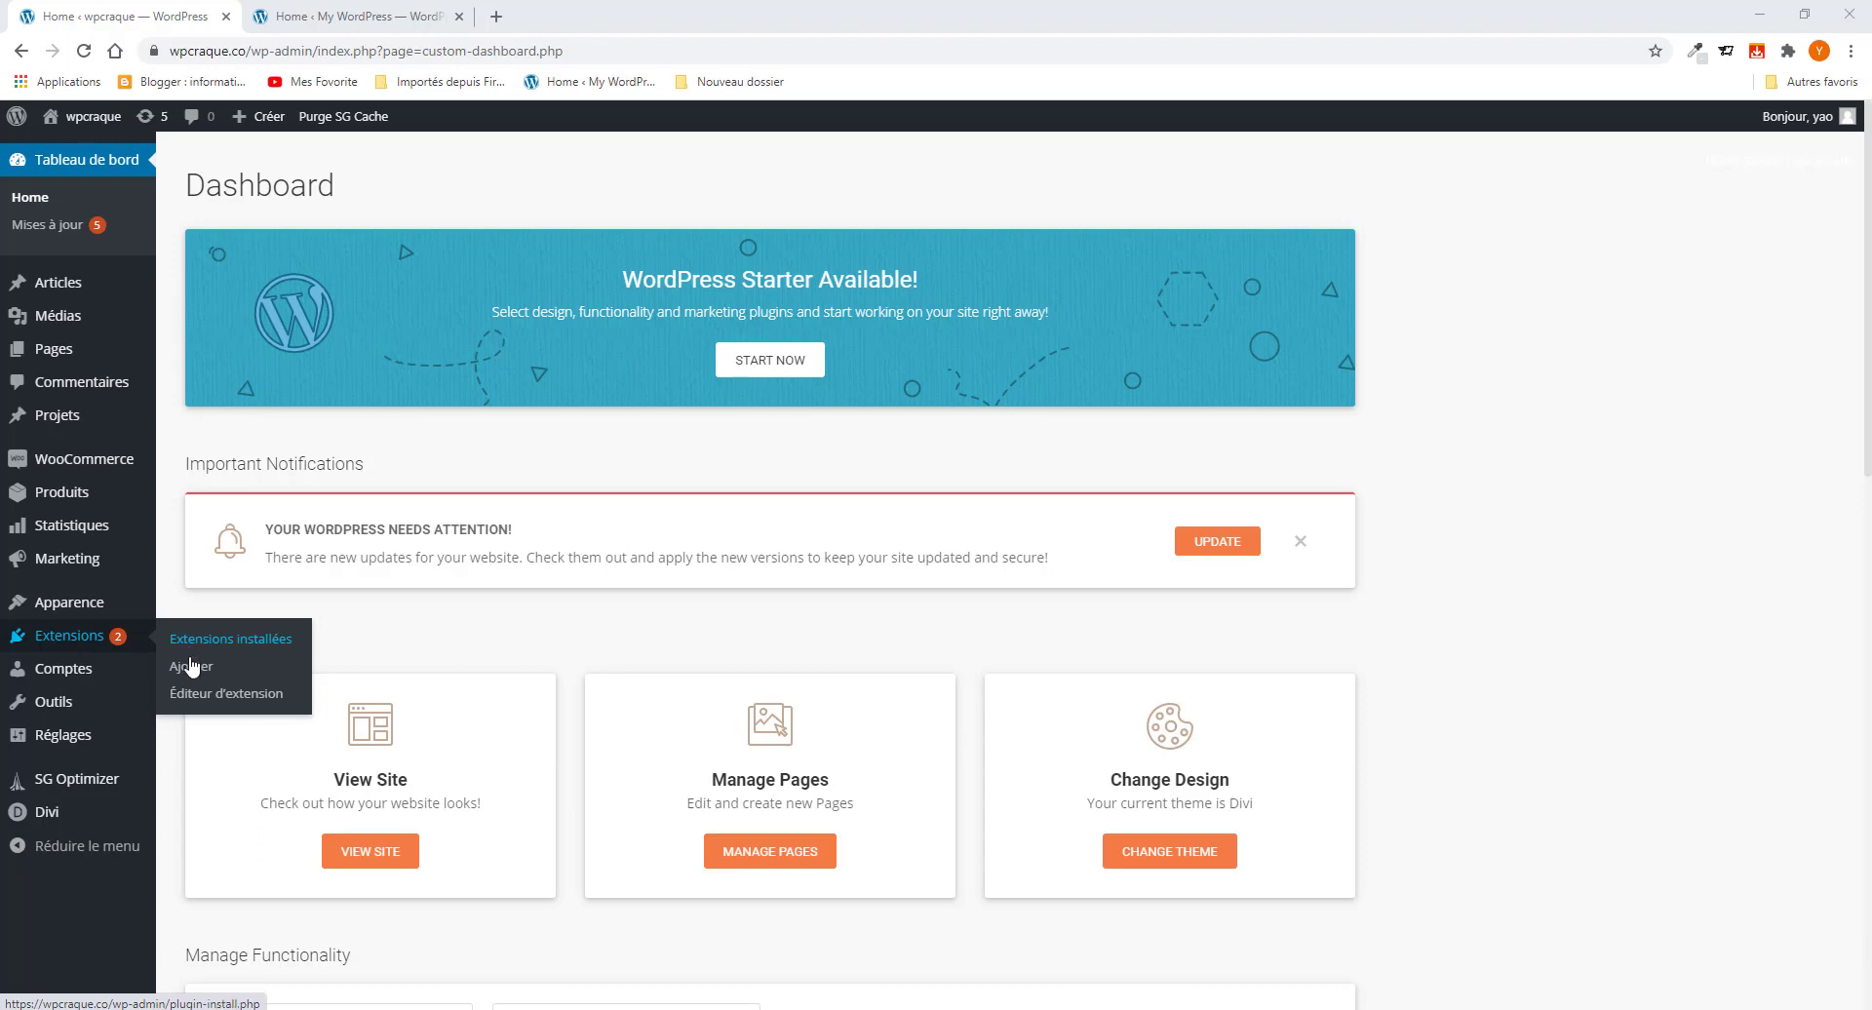
Step: Search the WordPress extension directory for "ajax" and install Ajax Search for WooCommerce
{"action": "left_click", "coordinate": [194, 645]}
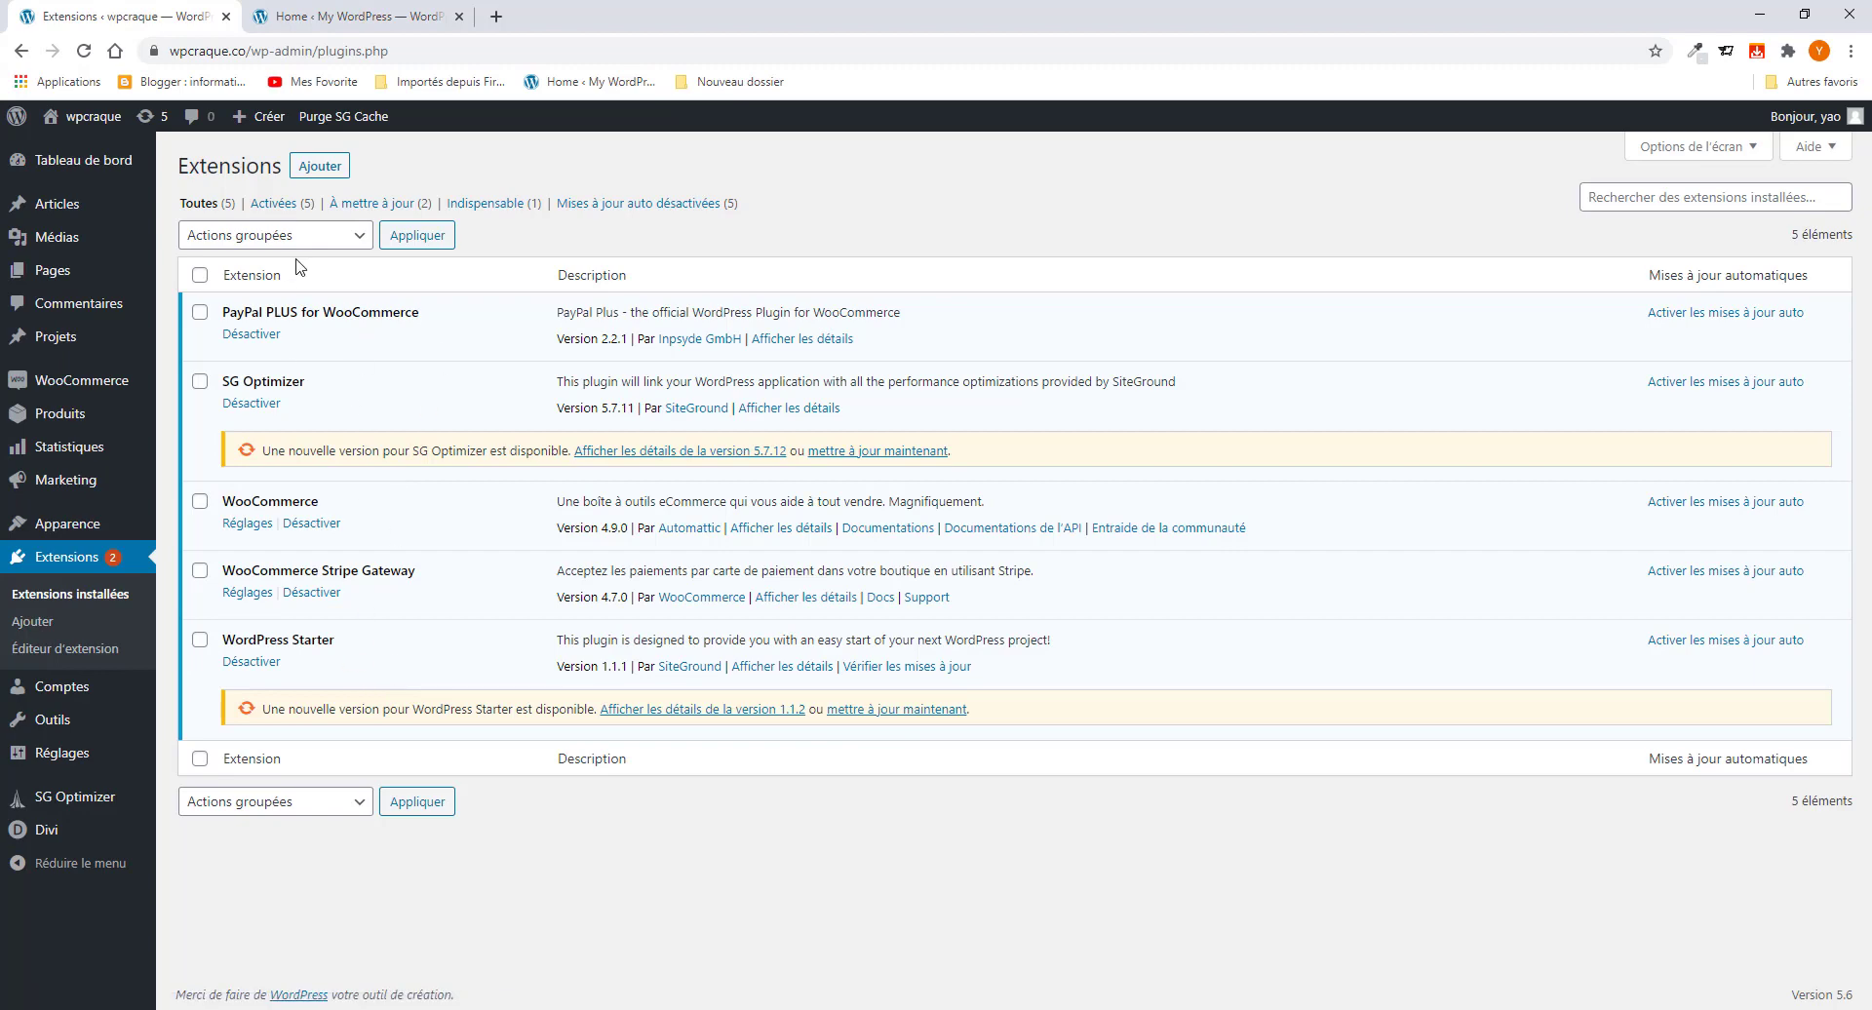
{"action": "left_click", "coordinate": [314, 171]}
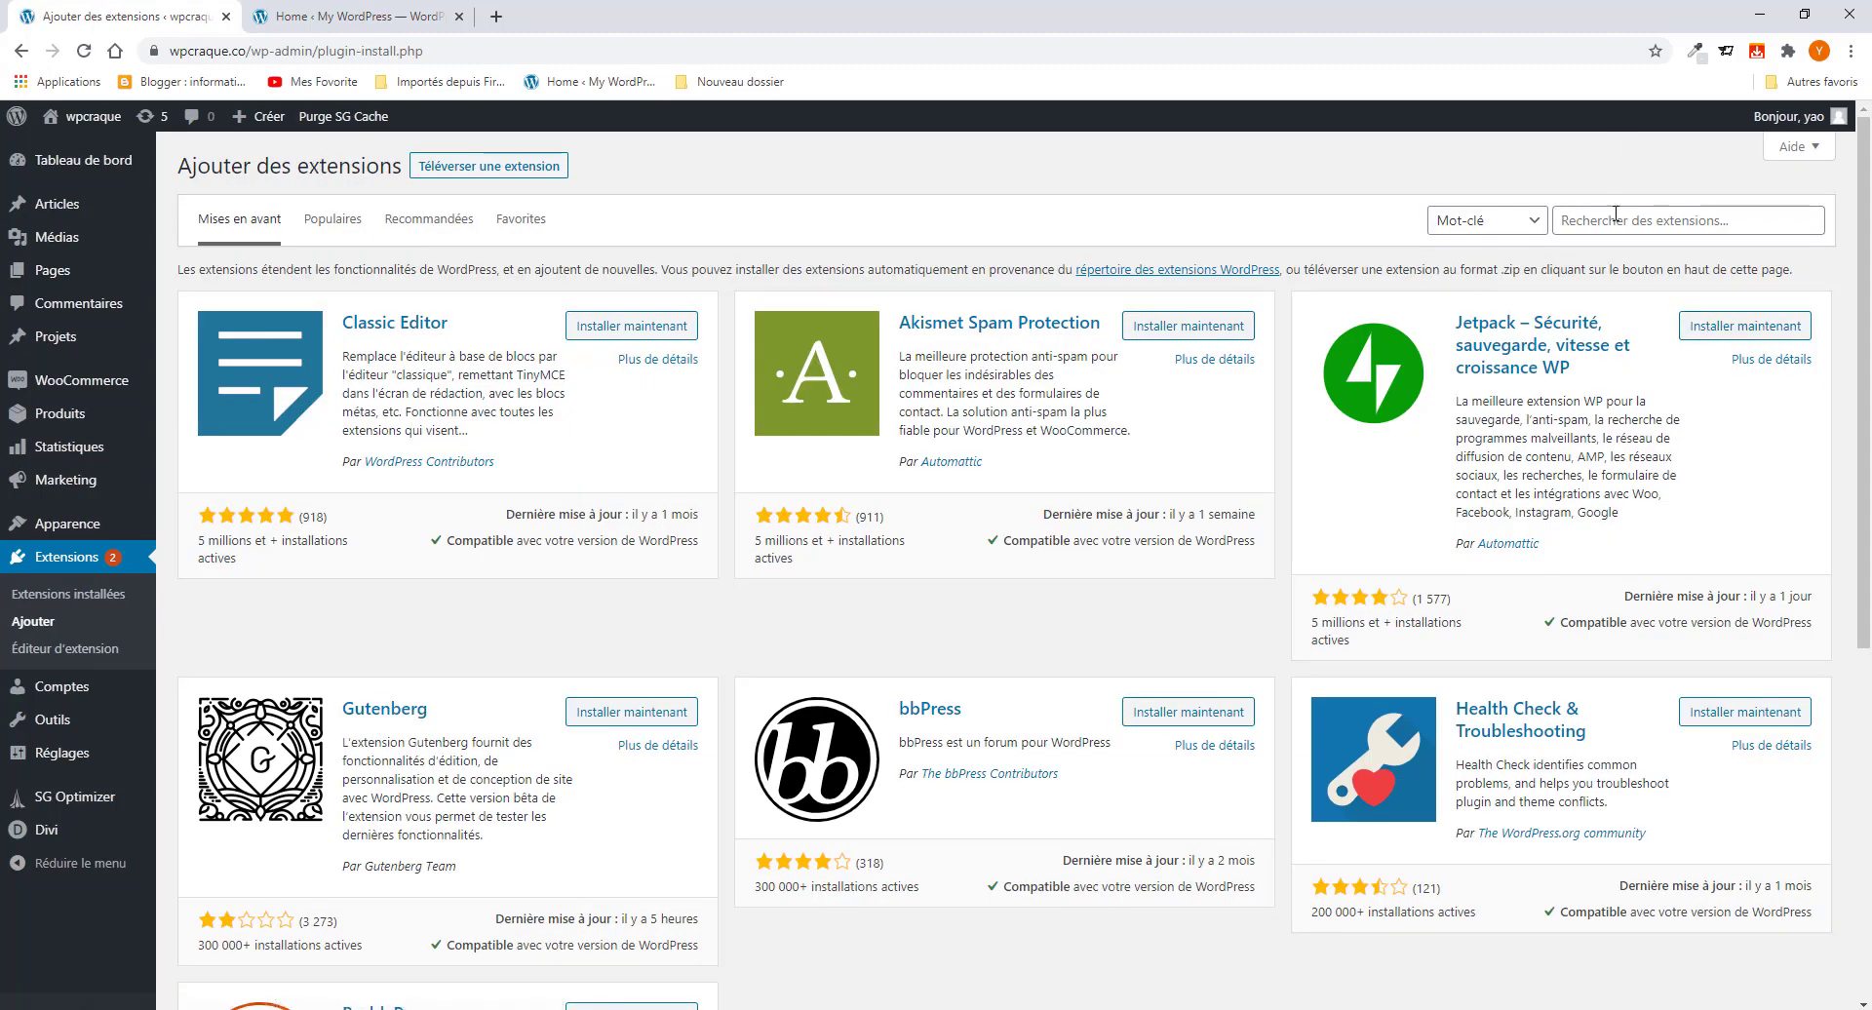
{"action": "left_click", "coordinate": [1612, 220]}
{"action": "type", "text": "ajax"}
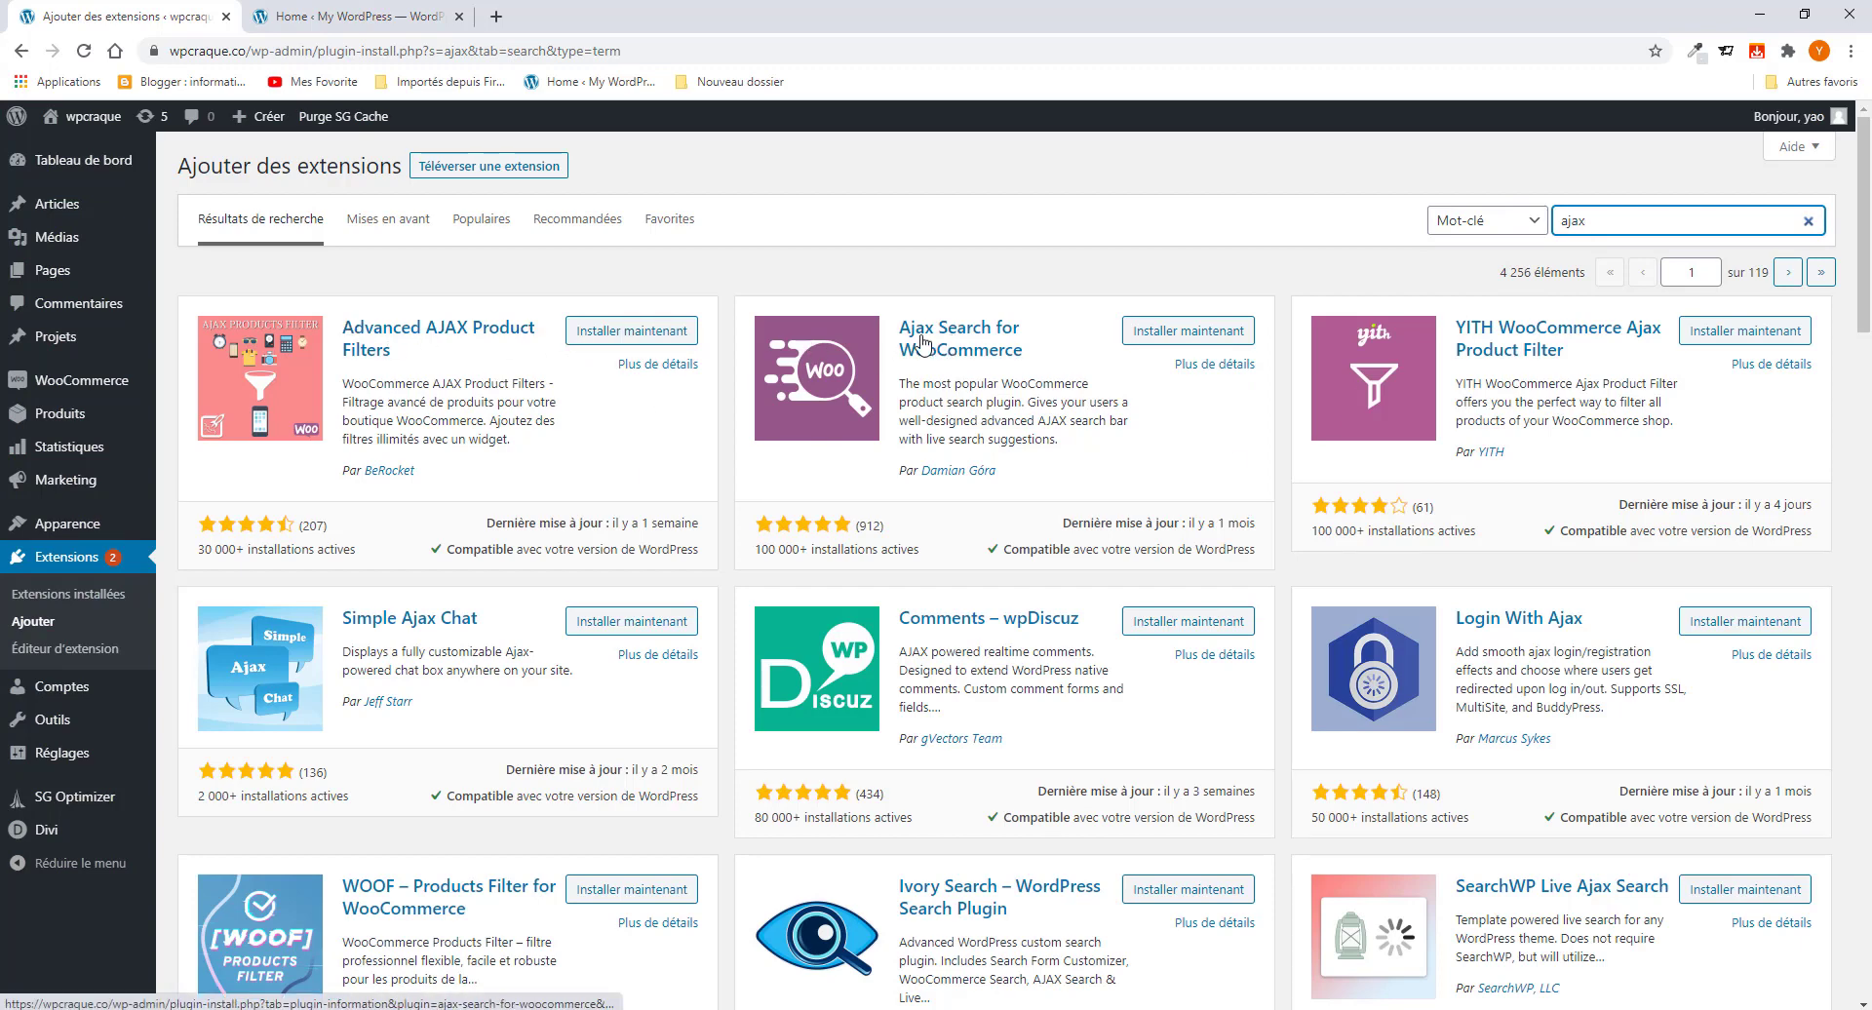
{"action": "left_click", "coordinate": [1177, 332]}
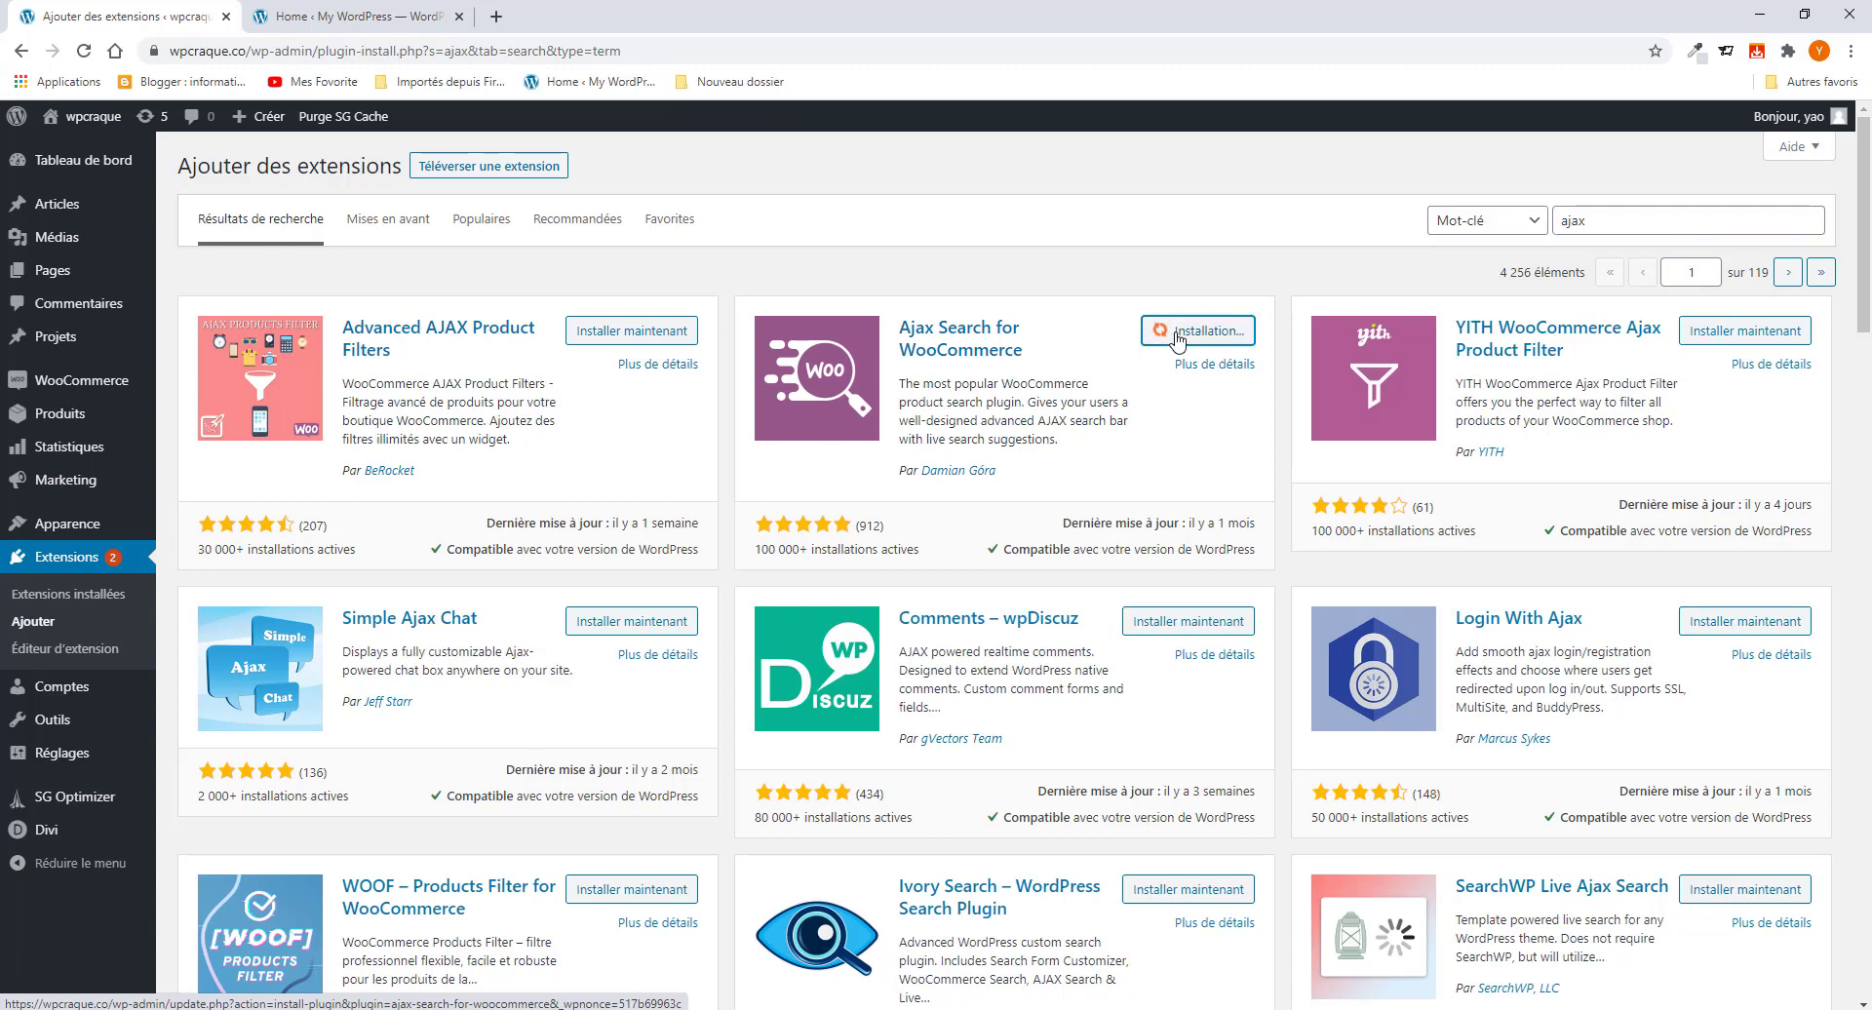
Step: Search the extension directory for "variation" and install the Variation Swatches for WooCommerce plugin with 200,000+ active installations
{"action": "double_click", "coordinate": [1559, 216]}
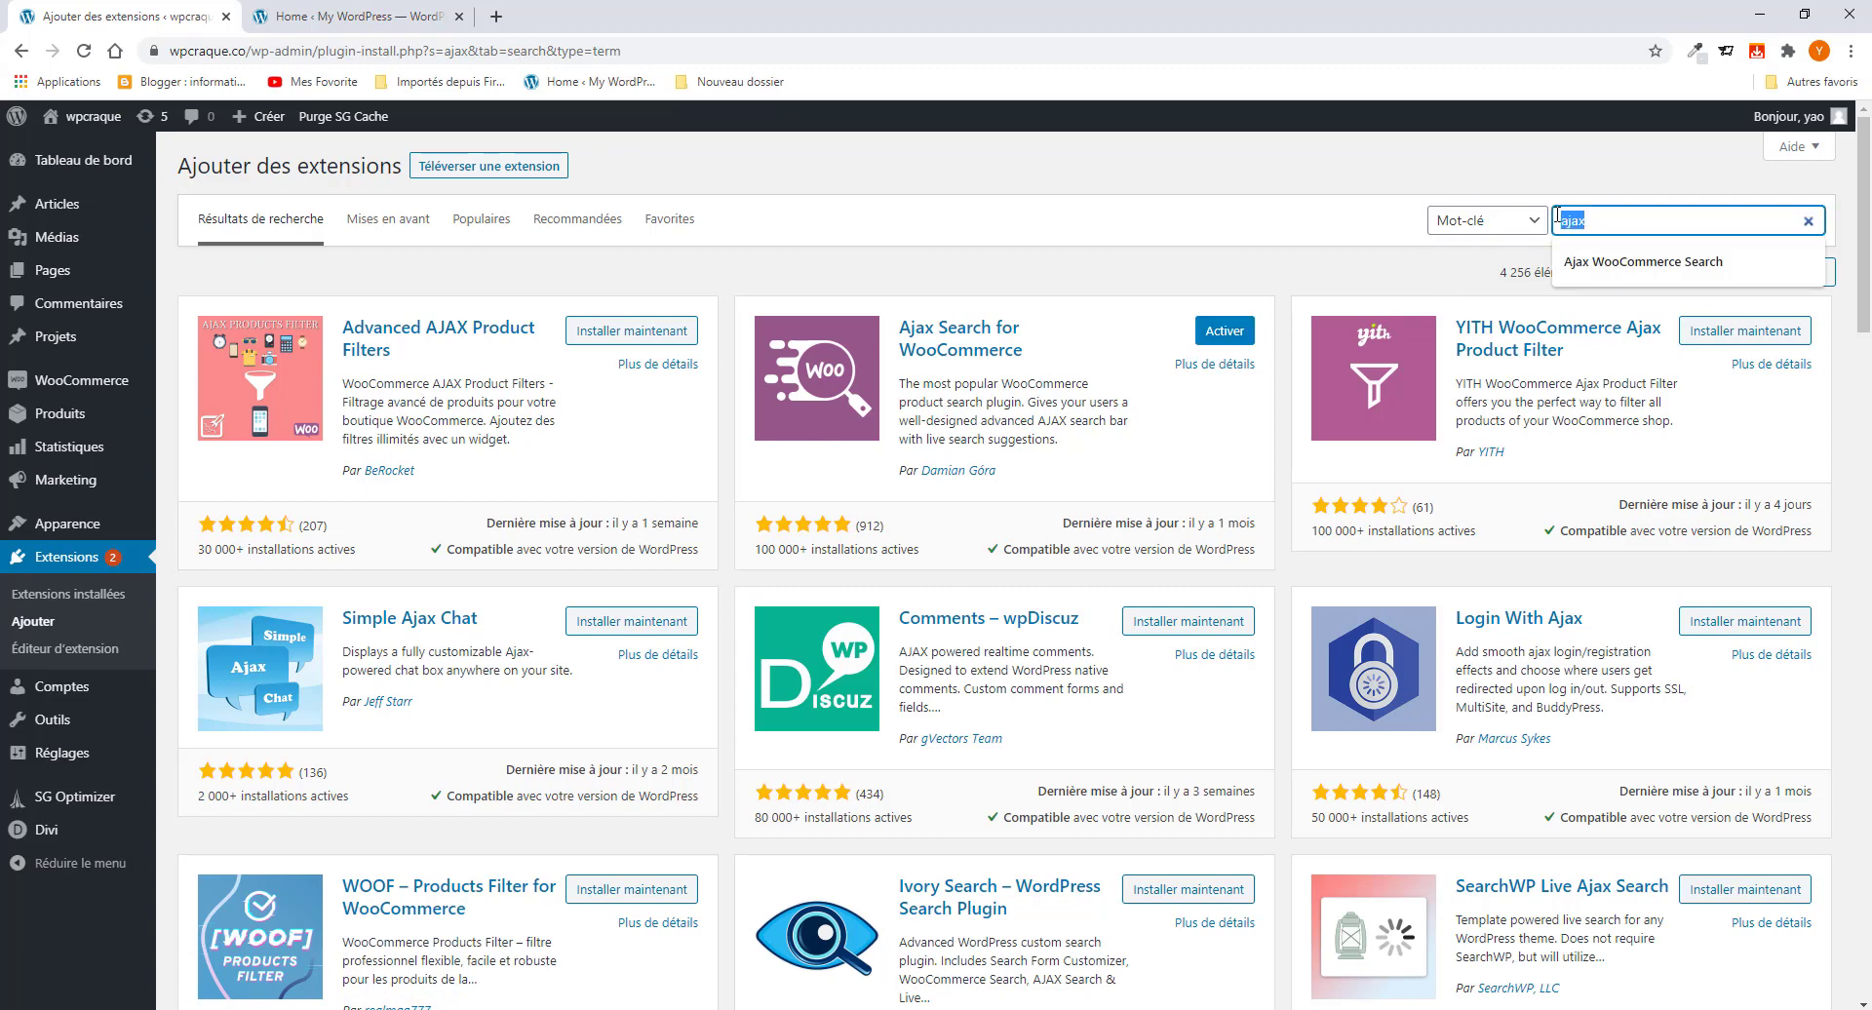
{"action": "type", "text": "var"}
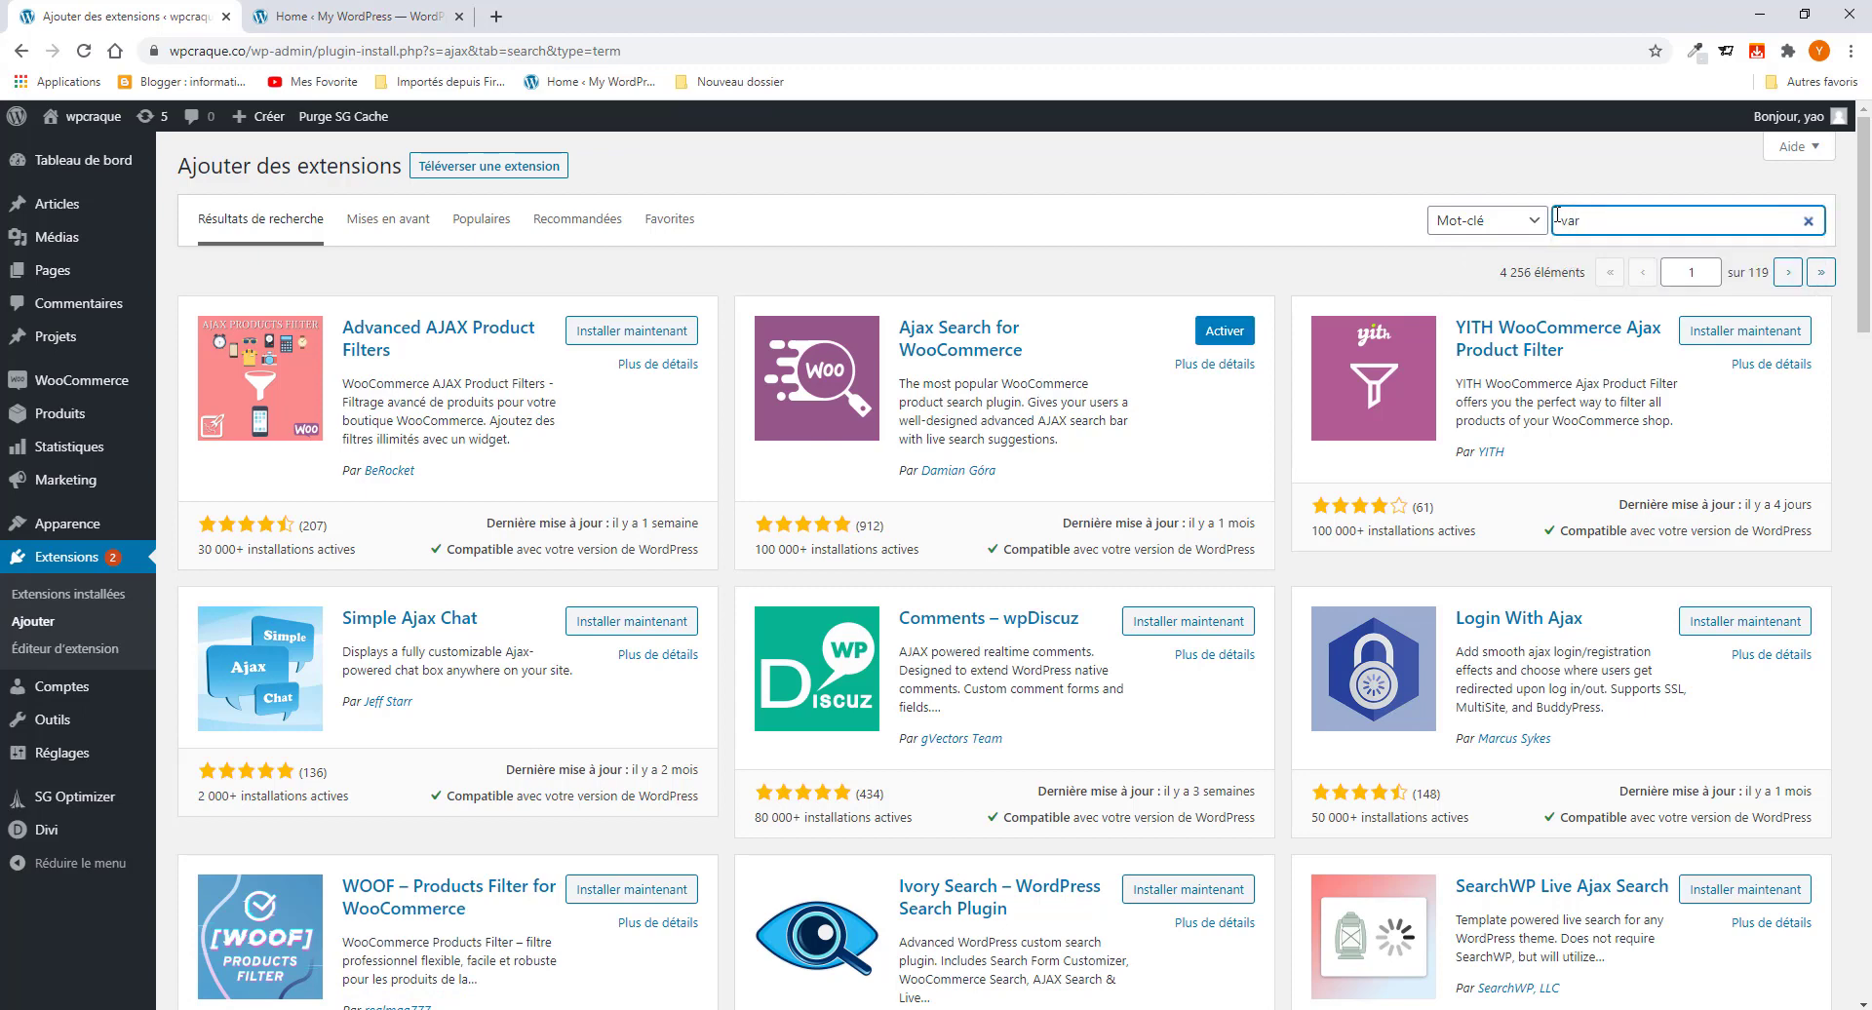
{"action": "type", "text": "i"}
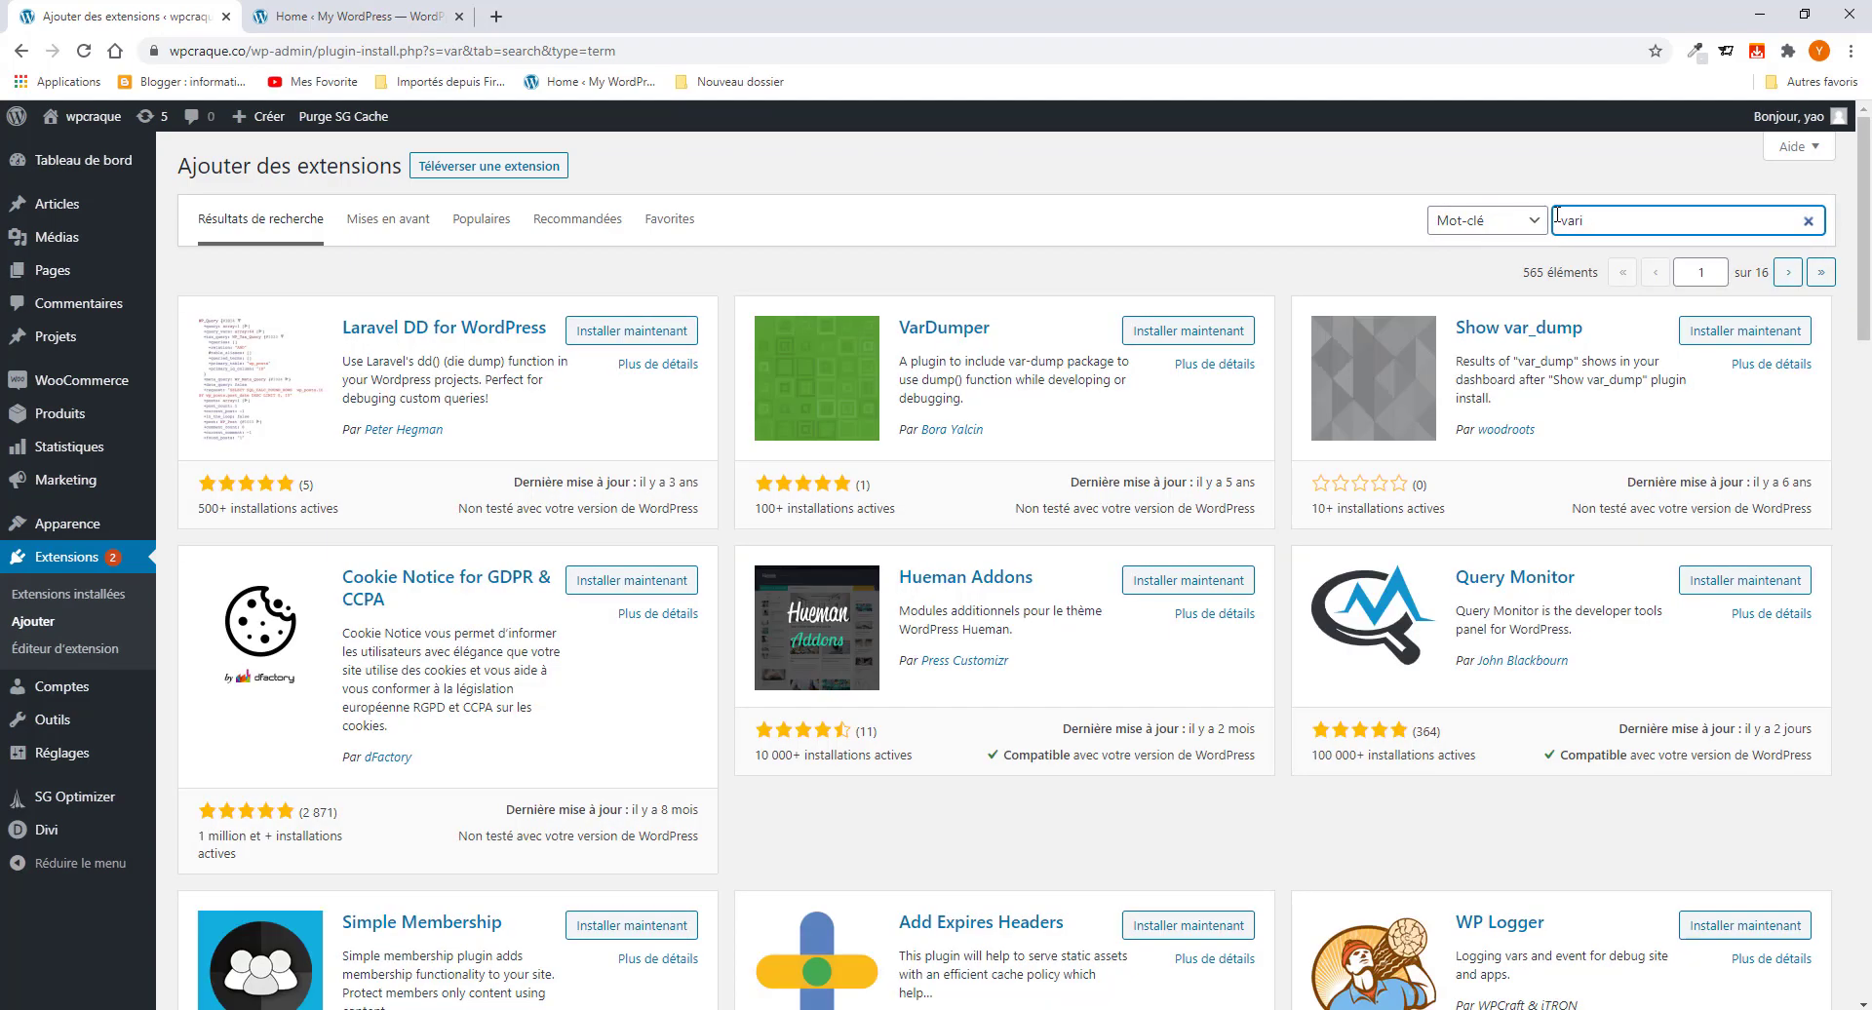
{"action": "type", "text": "ati"}
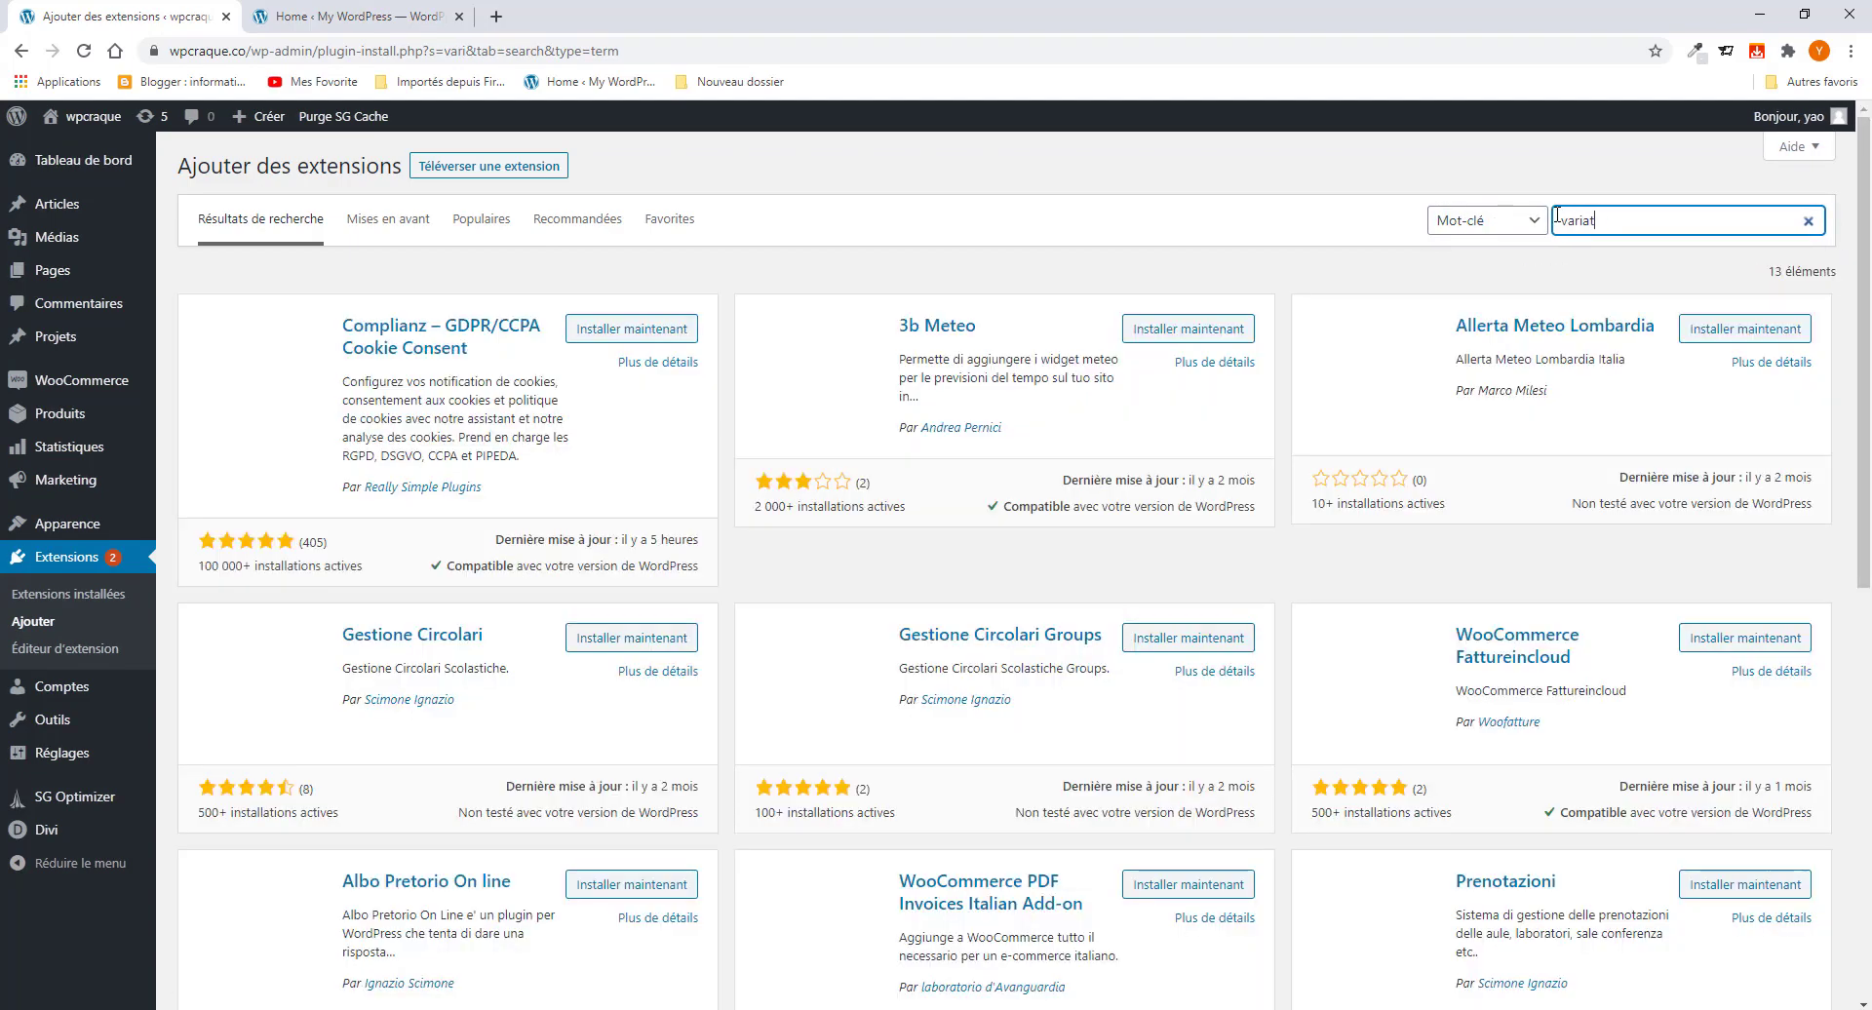
{"action": "type", "text": "on"}
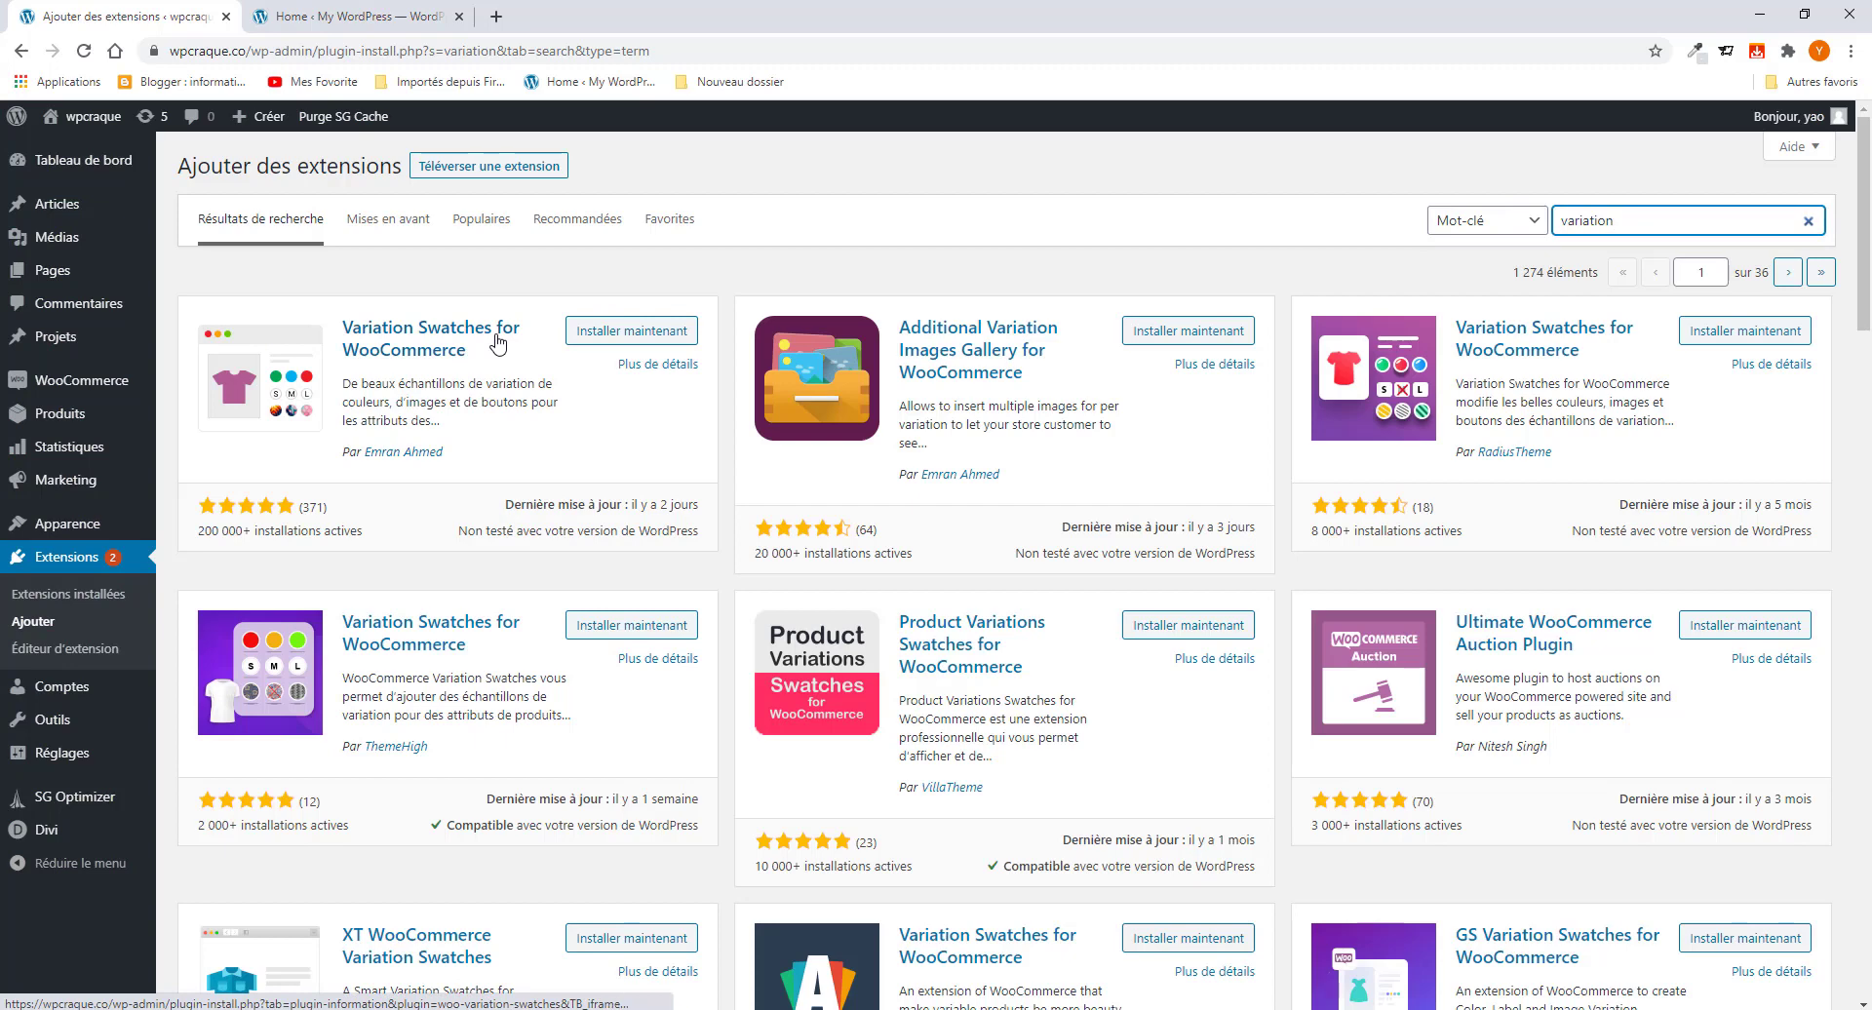
{"action": "left_click", "coordinate": [621, 334]}
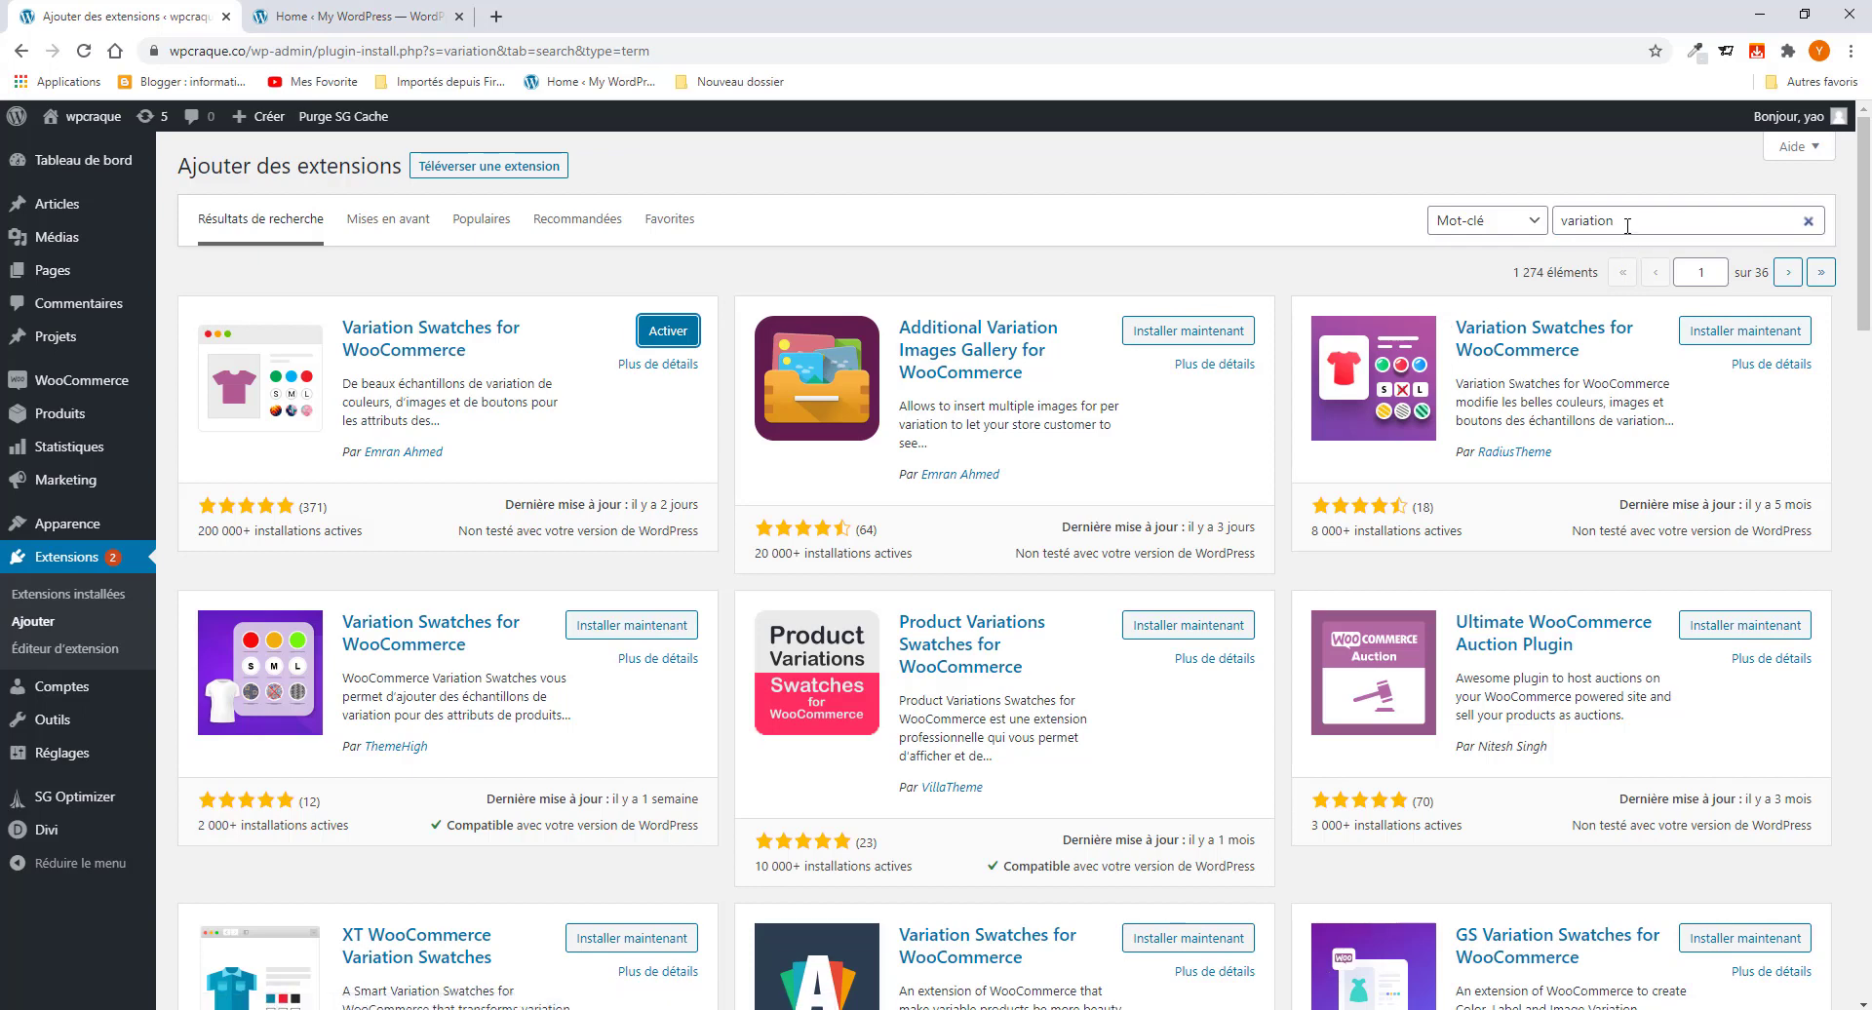
Step: Search the extension directory for "dokan" and install the Dokan multivendor marketplace plugin by weDevs
{"action": "left_click_drag", "start_coordinate": [1627, 226], "coordinate": [1554, 226]}
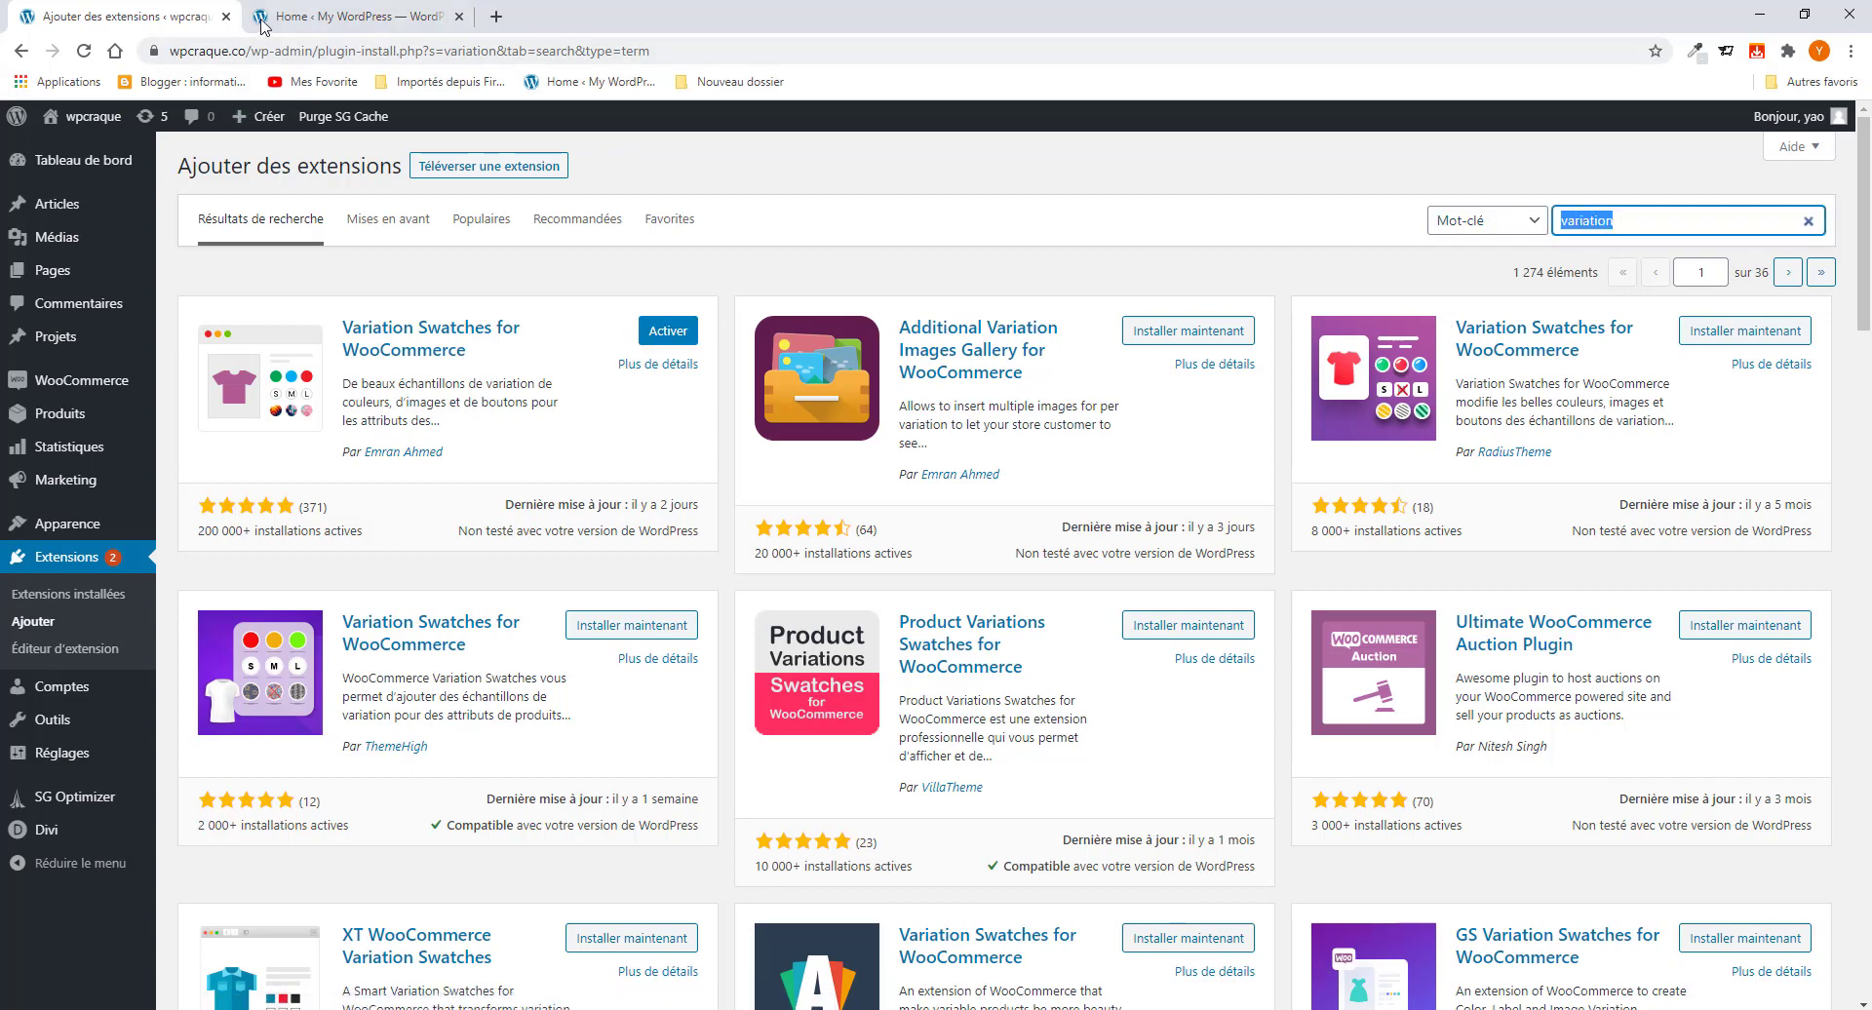
{"action": "left_click", "coordinate": [346, 17]}
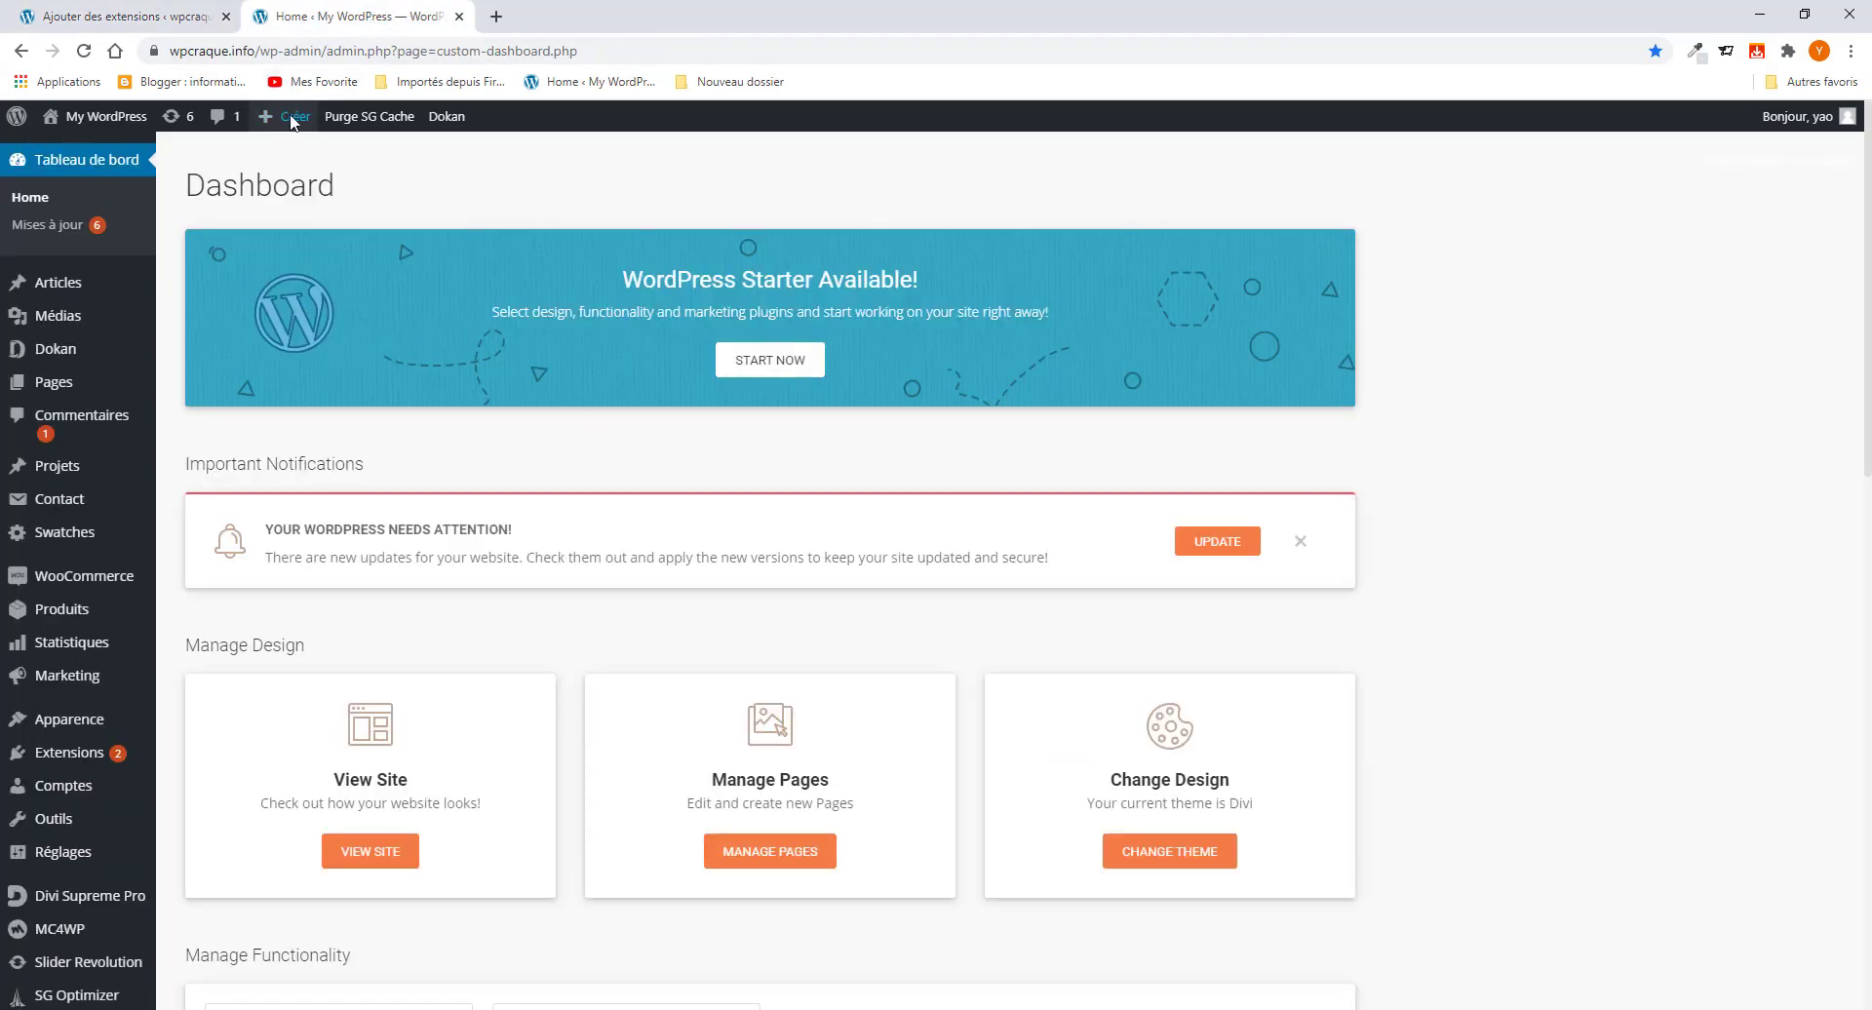
{"action": "left_click", "coordinate": [181, 21]}
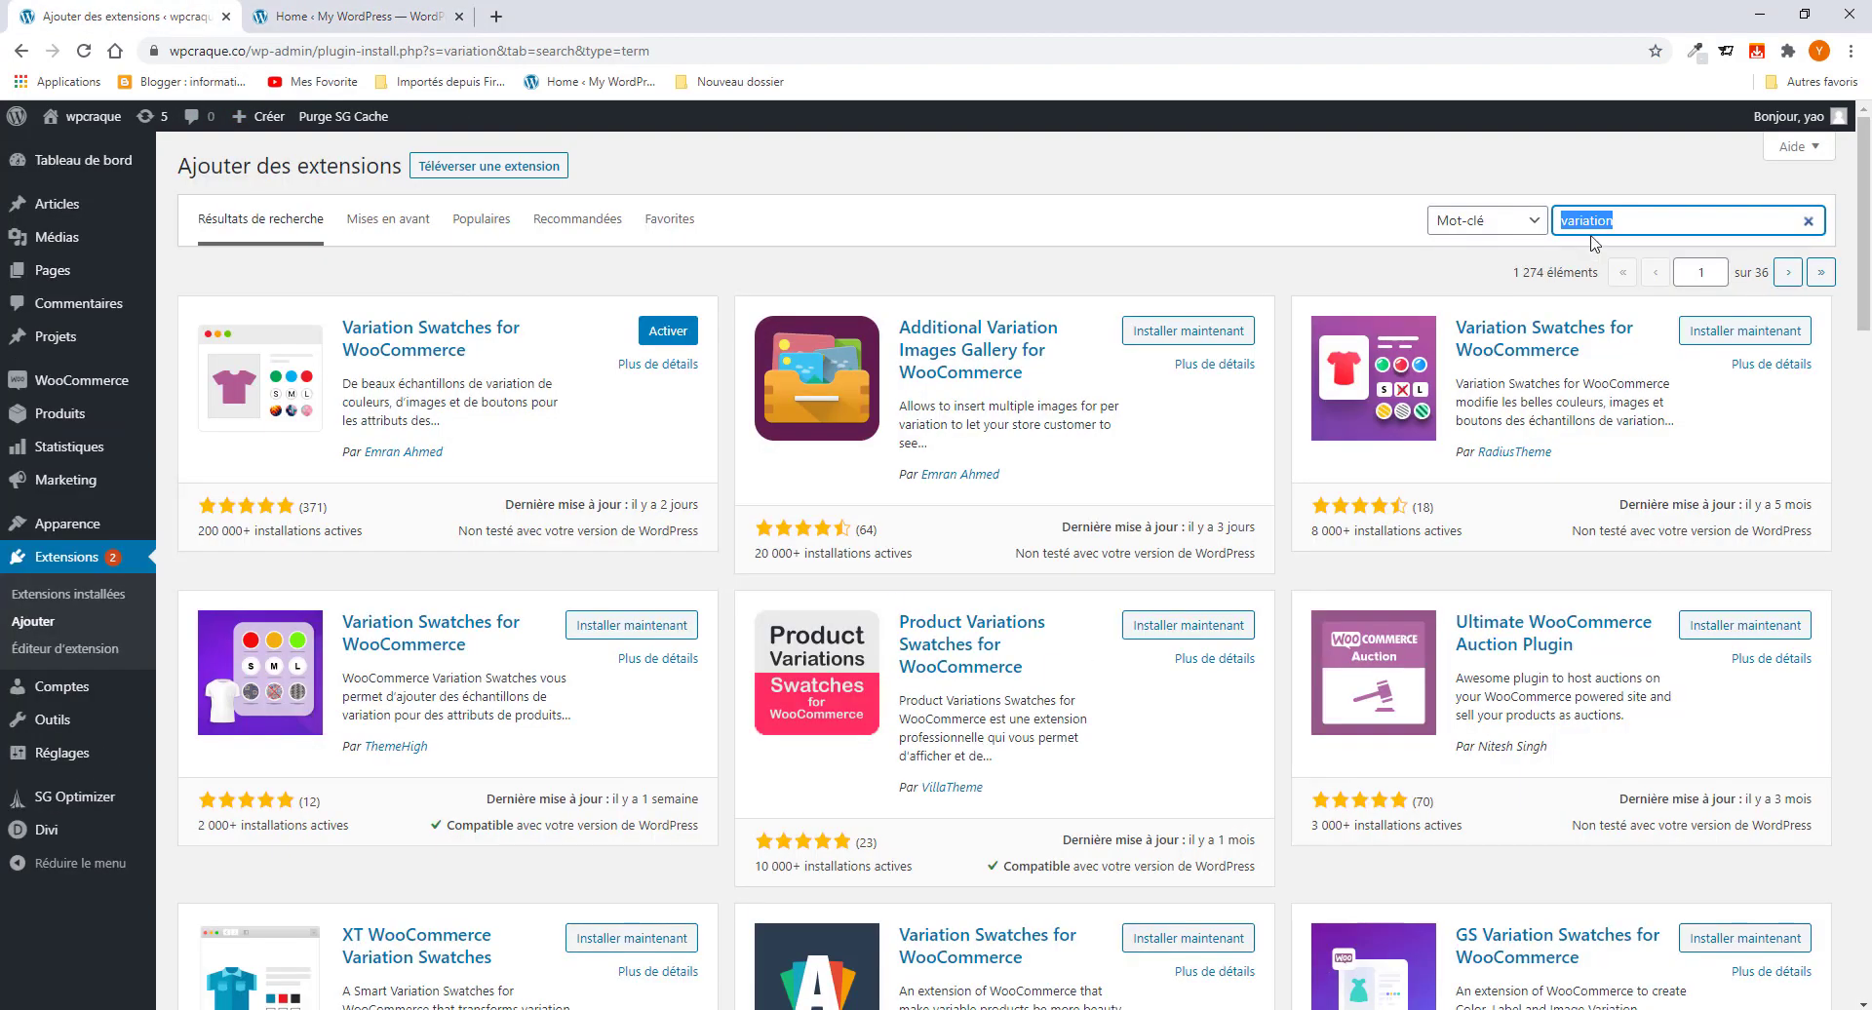
{"action": "type", "text": "dokan"}
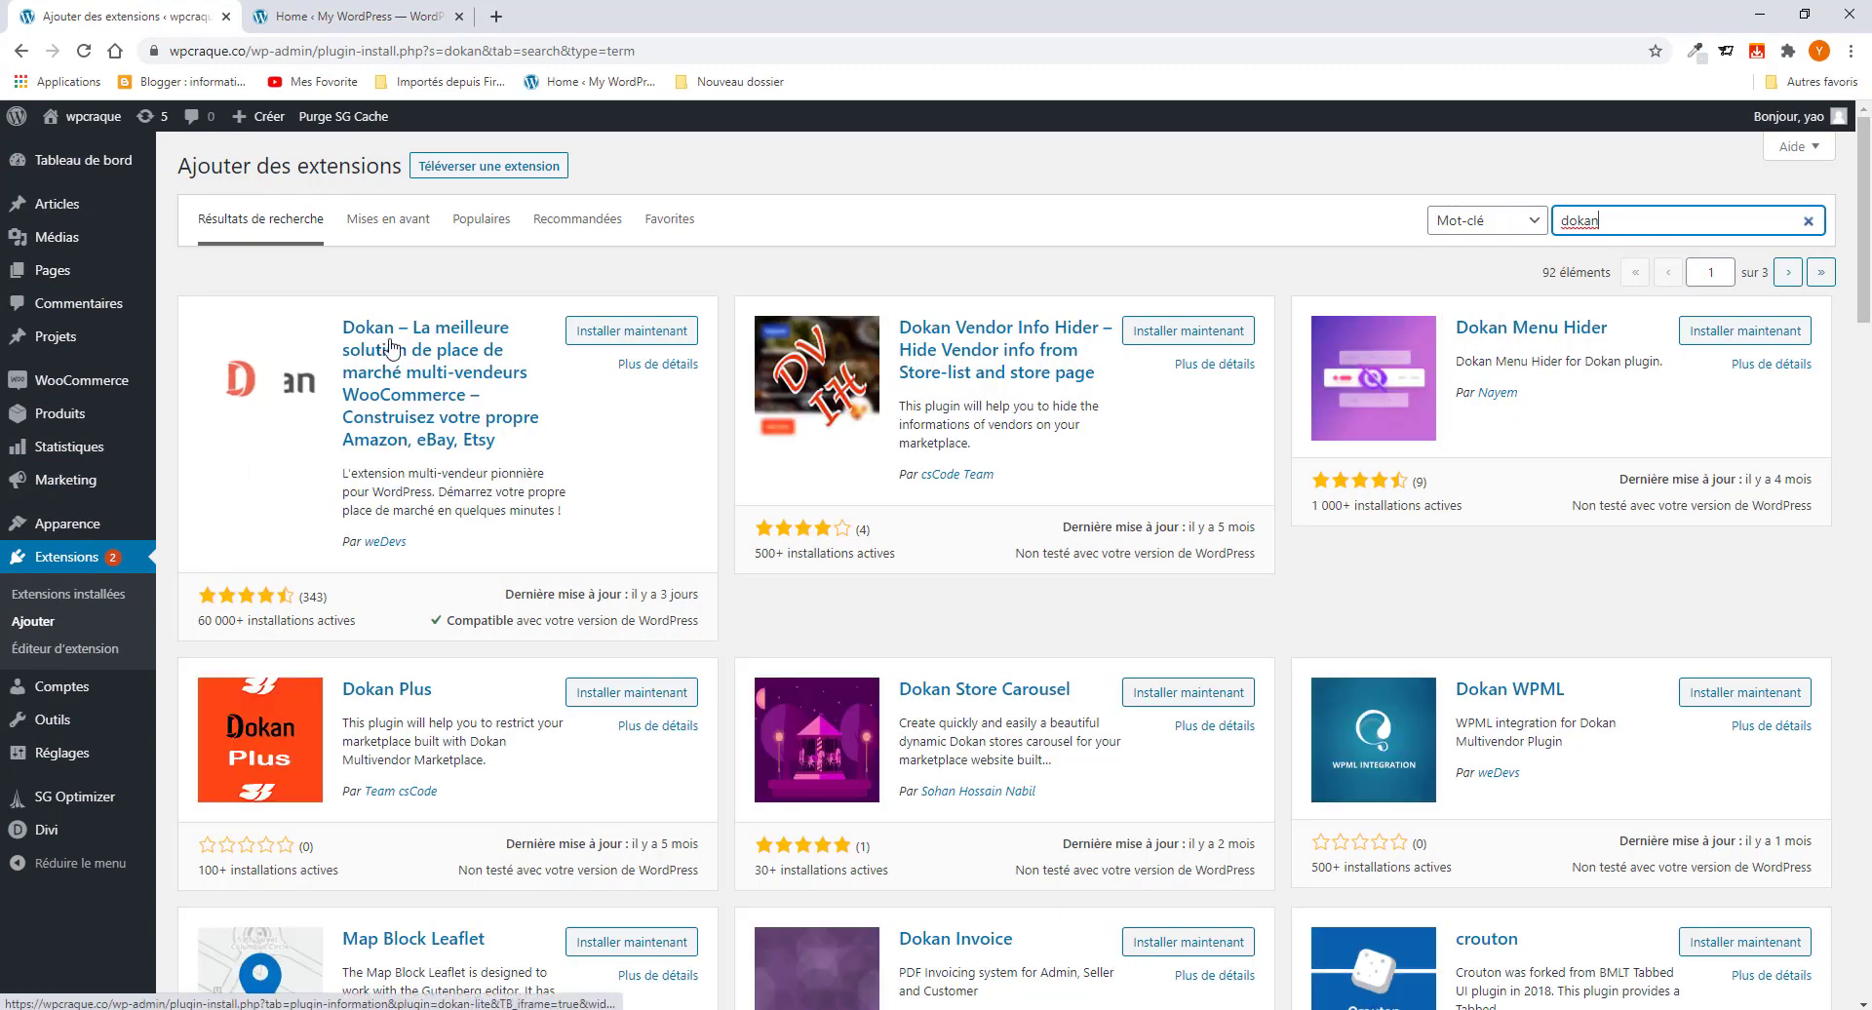
{"action": "left_click", "coordinate": [645, 334]}
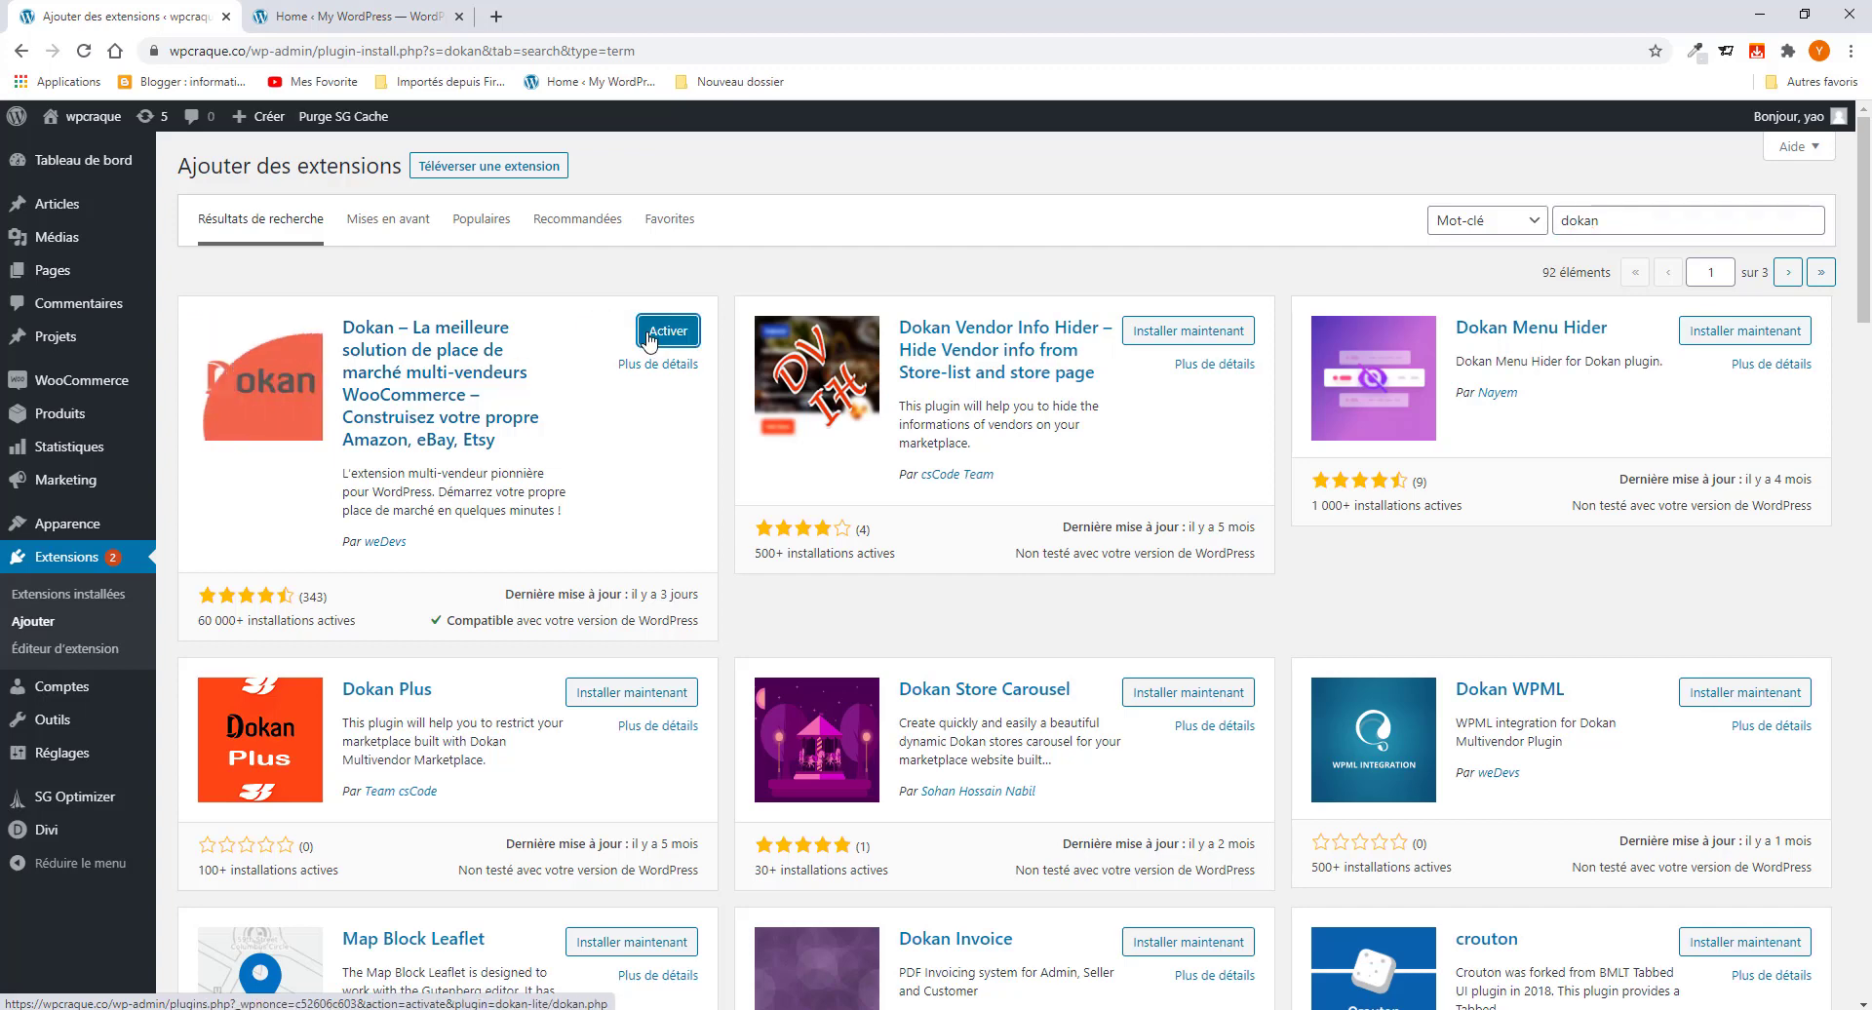
Step: Select all installed extensions and activate them with a bulk action
{"action": "left_click", "coordinate": [79, 602]}
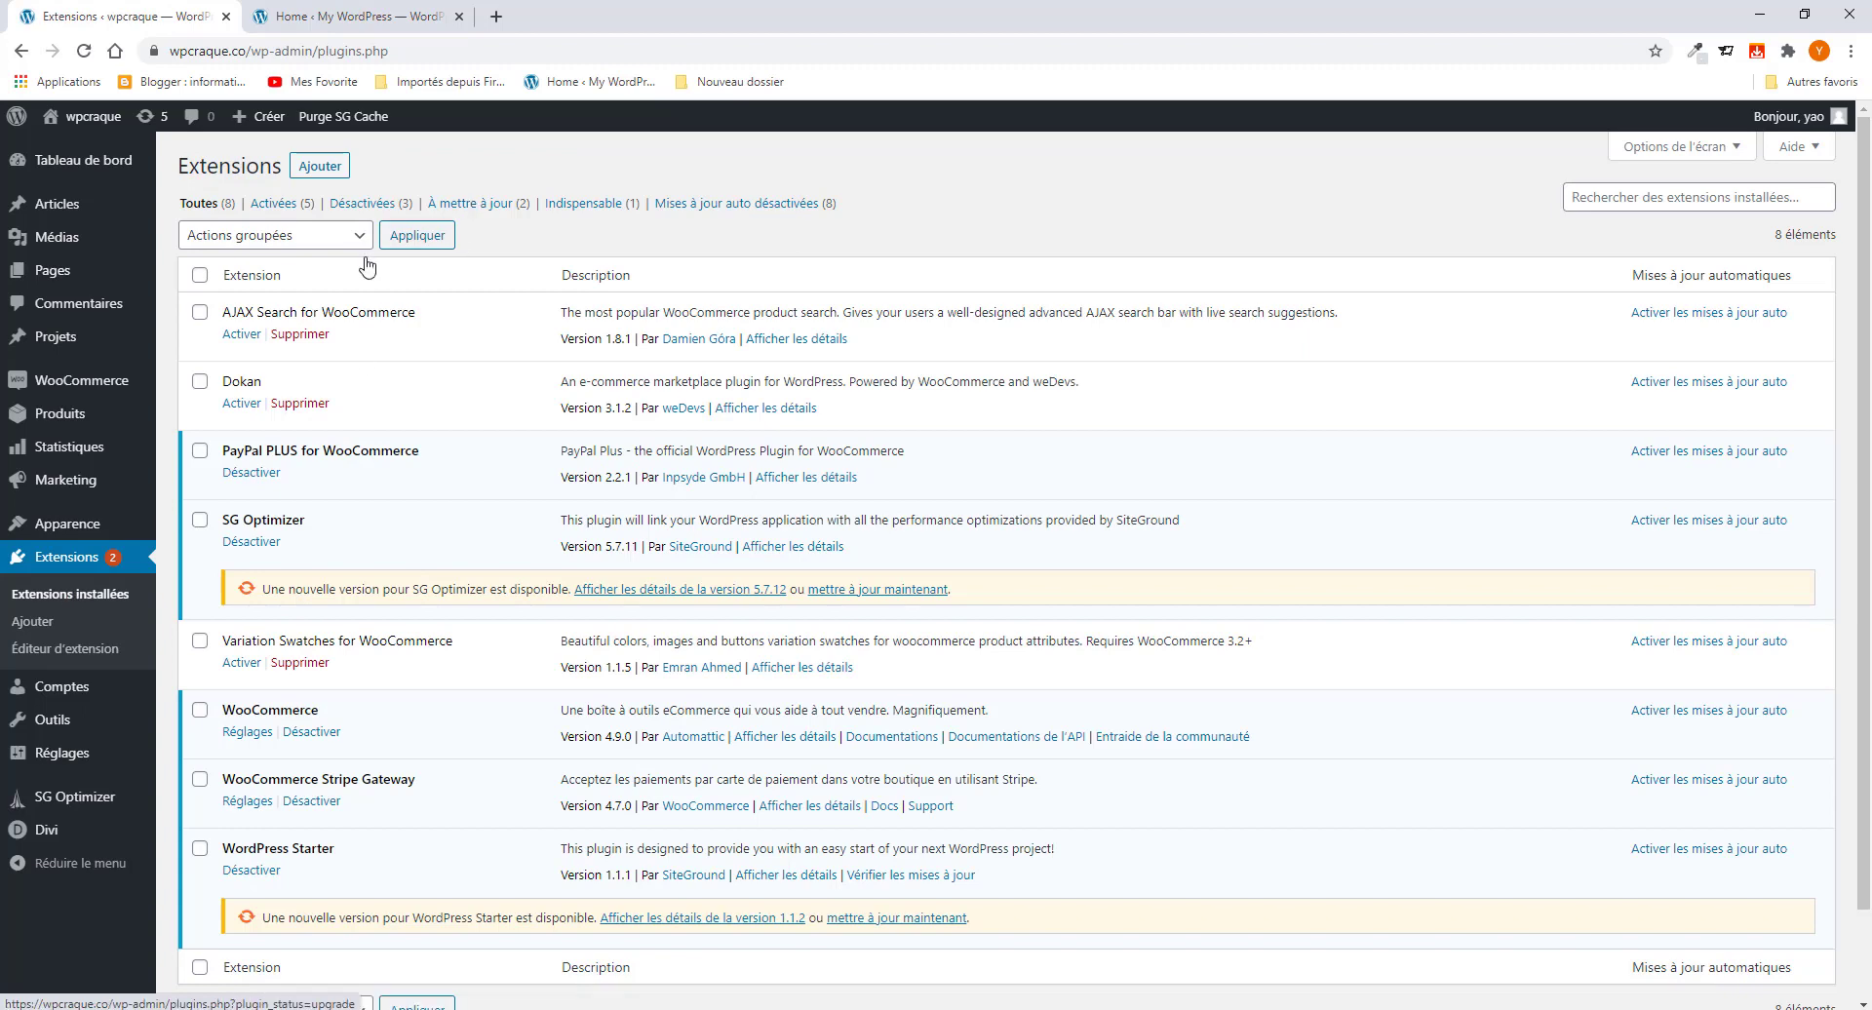
{"action": "left_click", "coordinate": [200, 275]}
{"action": "left_click", "coordinate": [217, 239]}
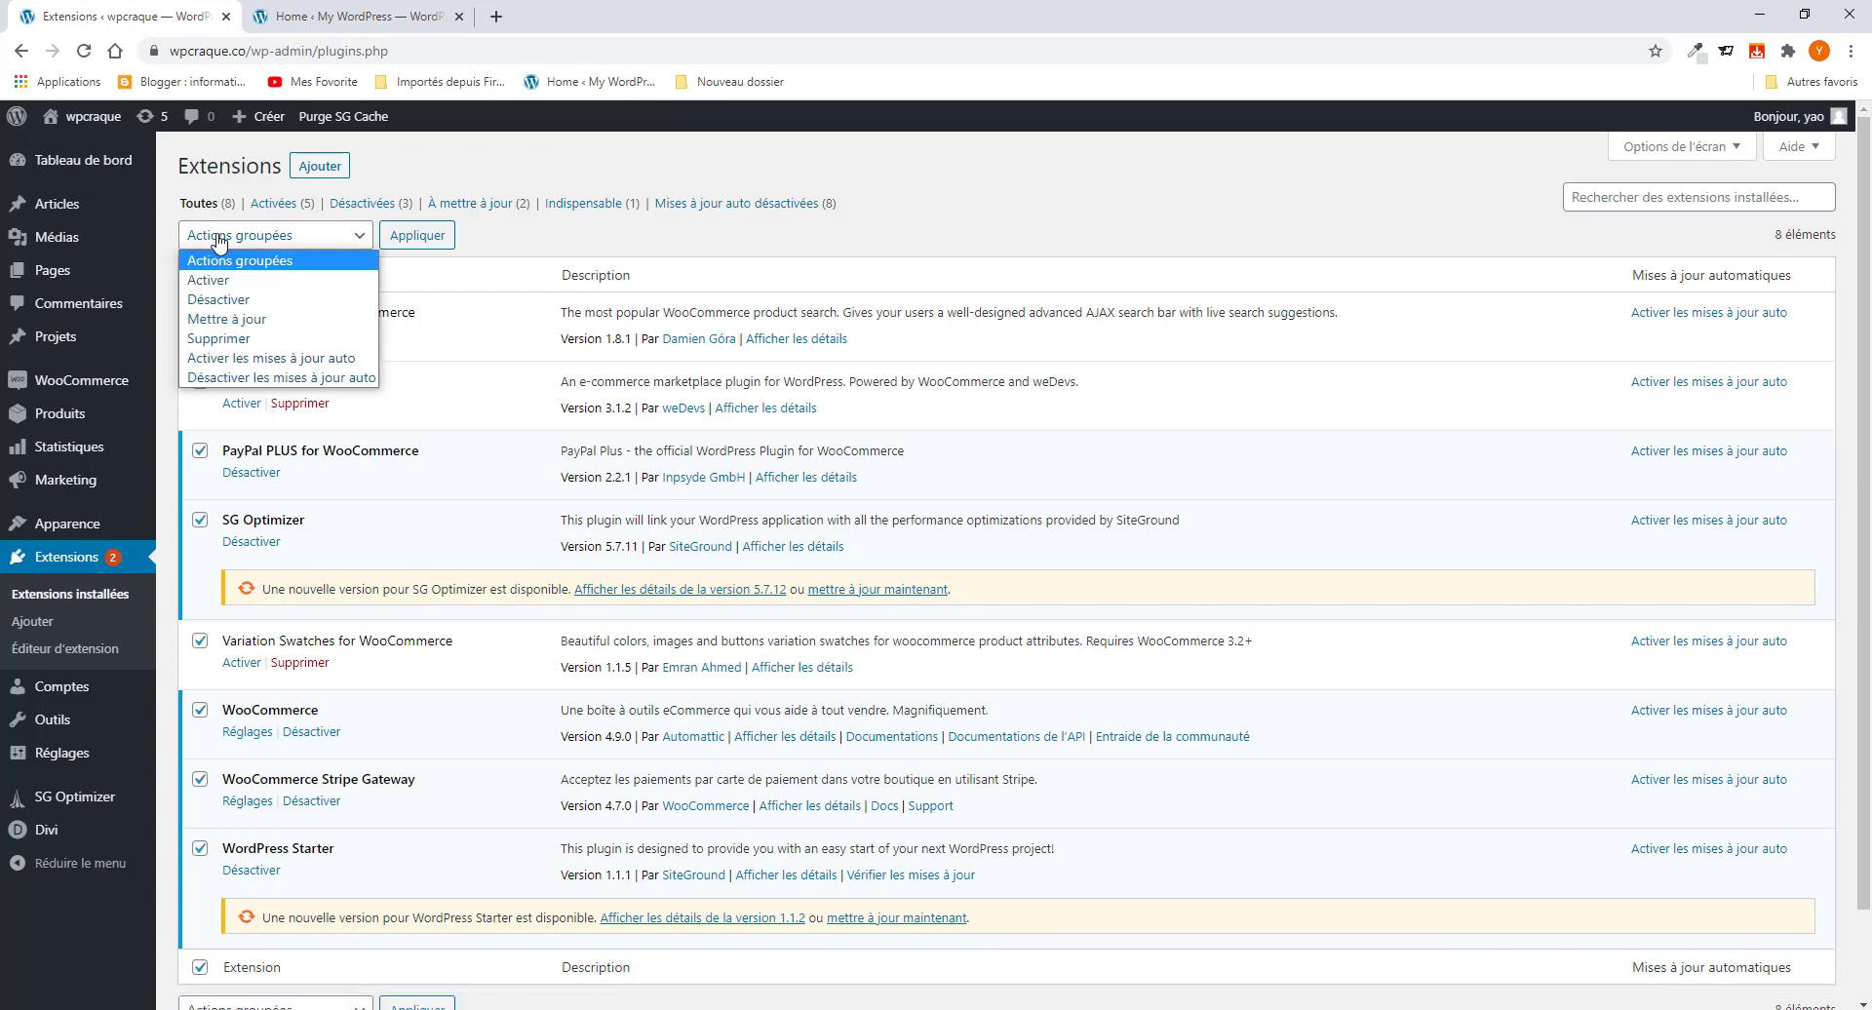
{"action": "left_click", "coordinate": [225, 282]}
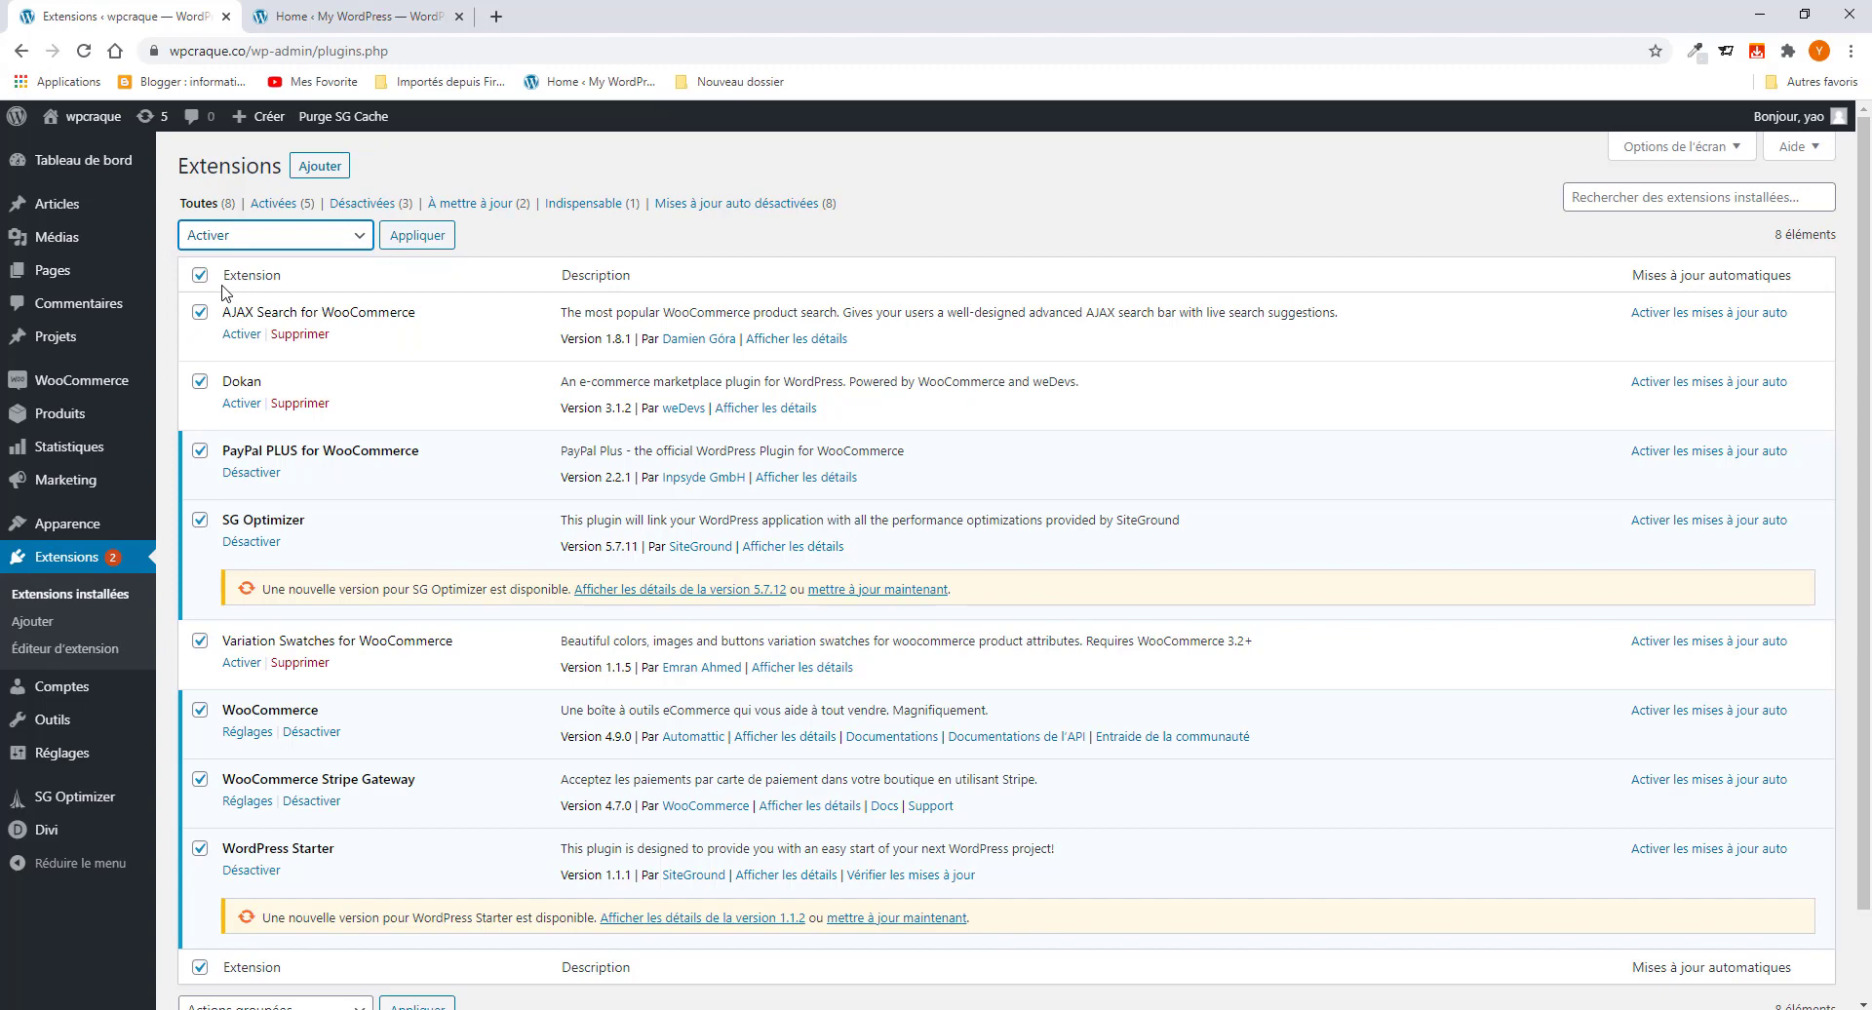
{"action": "left_click", "coordinate": [432, 243]}
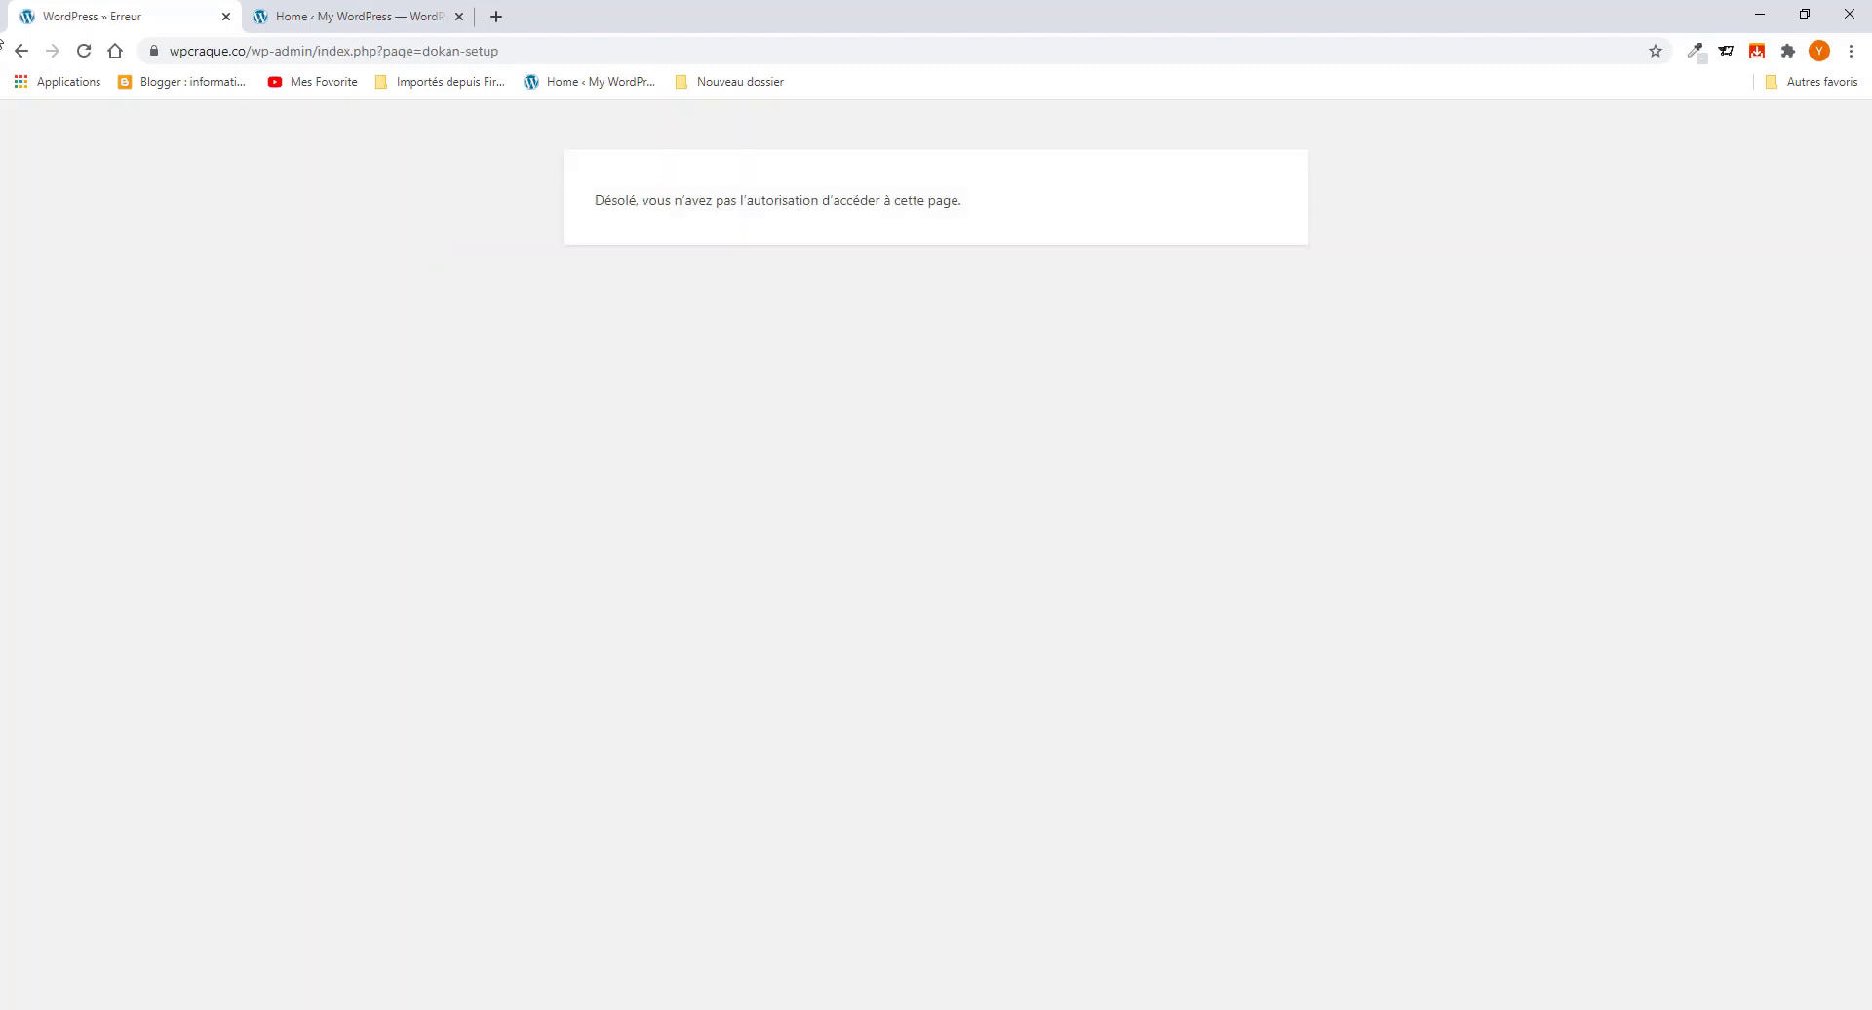
Step: Return to the installed extensions list, launch the Dokan setup wizard and proceed to its store setup
{"action": "left_click", "coordinate": [22, 53]}
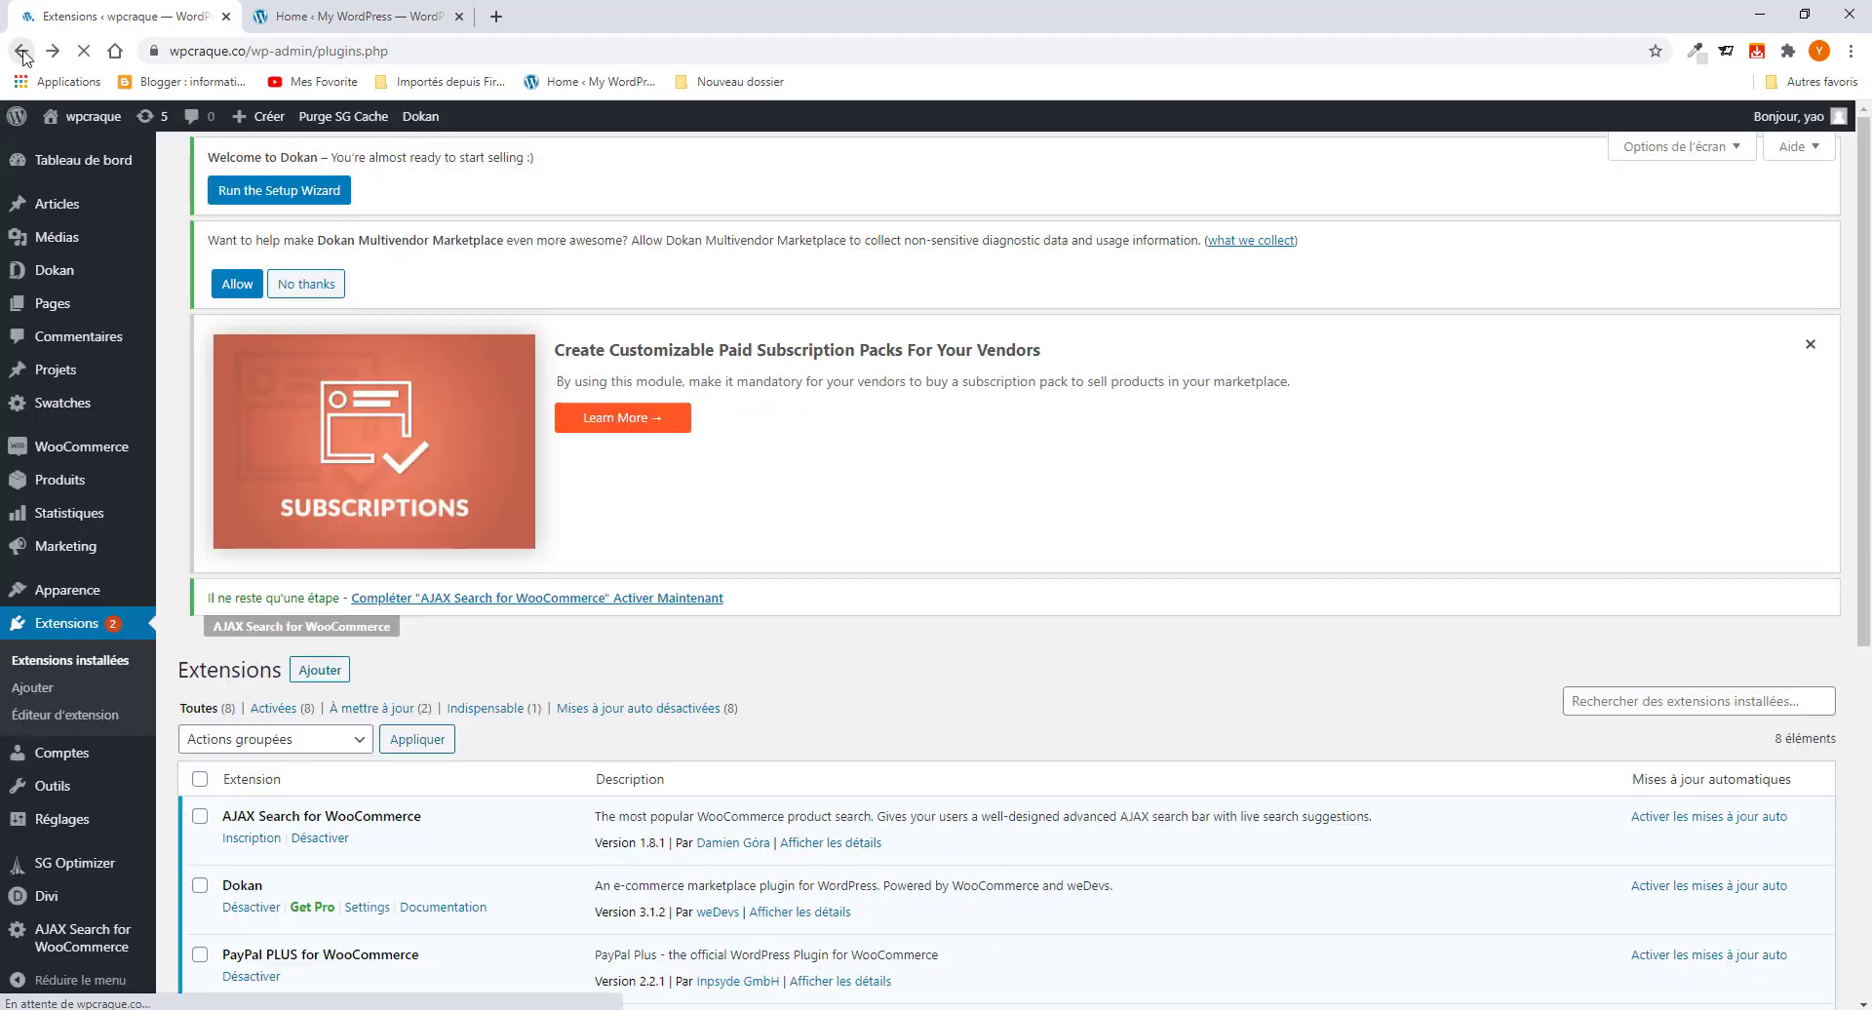
{"action": "mouse_move", "coordinate": [59, 270]}
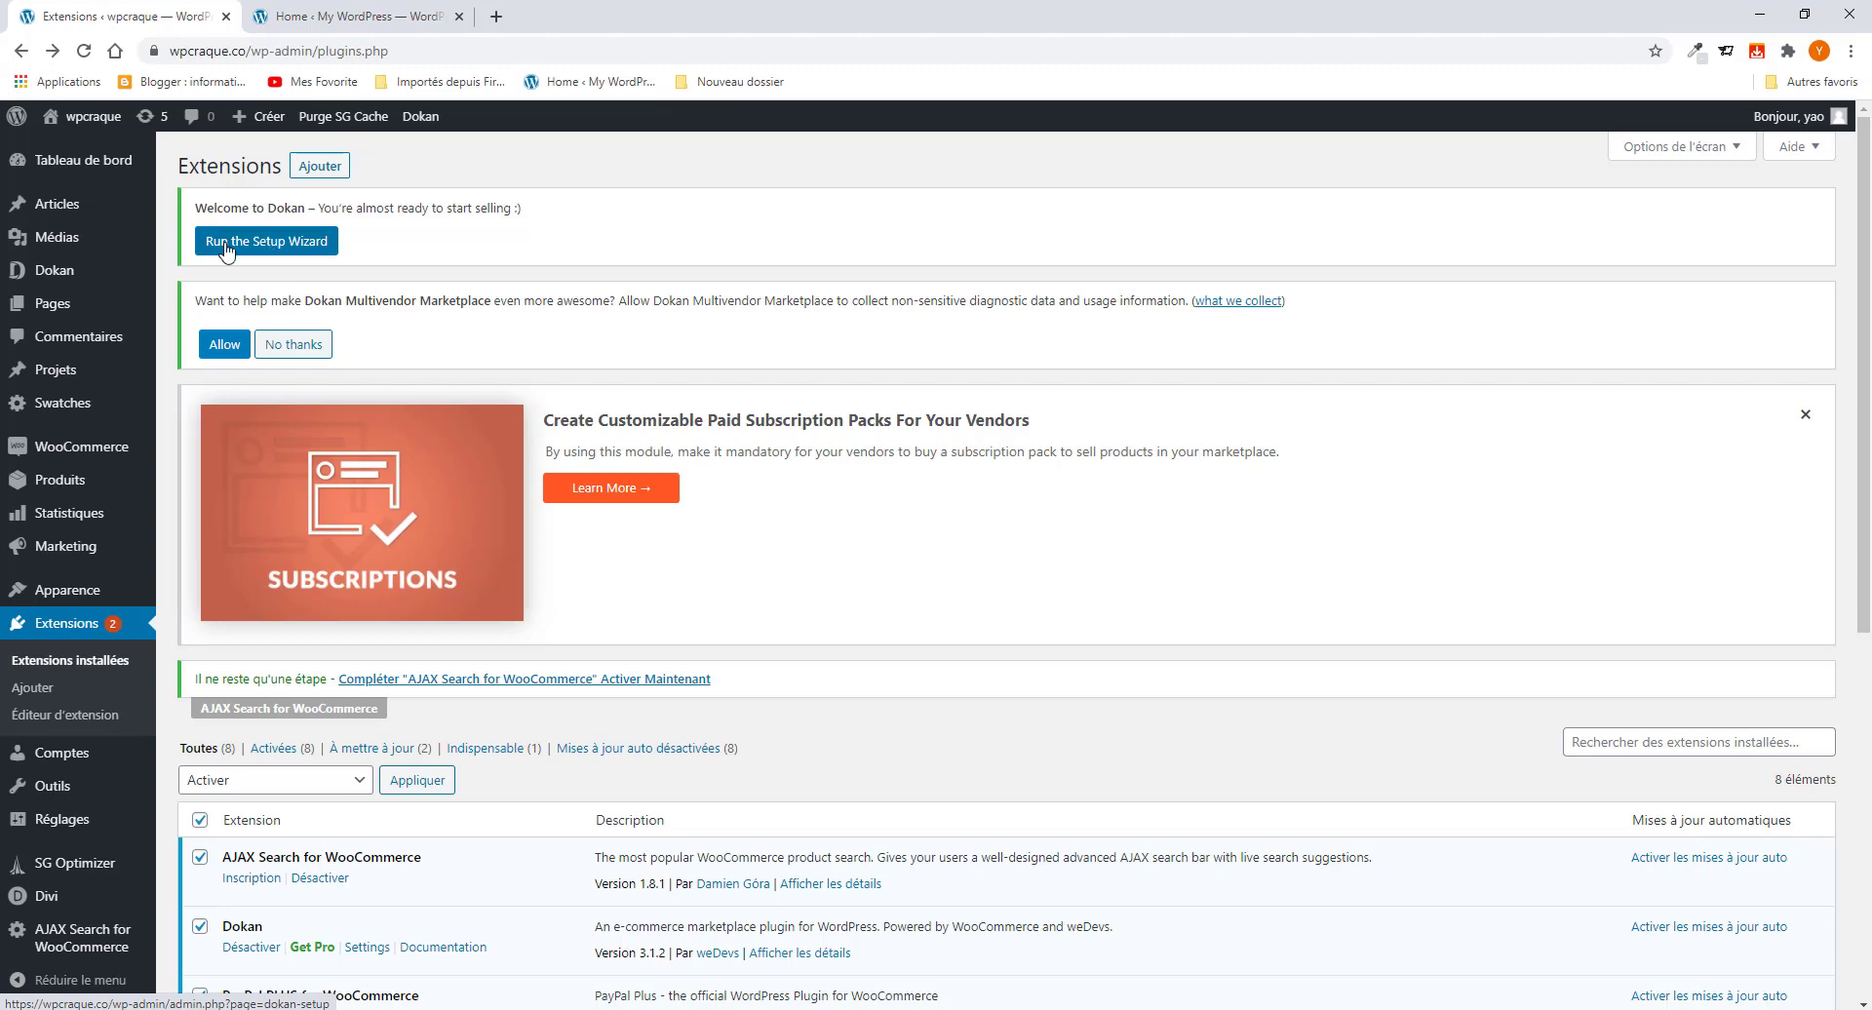
{"action": "left_click", "coordinate": [296, 247]}
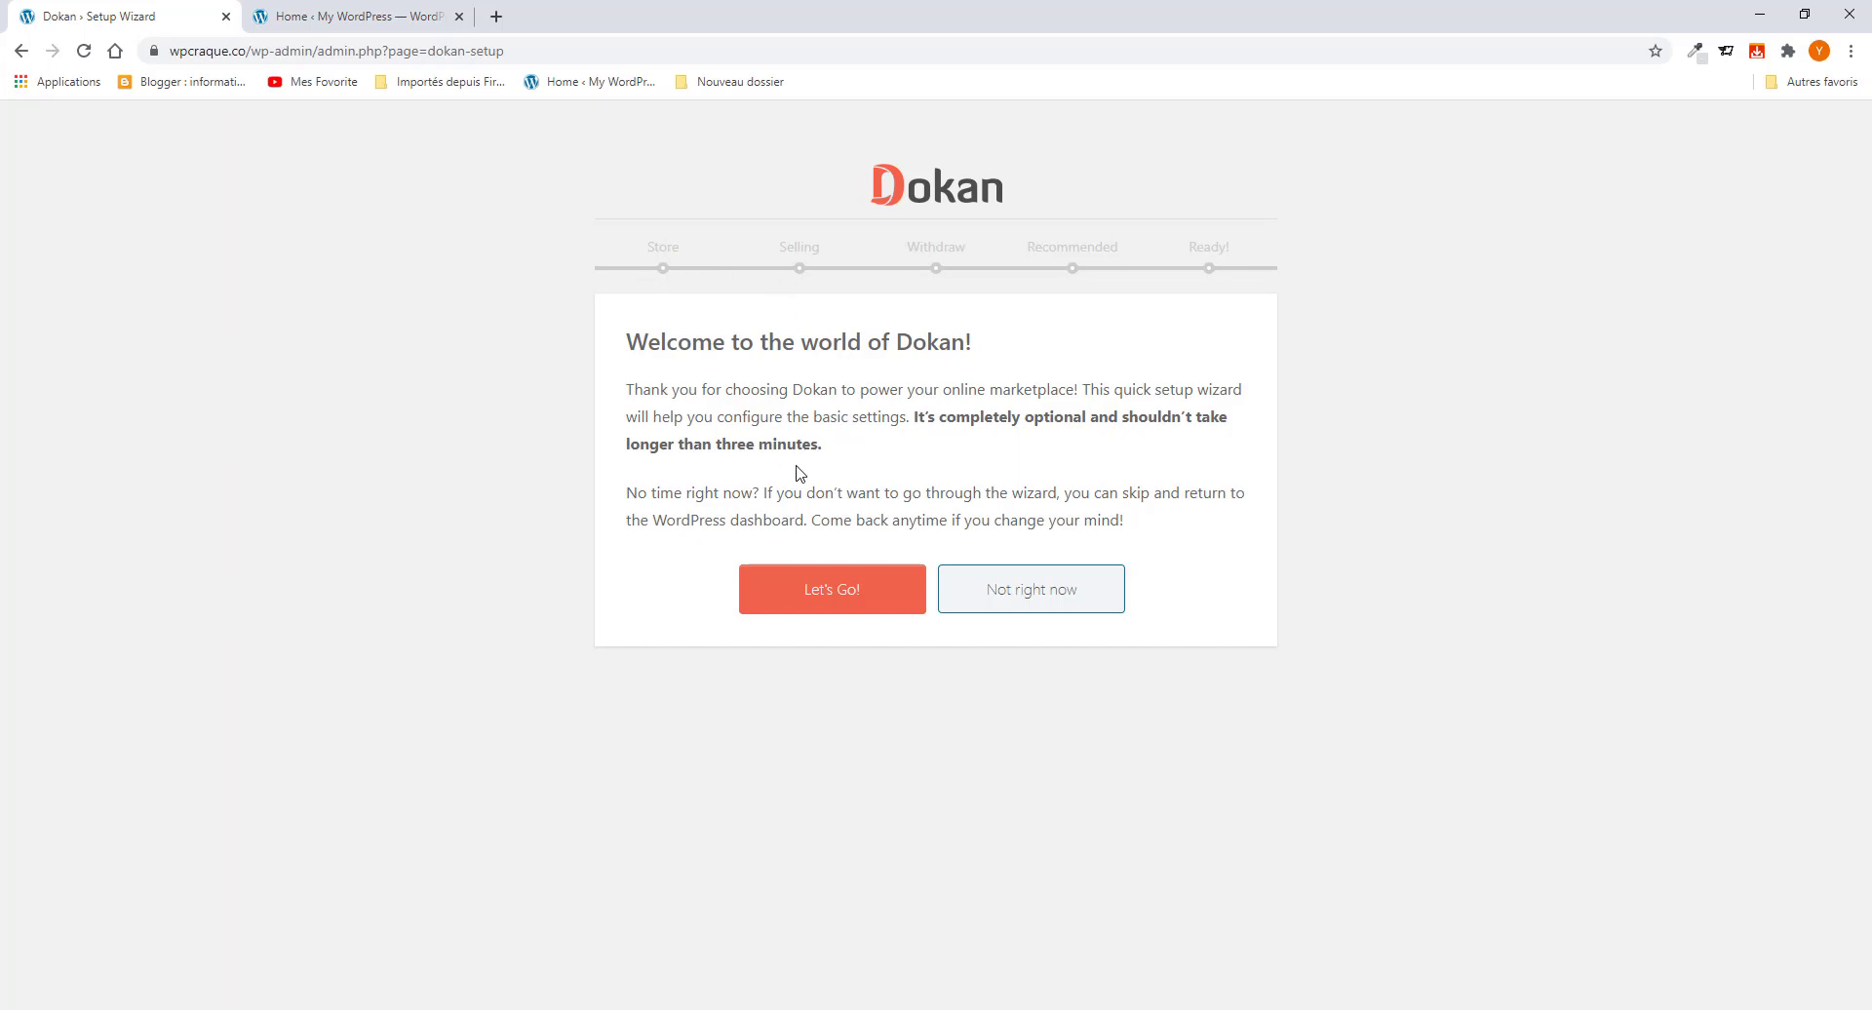
{"action": "left_click", "coordinate": [824, 605]}
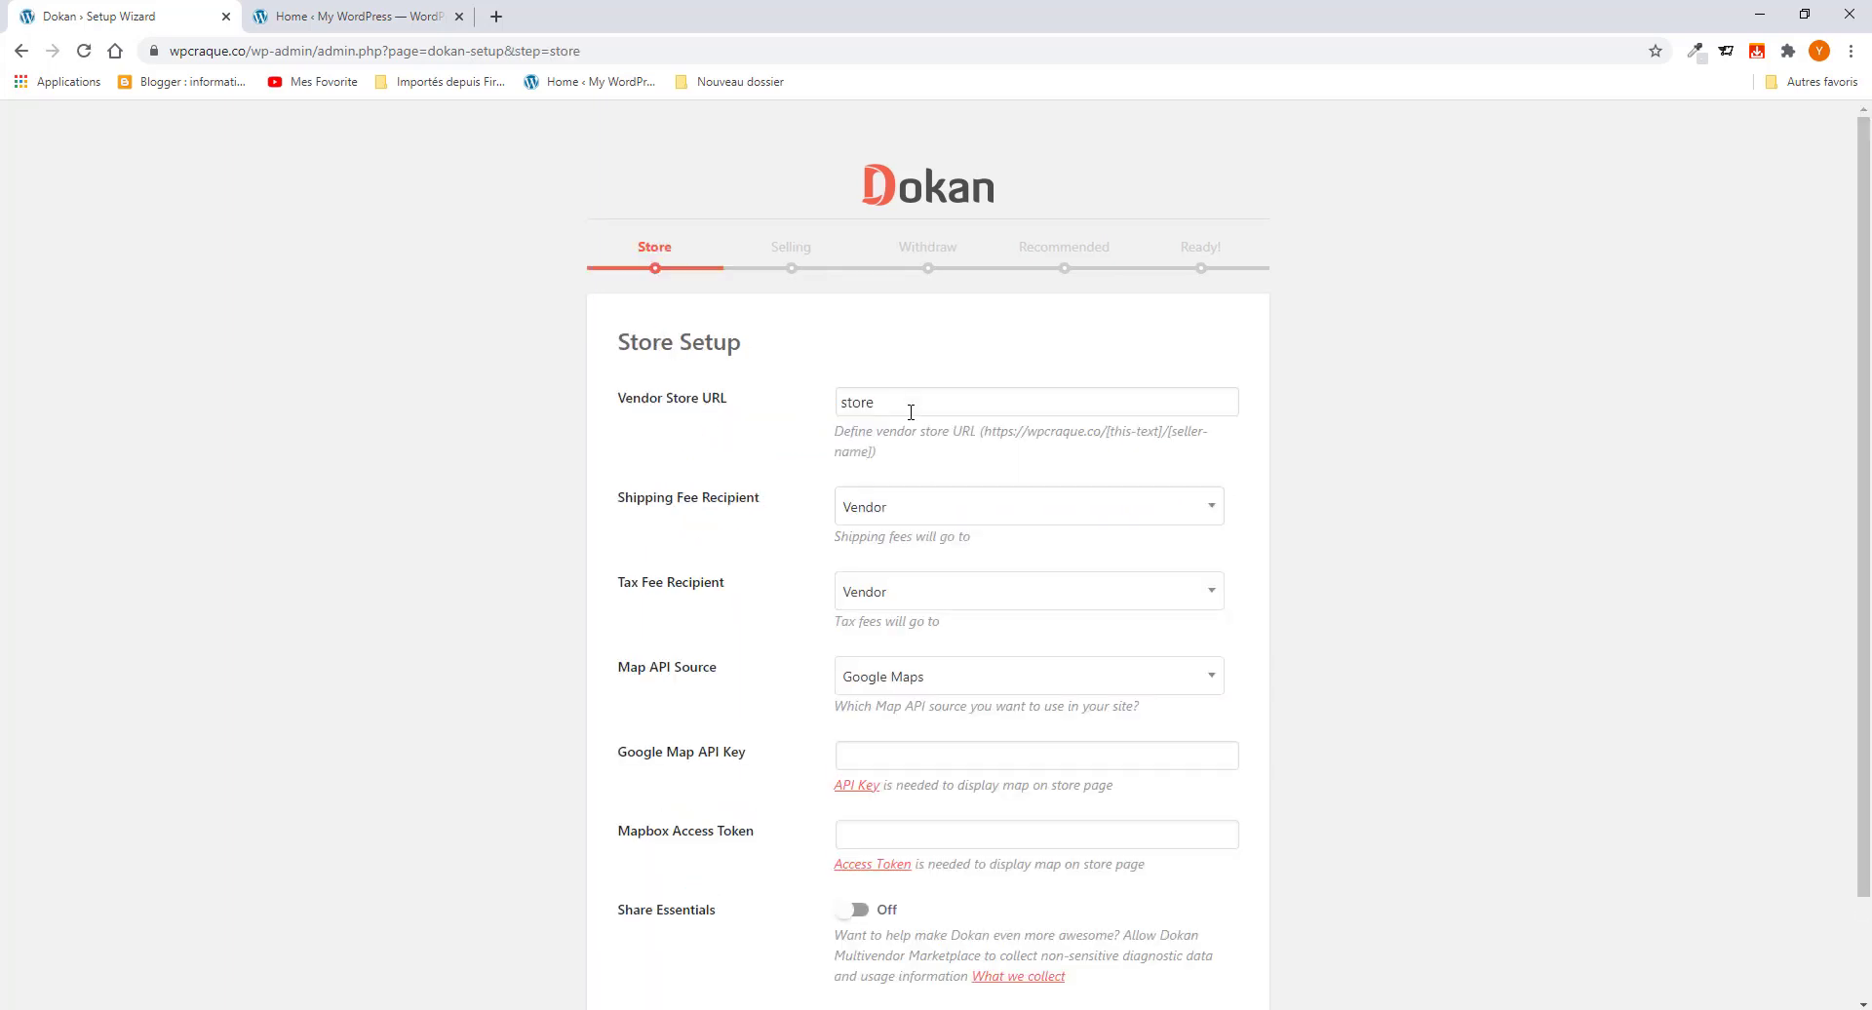
Step: Set the vendor store URL to Boutique, keep Vendor as shipping fee recipient, and continue to the selling setup
{"action": "left_click_drag", "start_coordinate": [895, 402], "coordinate": [829, 408]}
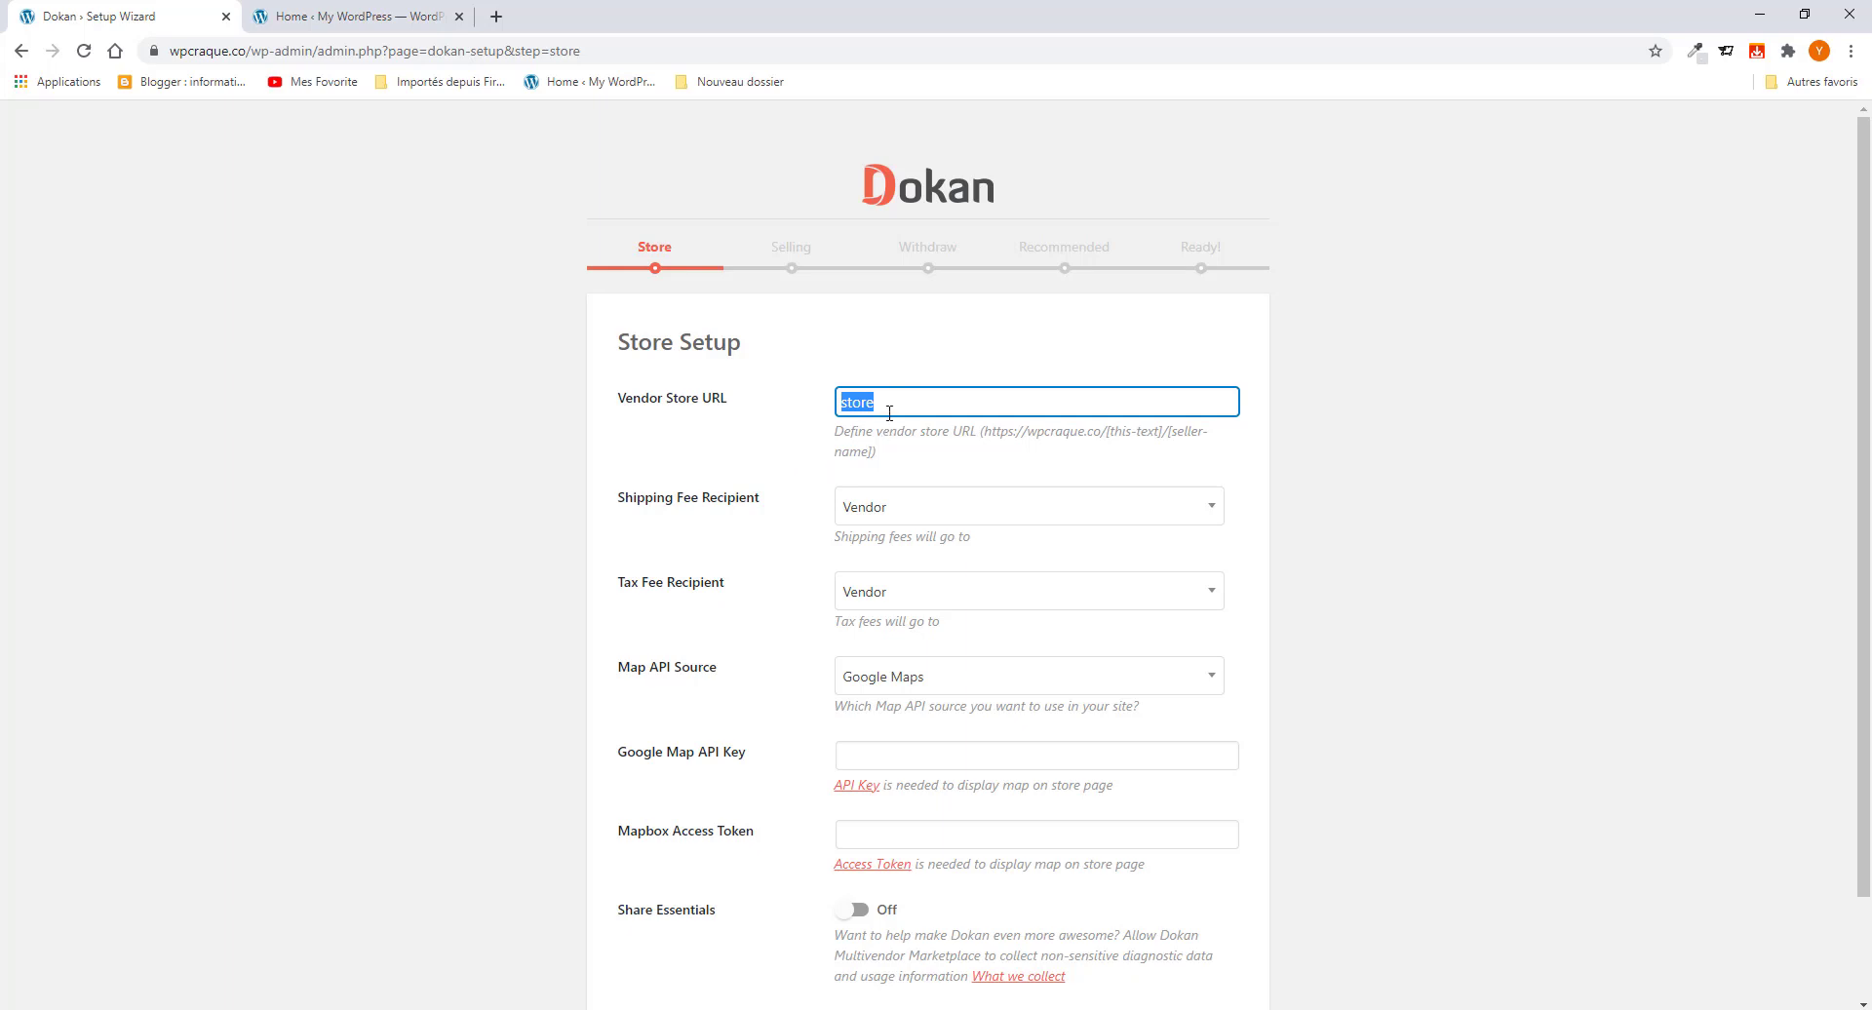
{"action": "type", "text": "Boutique"}
{"action": "left_click", "coordinate": [938, 514]}
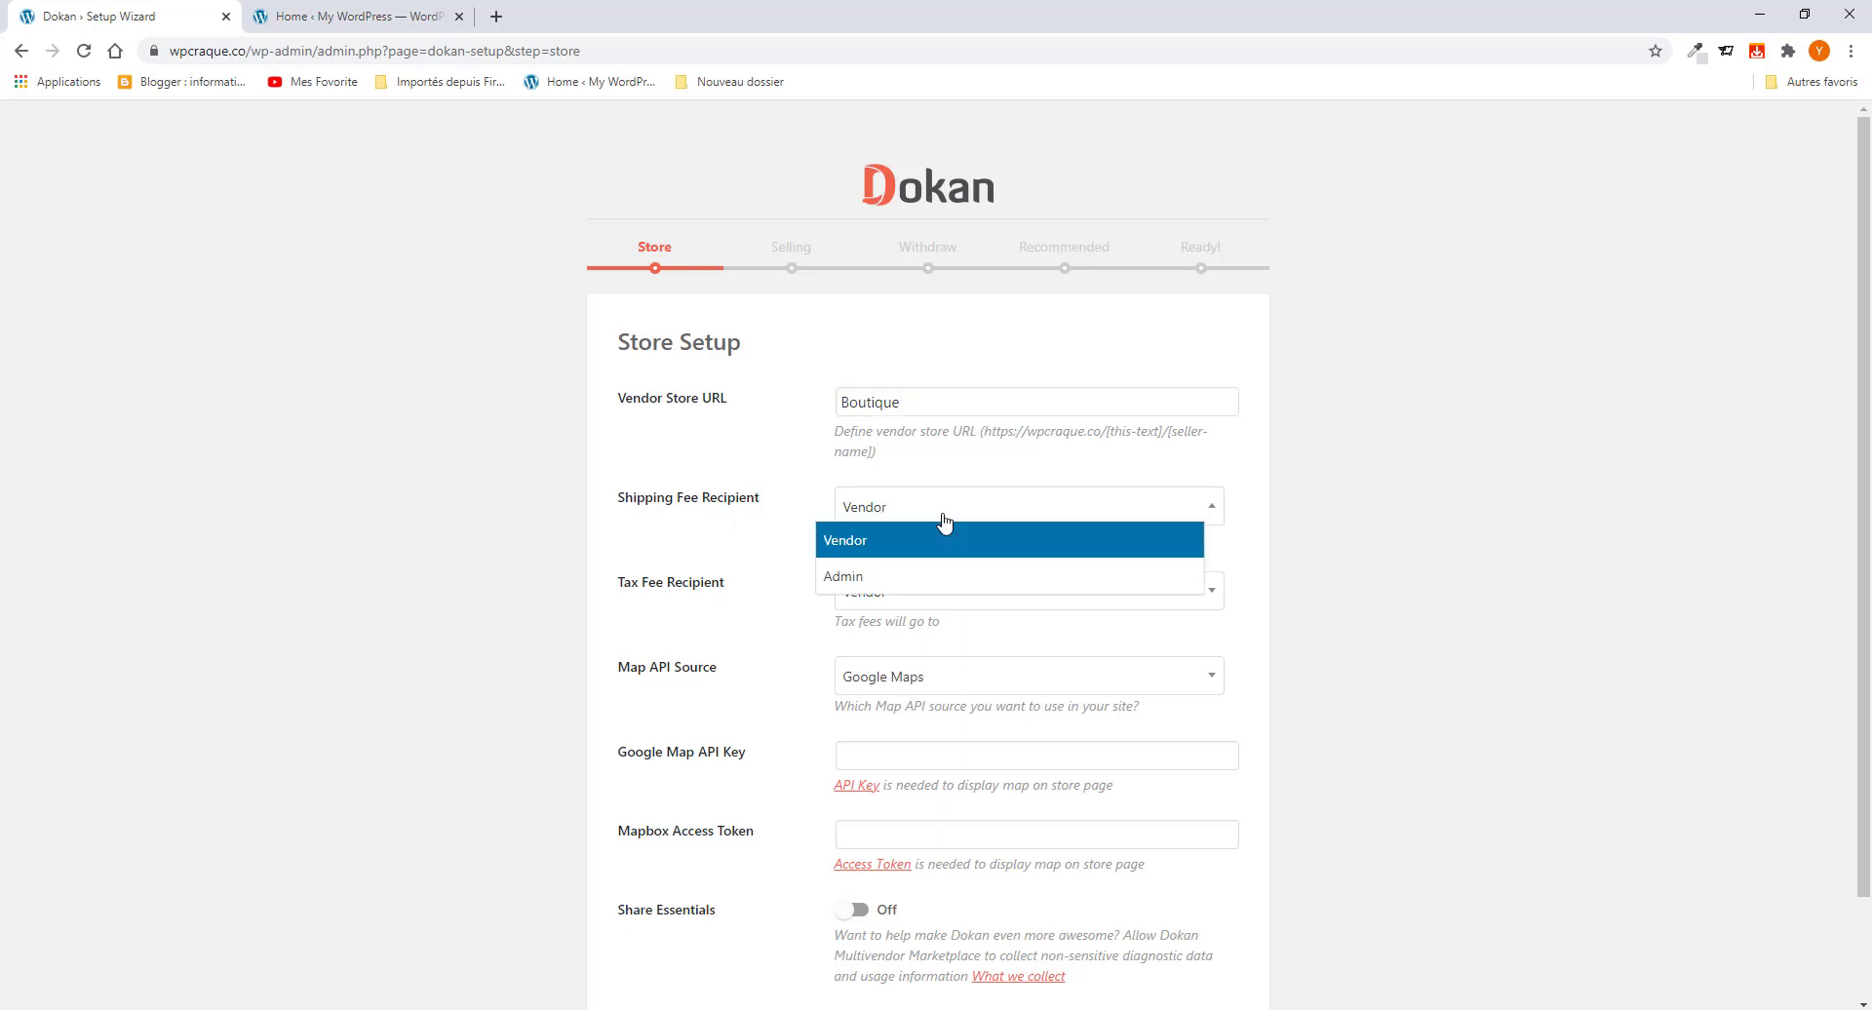
{"action": "left_click", "coordinate": [794, 477]}
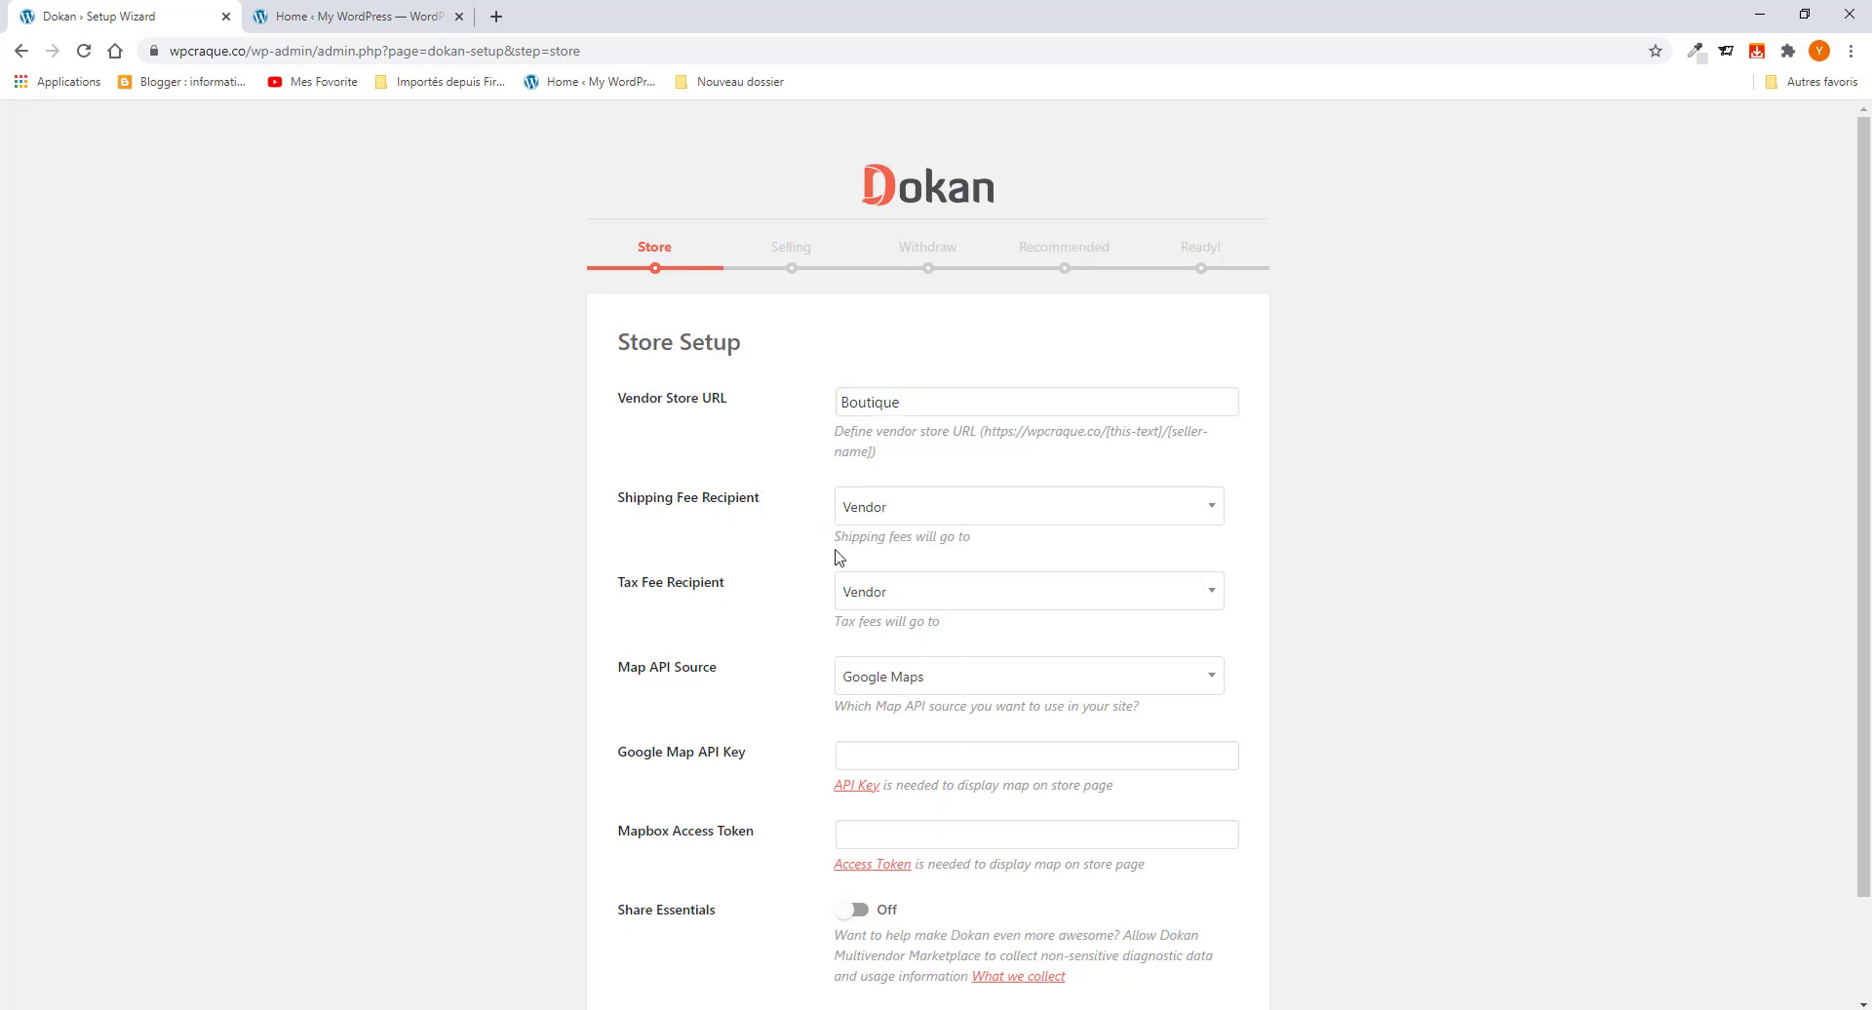
{"action": "scroll", "coordinate": [835, 526], "scroll_direction": "down", "scroll_amount": 2}
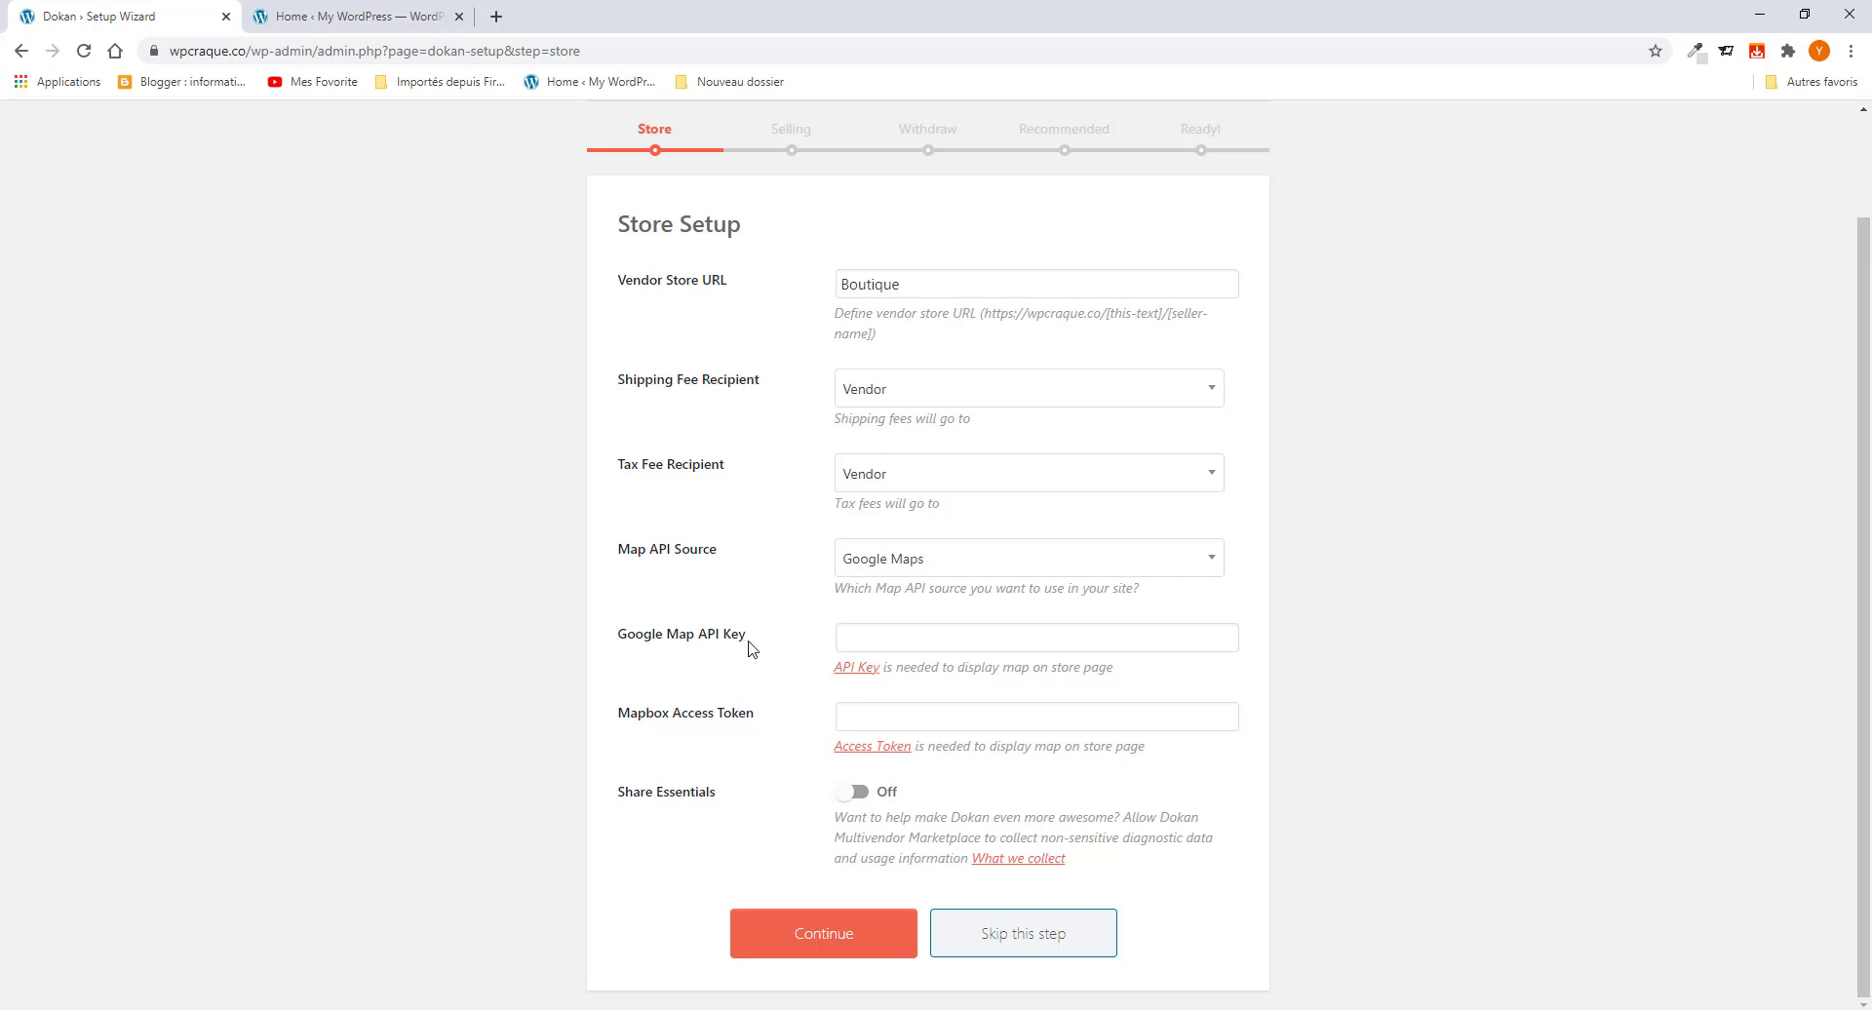
{"action": "left_click", "coordinate": [808, 939]}
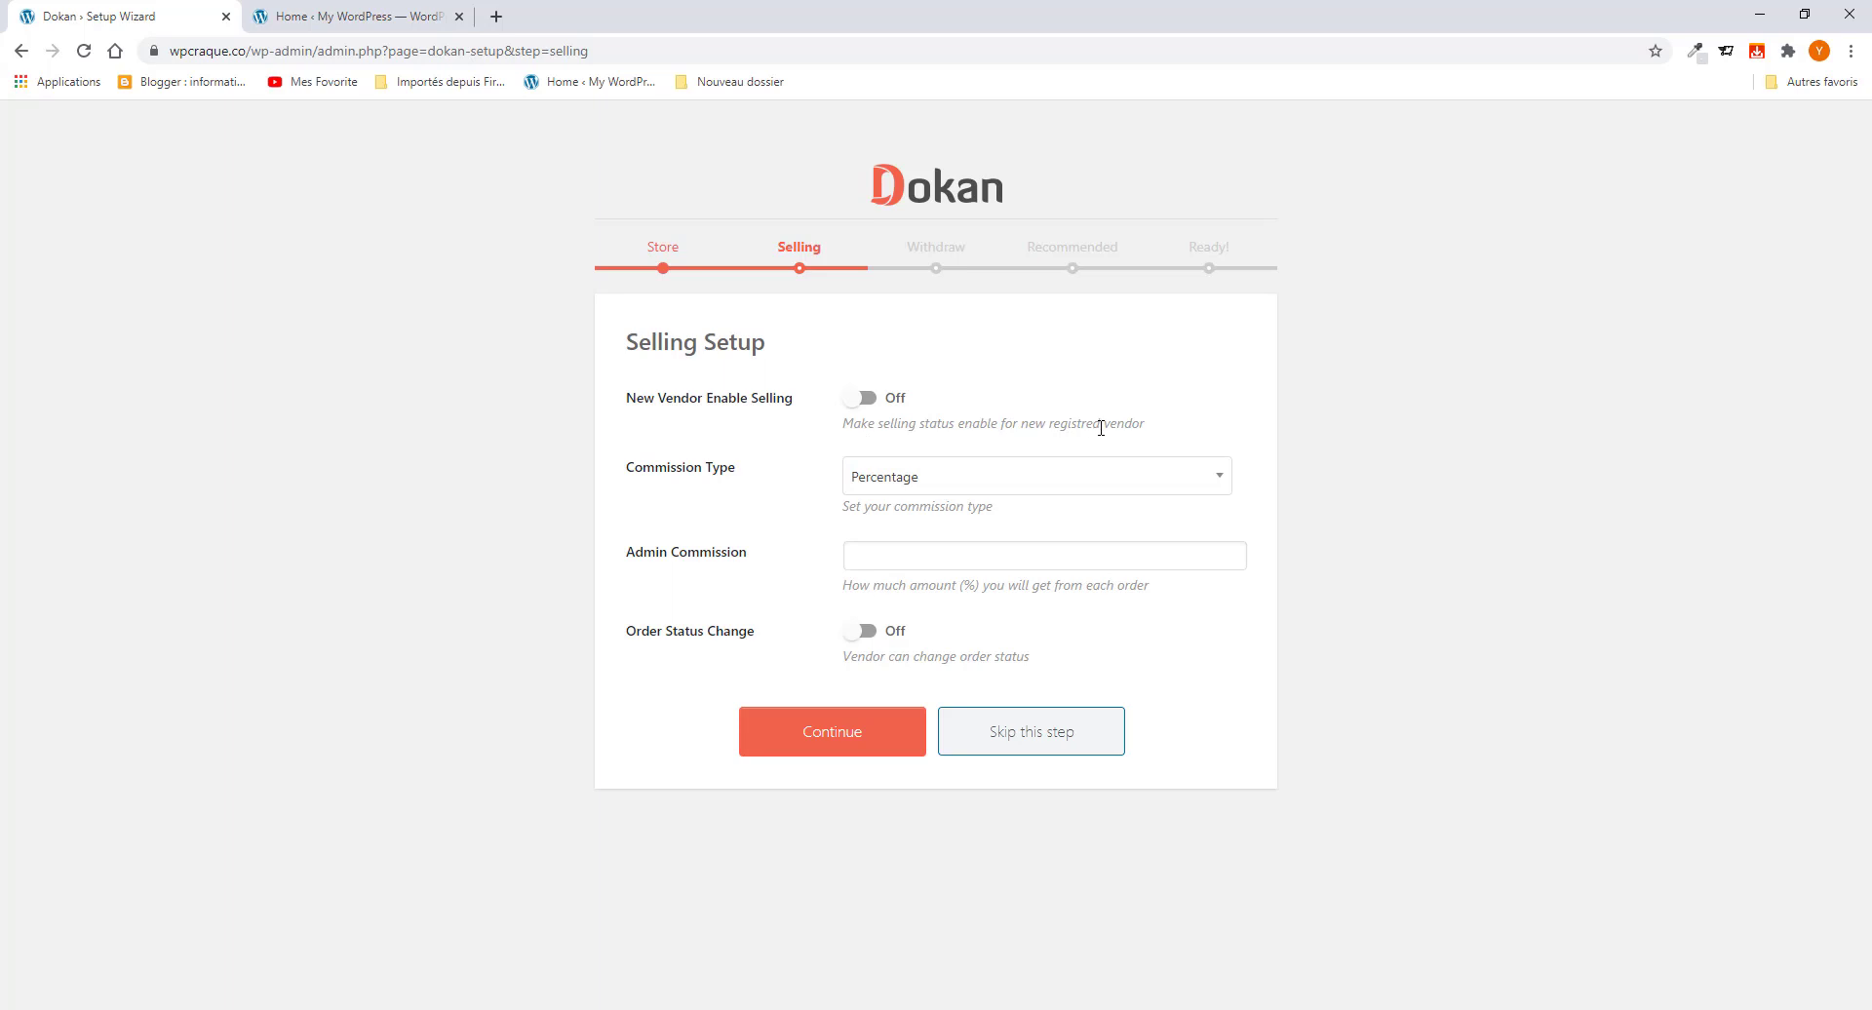
{"action": "left_click", "coordinate": [864, 404]}
{"action": "left_click", "coordinate": [862, 400]}
{"action": "left_click", "coordinate": [936, 481]}
{"action": "left_click", "coordinate": [799, 483]}
{"action": "left_click", "coordinate": [874, 561]}
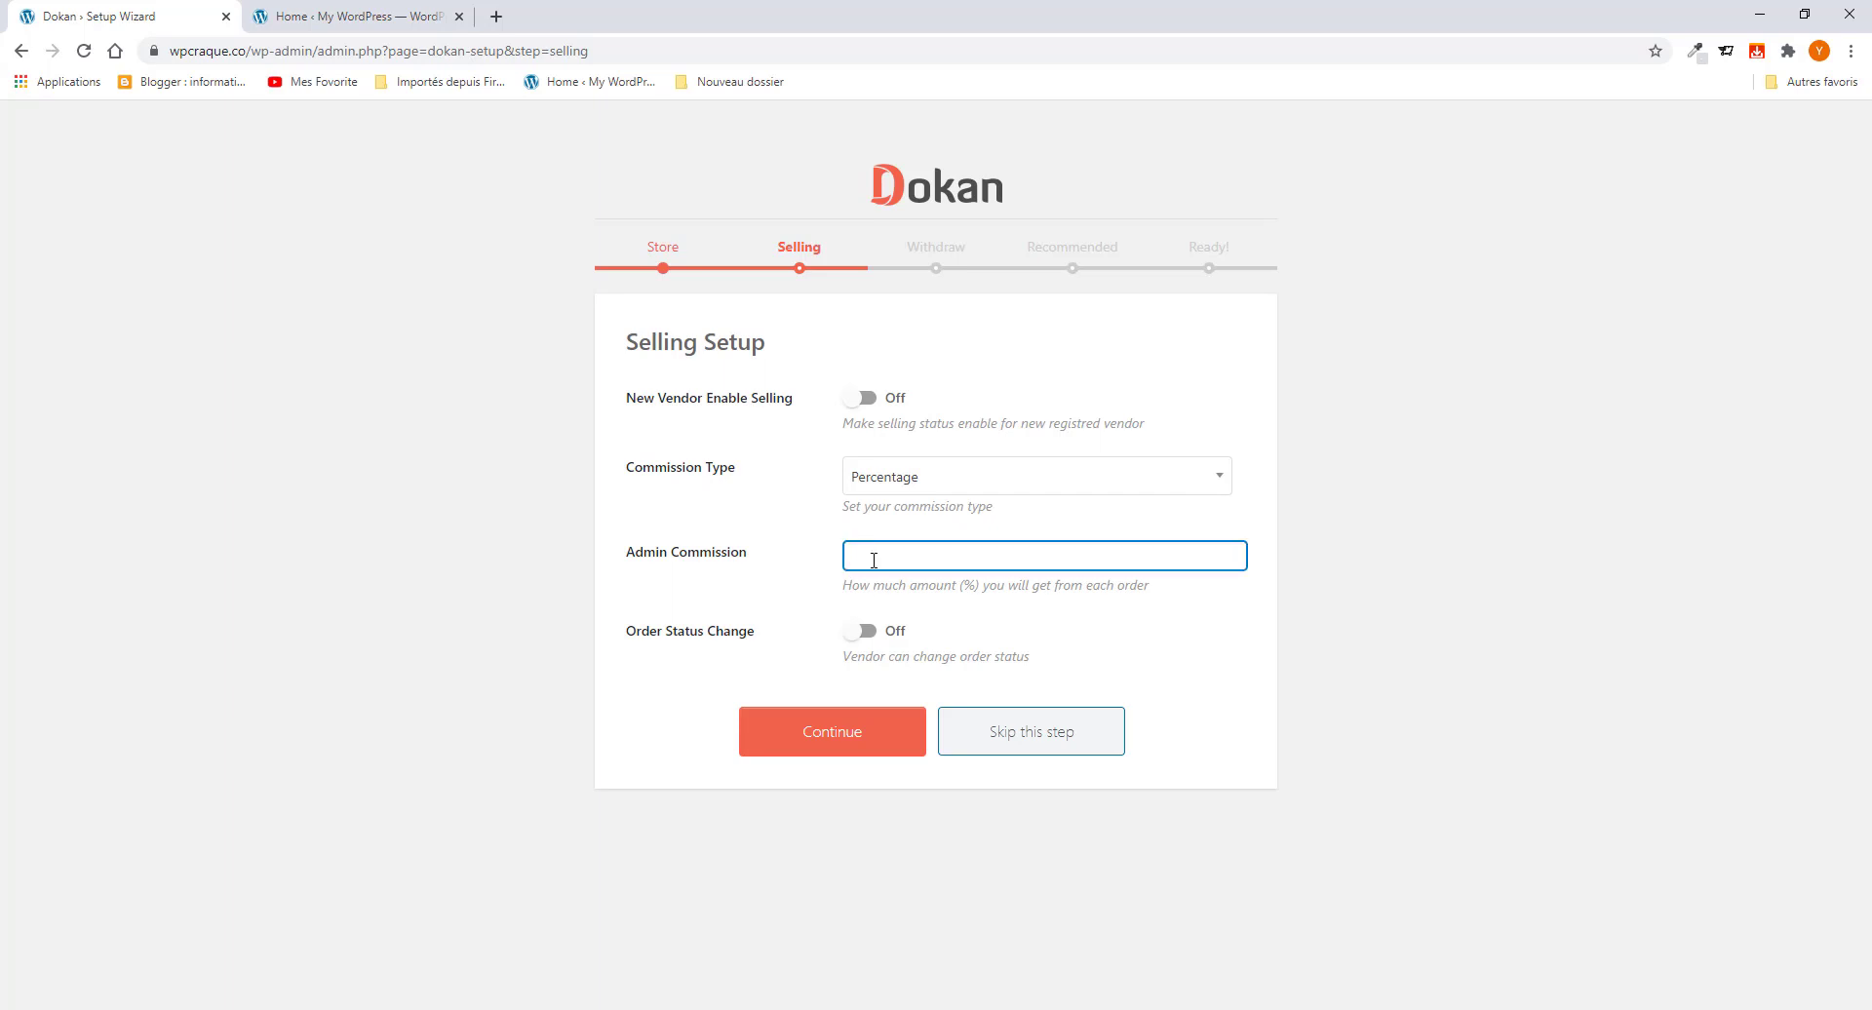
{"action": "type", "text": "5"}
{"action": "left_click", "coordinate": [801, 552]}
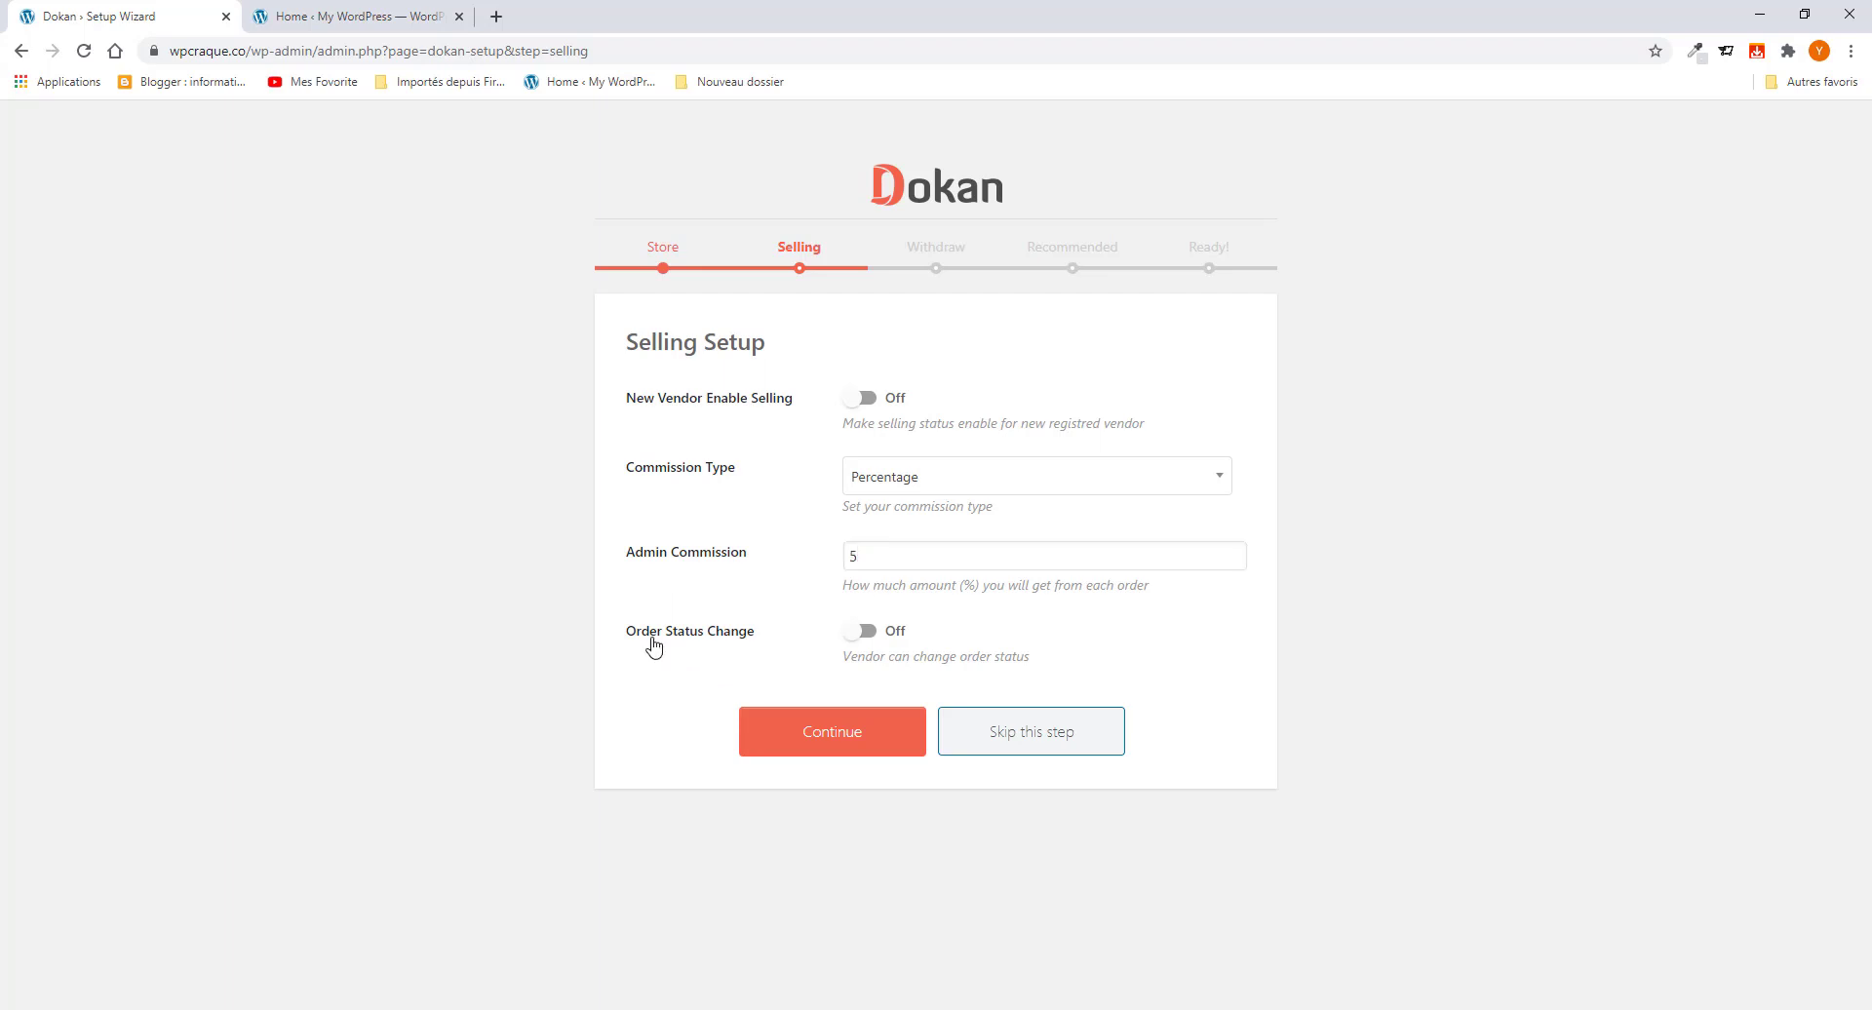
{"action": "left_click_drag", "start_coordinate": [933, 552], "coordinate": [829, 562]}
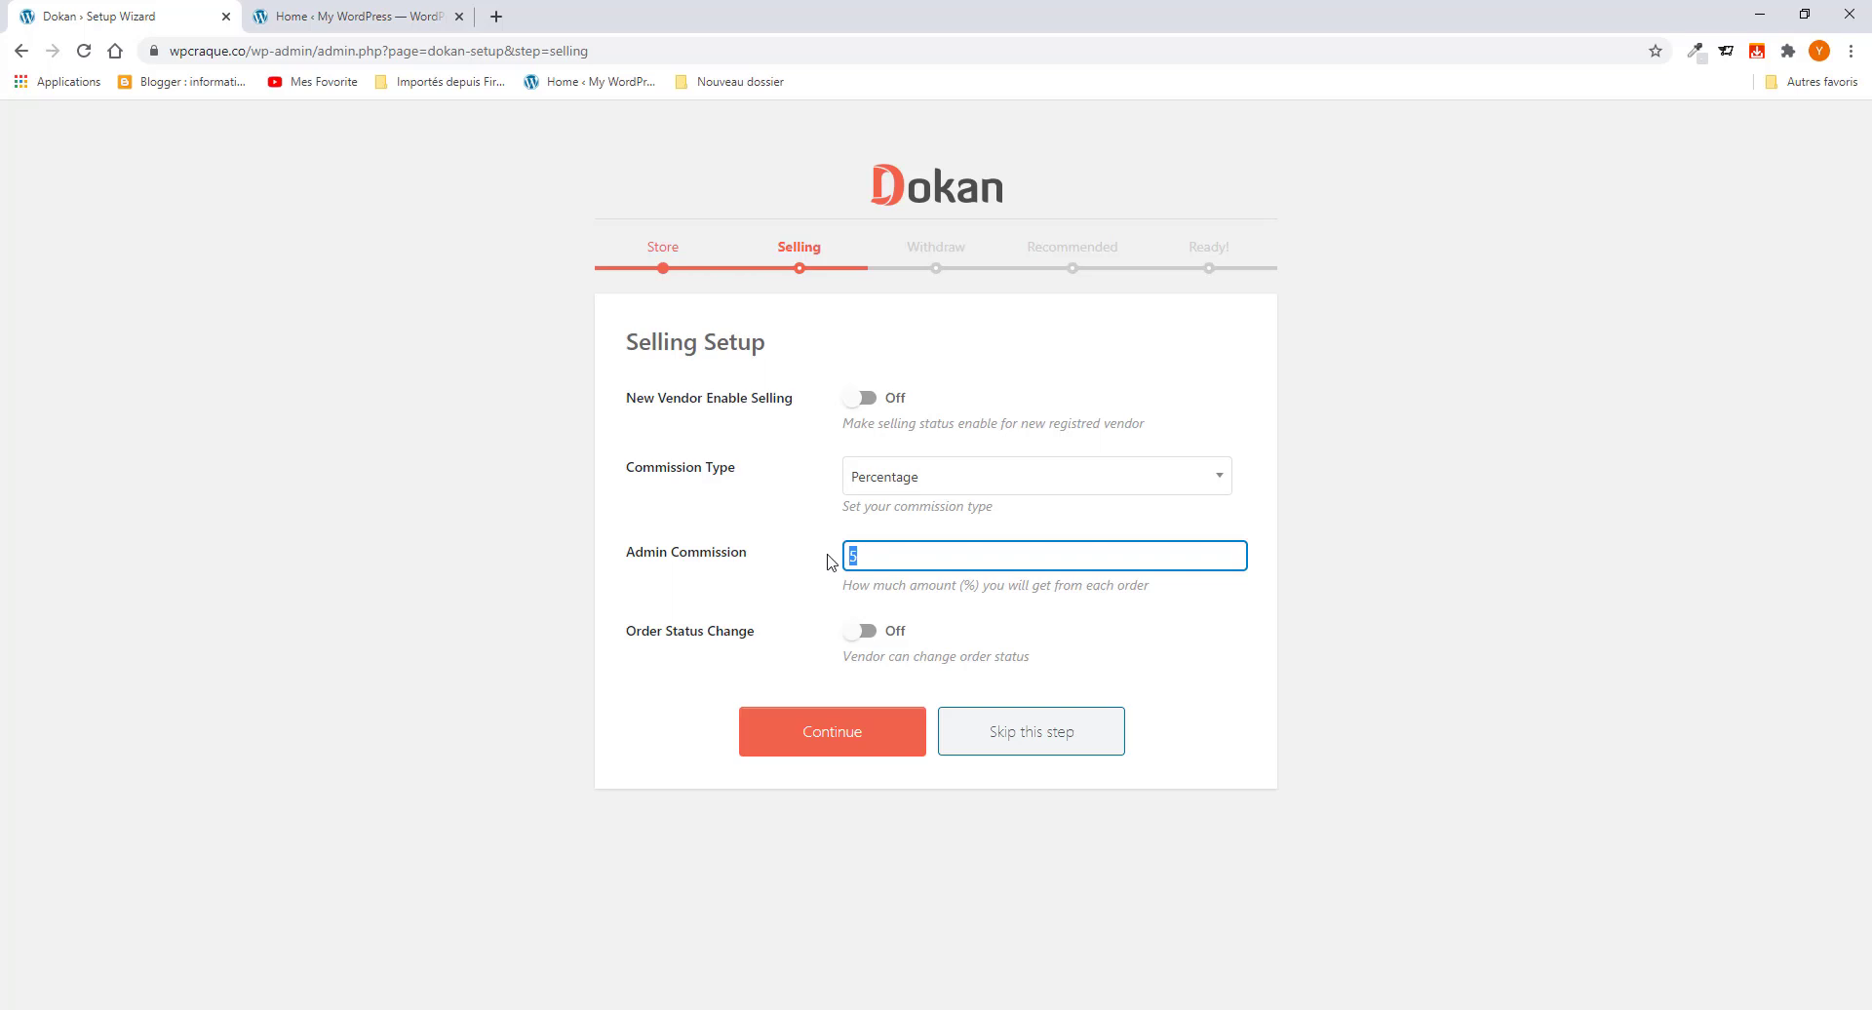
{"action": "key", "text": "BackSpace"}
{"action": "left_click", "coordinate": [799, 537]}
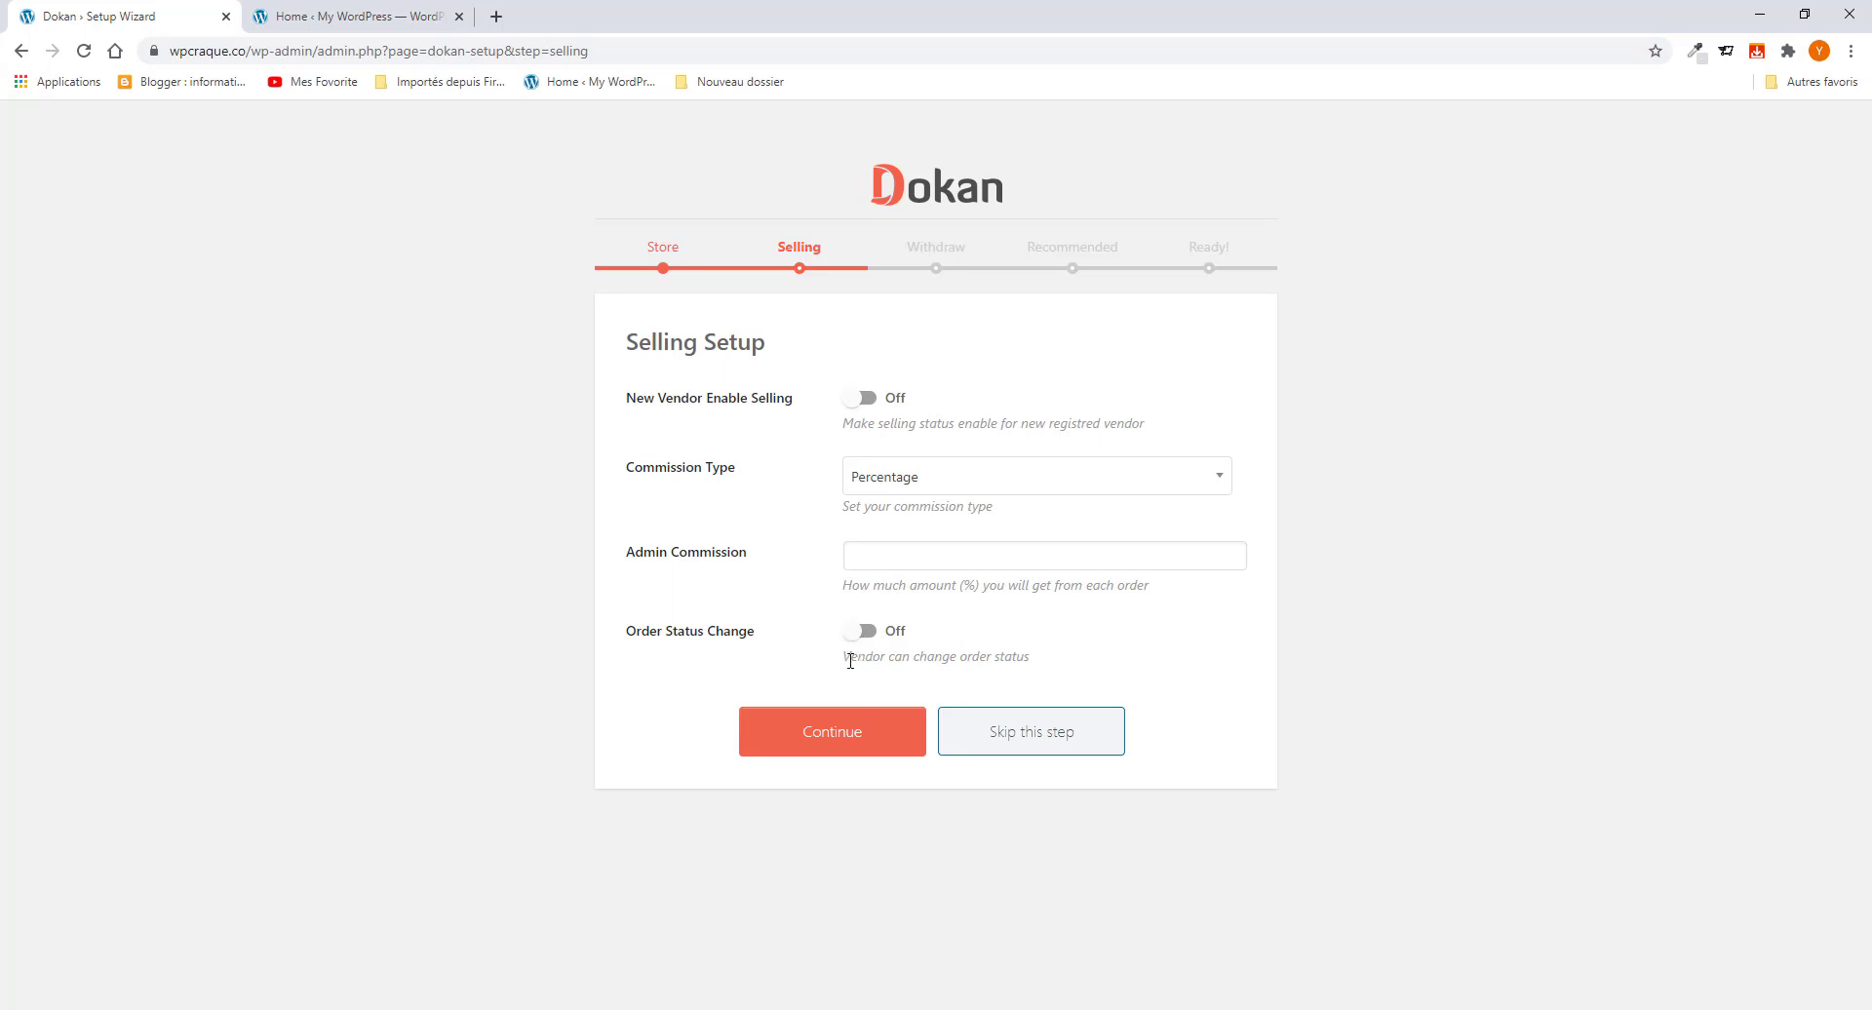
Step: Accept the selling setup with its default options and enable PayPal as a vendor withdraw method
{"action": "left_click", "coordinate": [862, 741]}
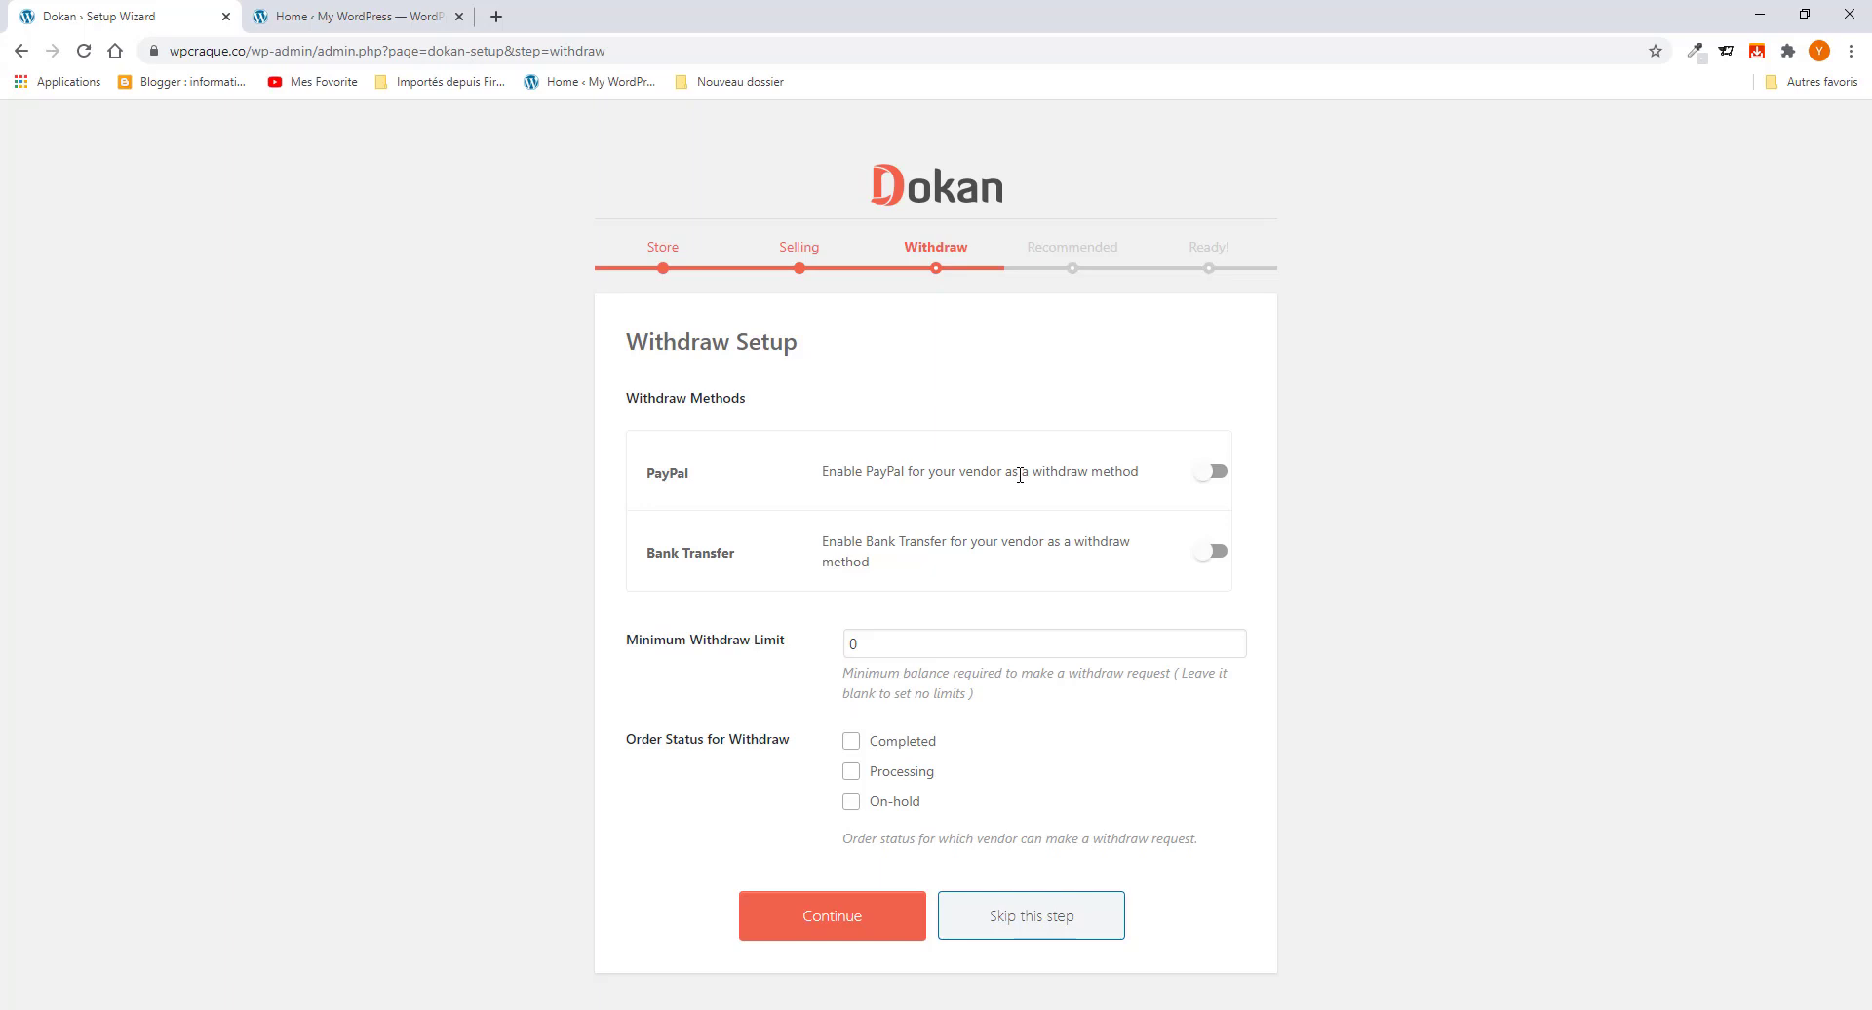
{"action": "left_click", "coordinate": [1206, 477]}
Step: Clear the minimum withdraw limit so vendors can request withdrawals without a limit
{"action": "left_click", "coordinate": [883, 648]}
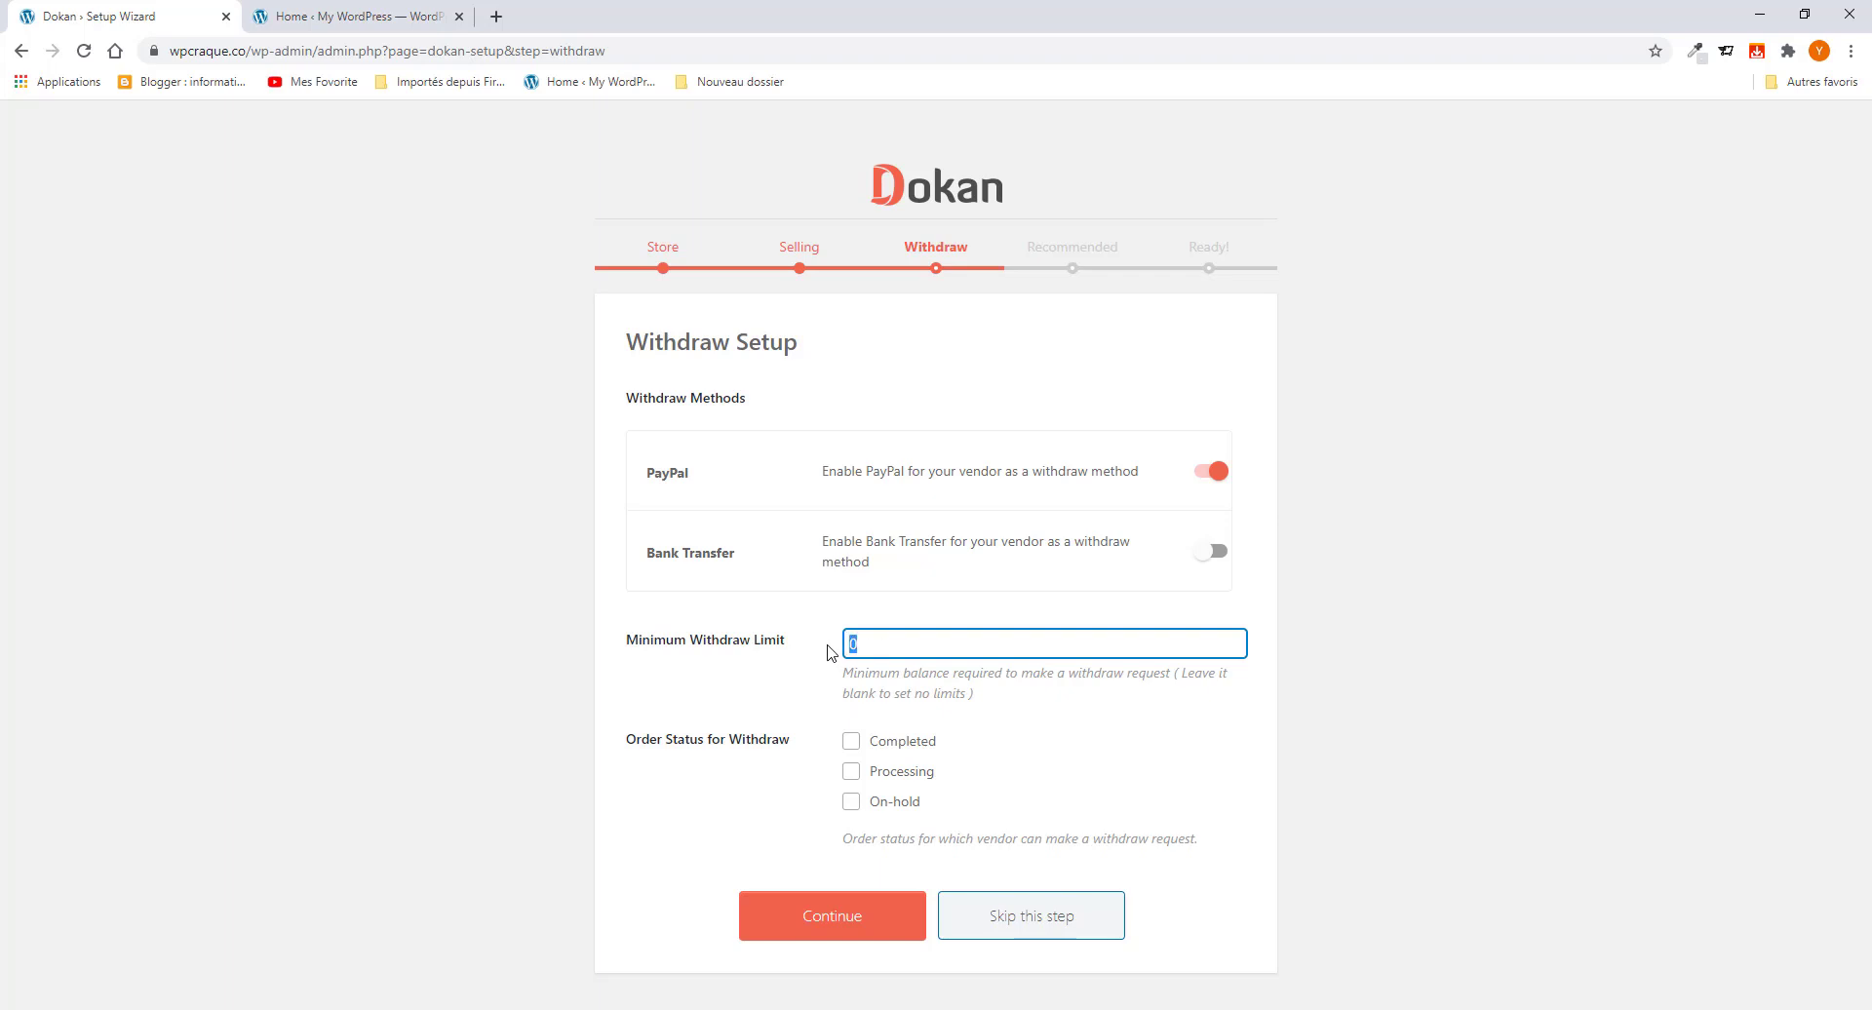
{"action": "key", "text": "BackSpace"}
{"action": "type", "text": "100"}
{"action": "left_click_drag", "start_coordinate": [869, 641], "coordinate": [783, 635]}
{"action": "key", "text": "BackSpace"}
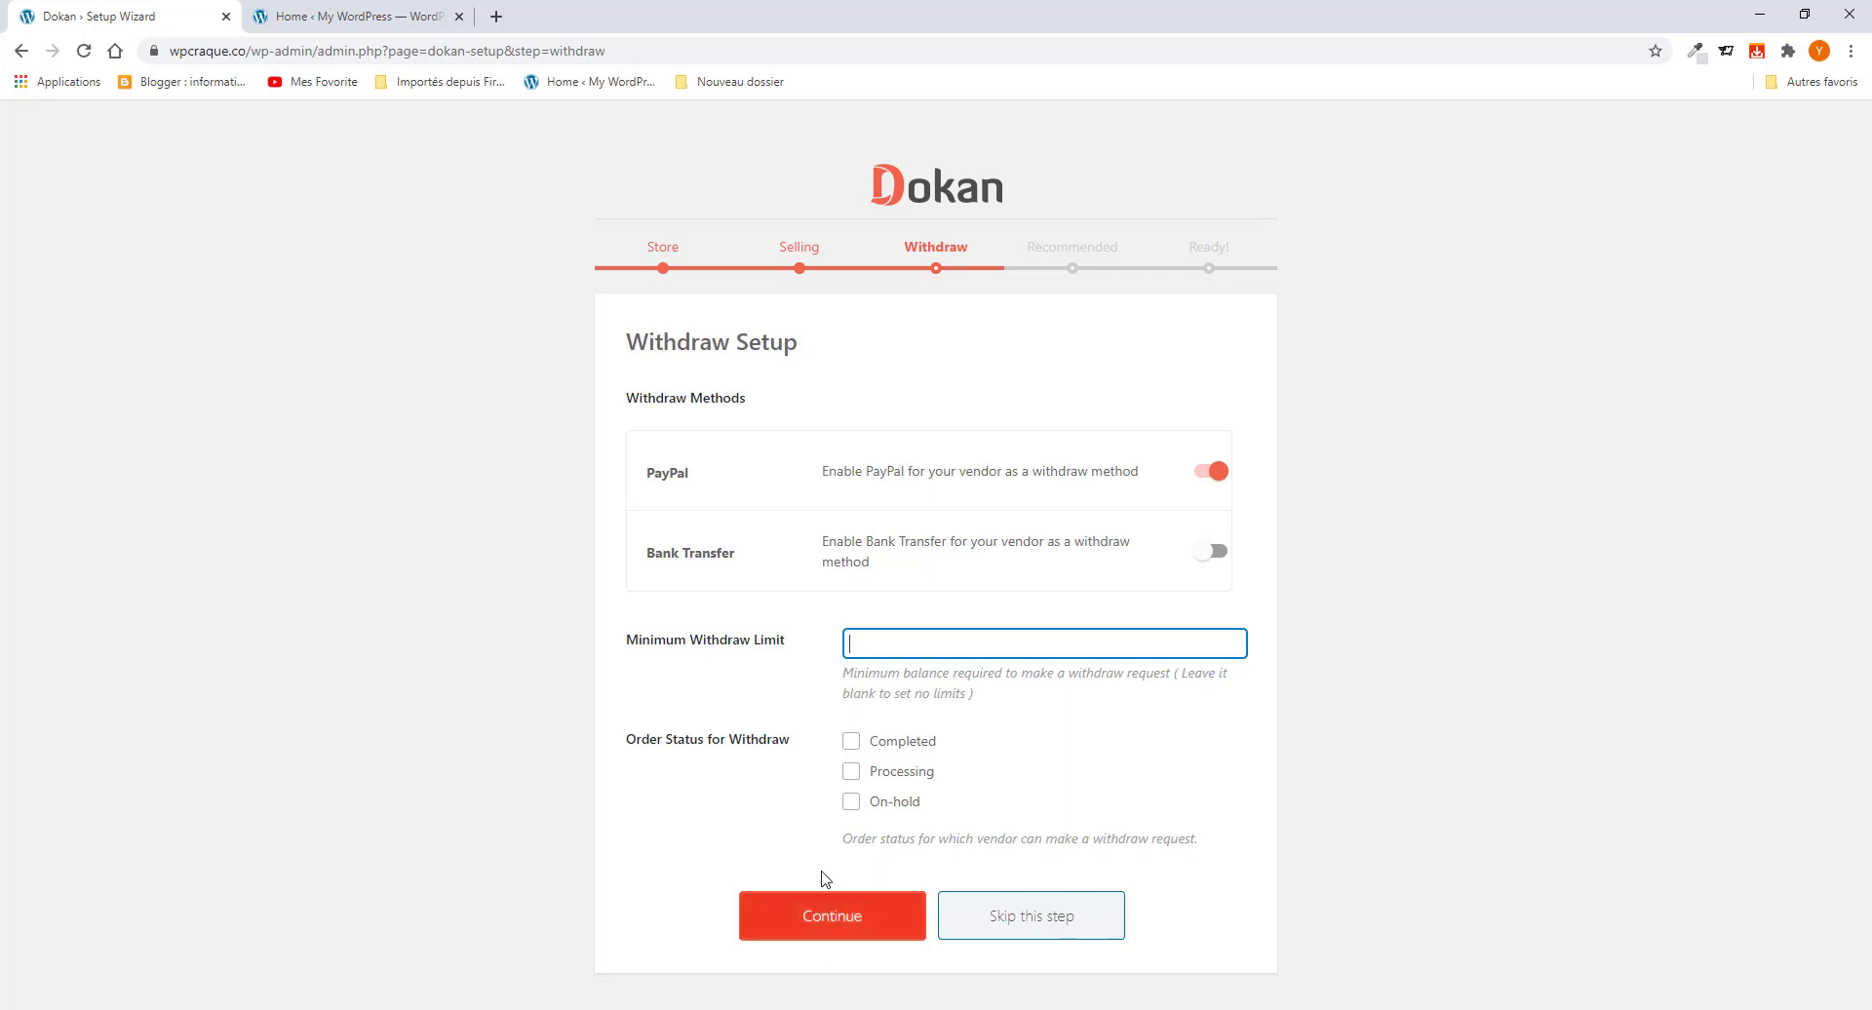
Step: Complete the Dokan setup wizard, accepting the recommended WooCommerce Conversion Tracking and weMail plugins, and leave for the Dokan dashboard
{"action": "left_click", "coordinate": [828, 928]}
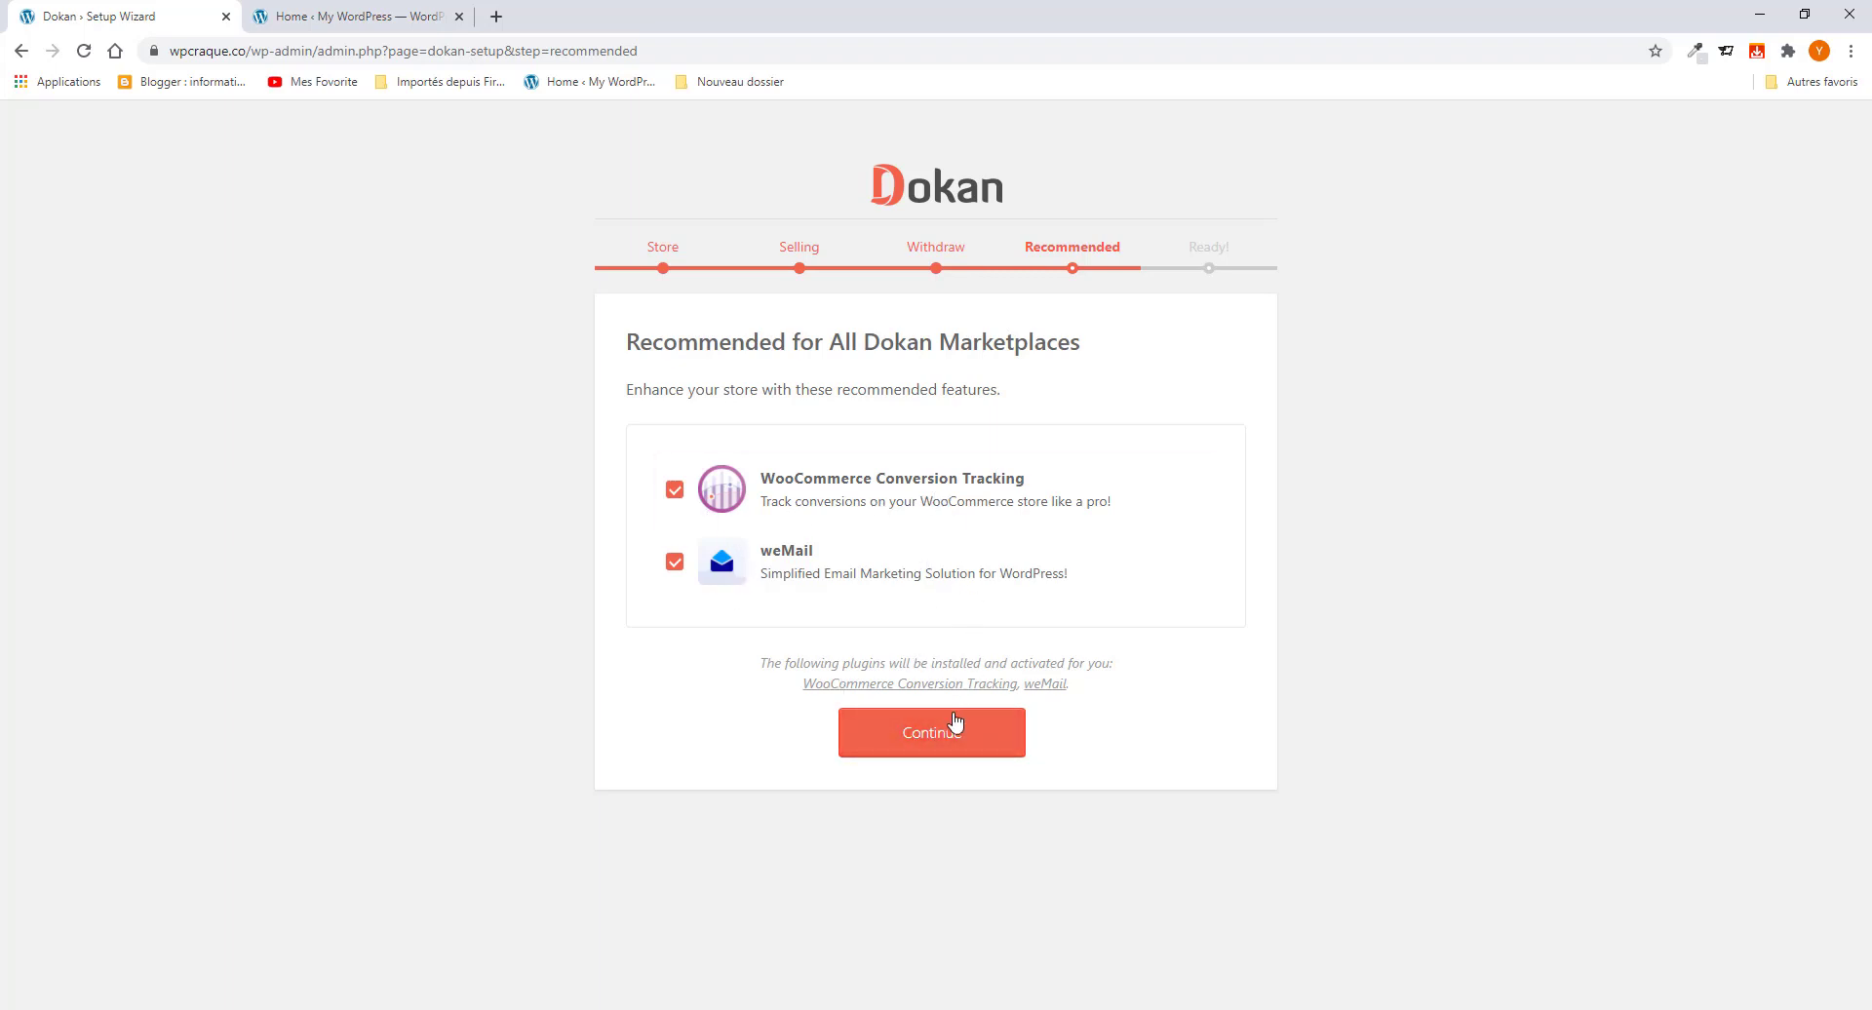
{"action": "left_click", "coordinate": [893, 741]}
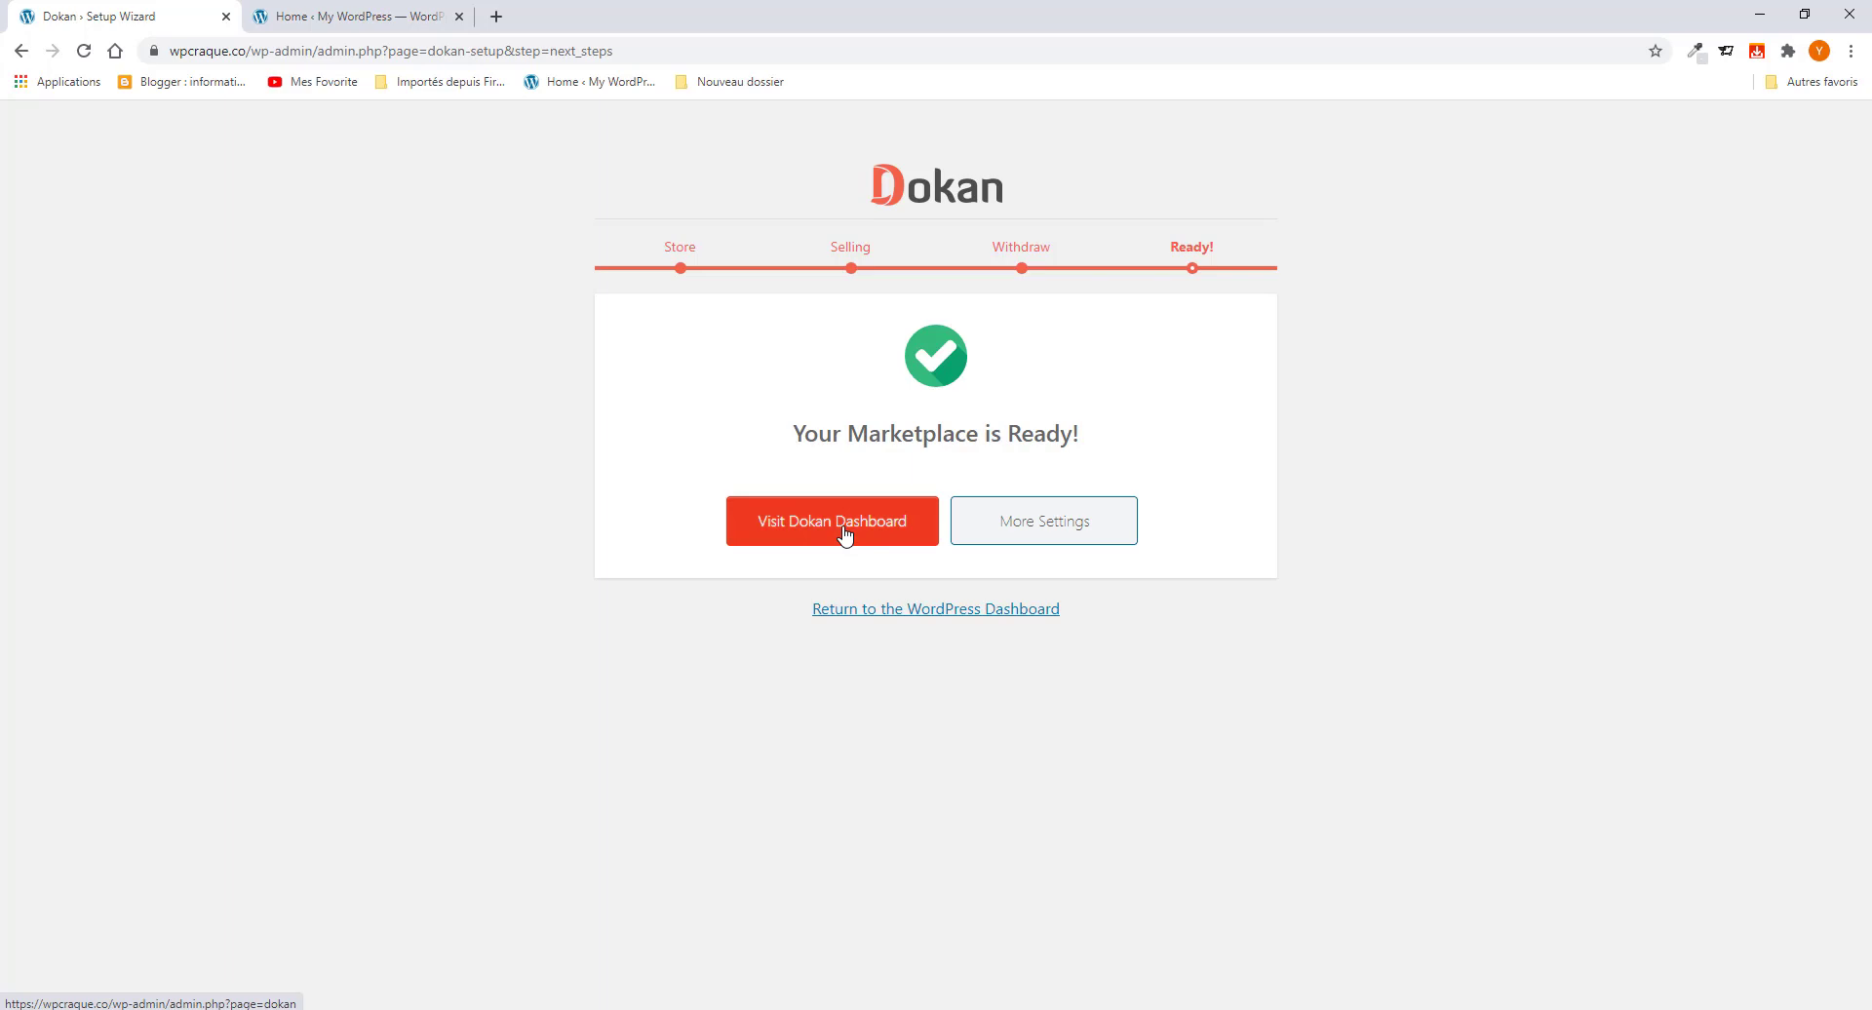
{"action": "left_click", "coordinate": [844, 535]}
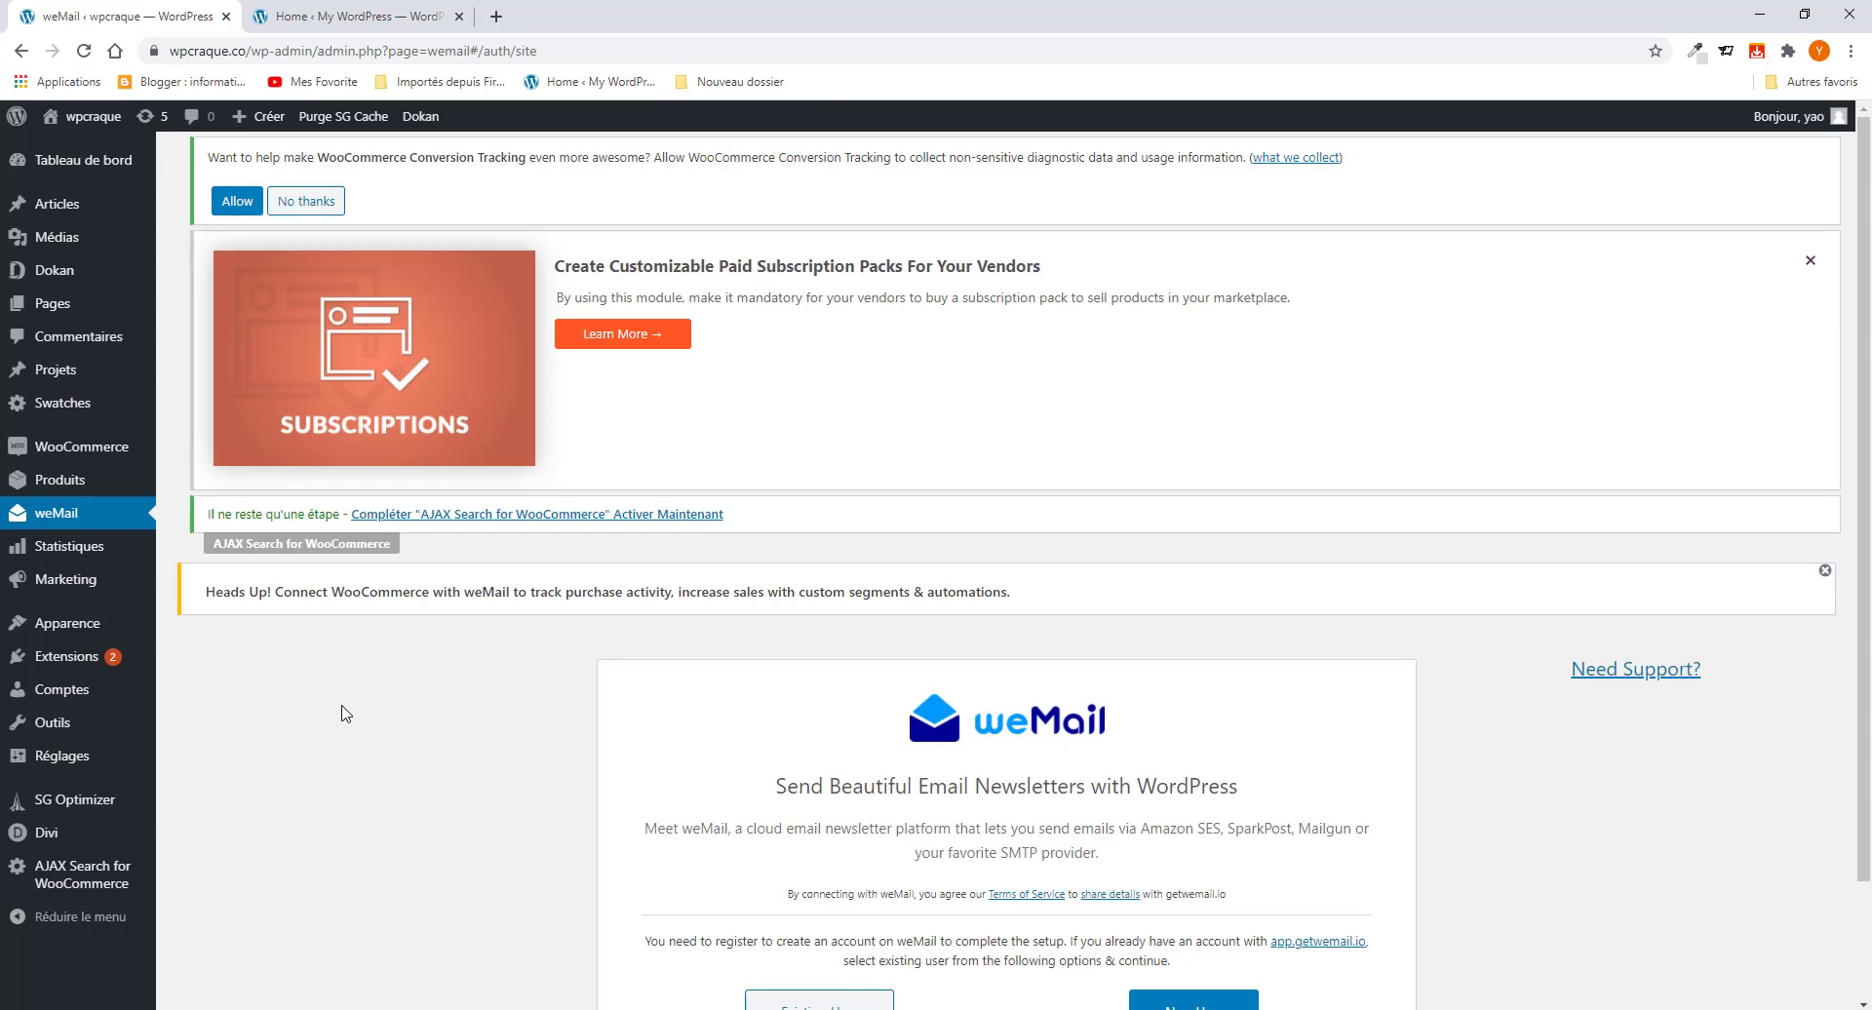
Step: Upload supreme-modules-pro-for-divi.zip from the suprememodulespro404 folder in Bureau as a new extension, and install and activate it
{"action": "mouse_move", "coordinate": [81, 663]}
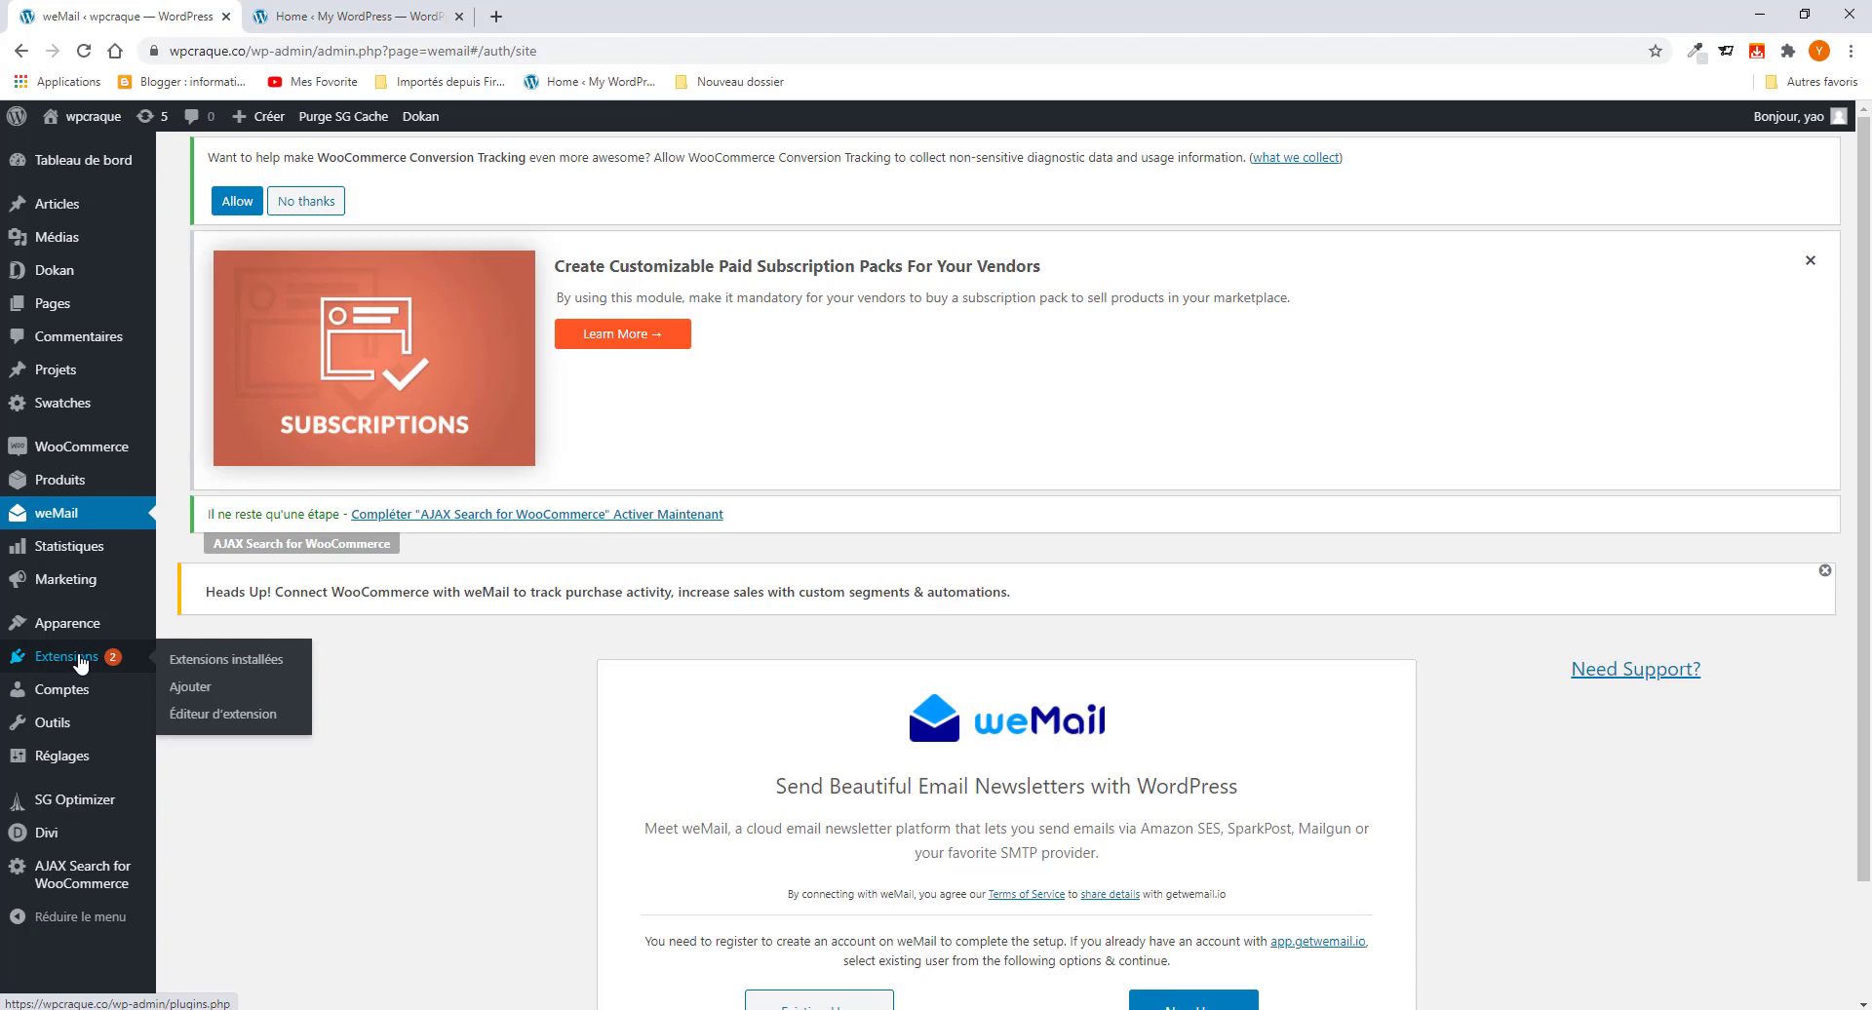
{"action": "left_click", "coordinate": [192, 693]}
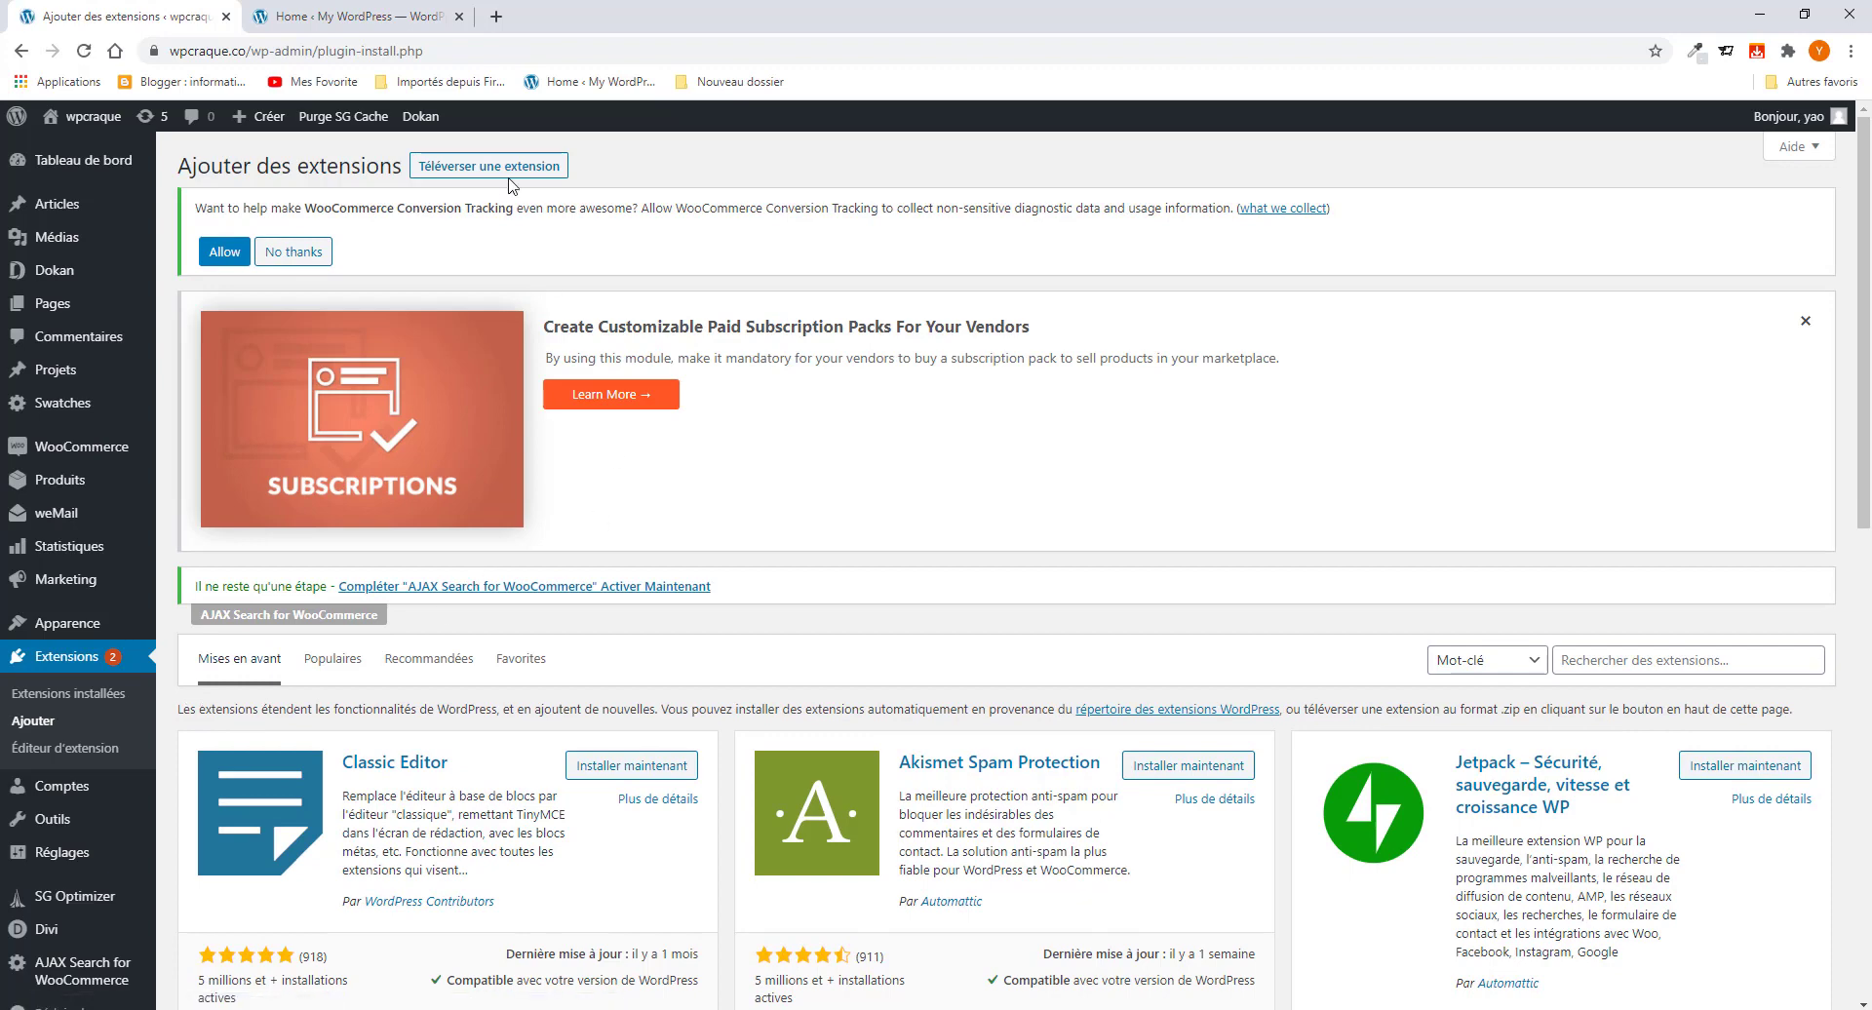
{"action": "left_click", "coordinate": [508, 178]}
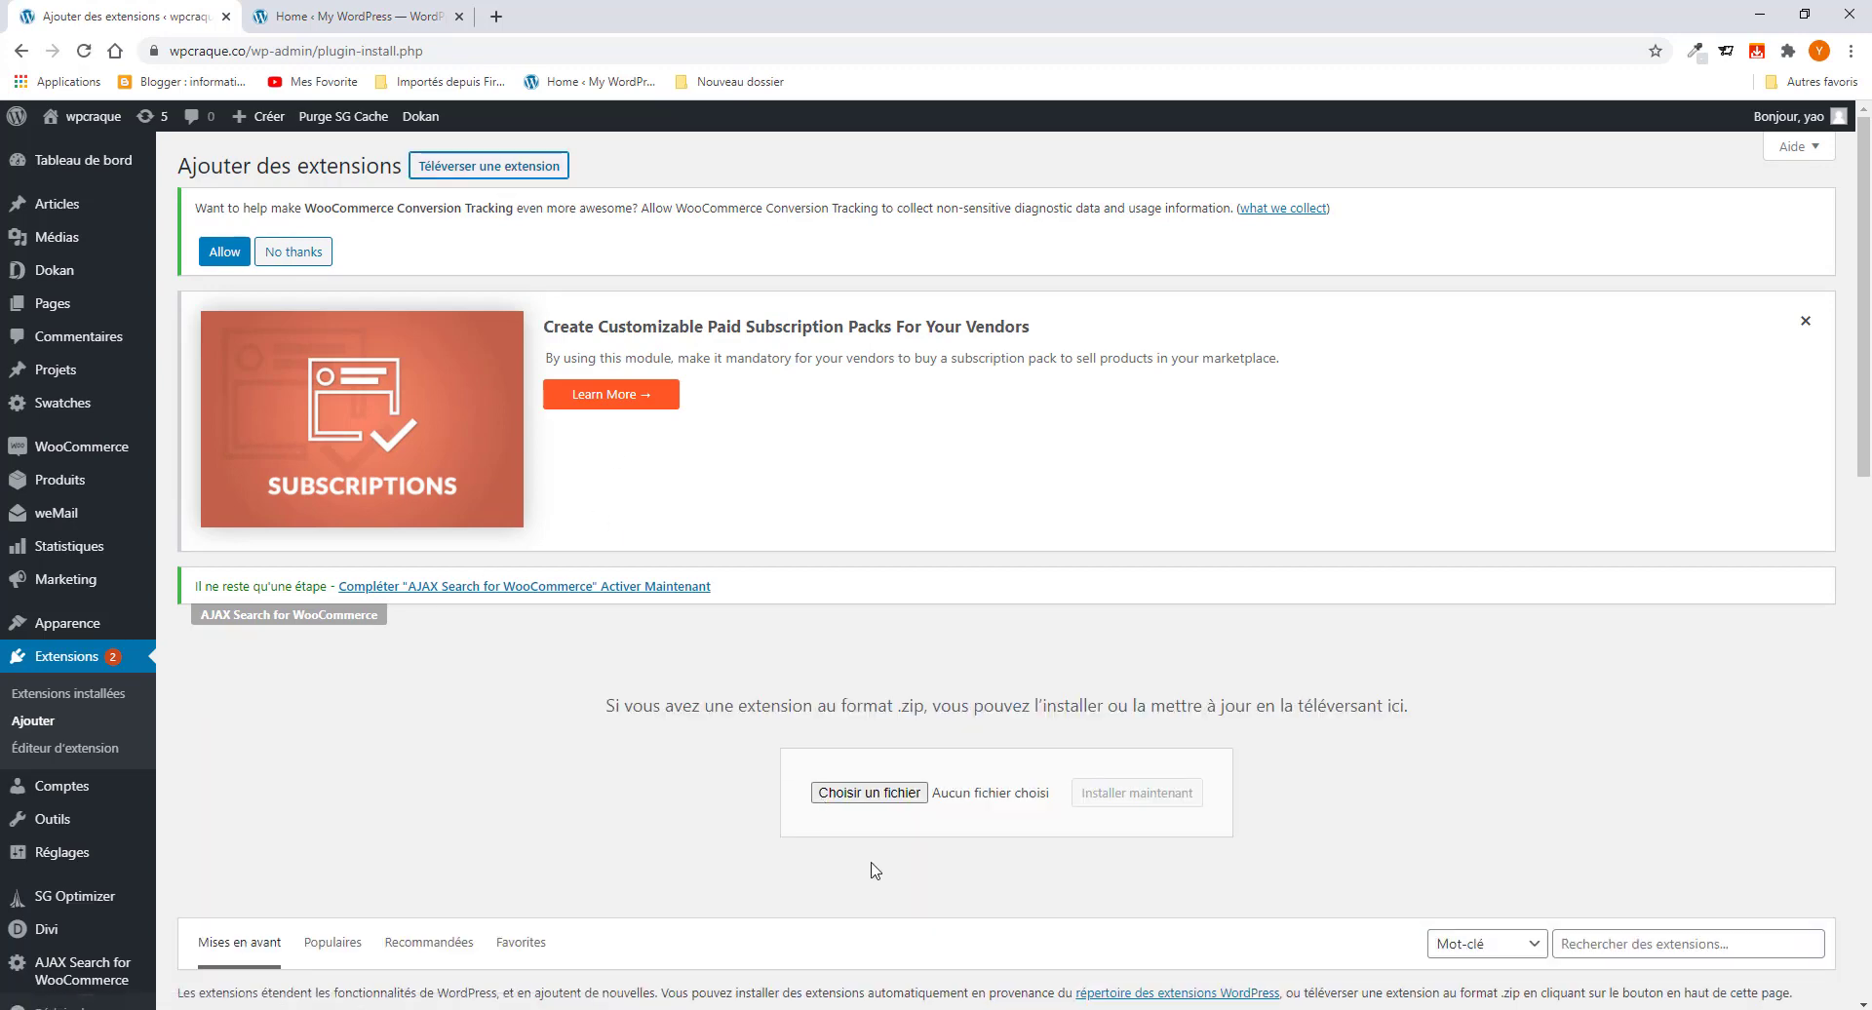
{"action": "left_click", "coordinate": [868, 800]}
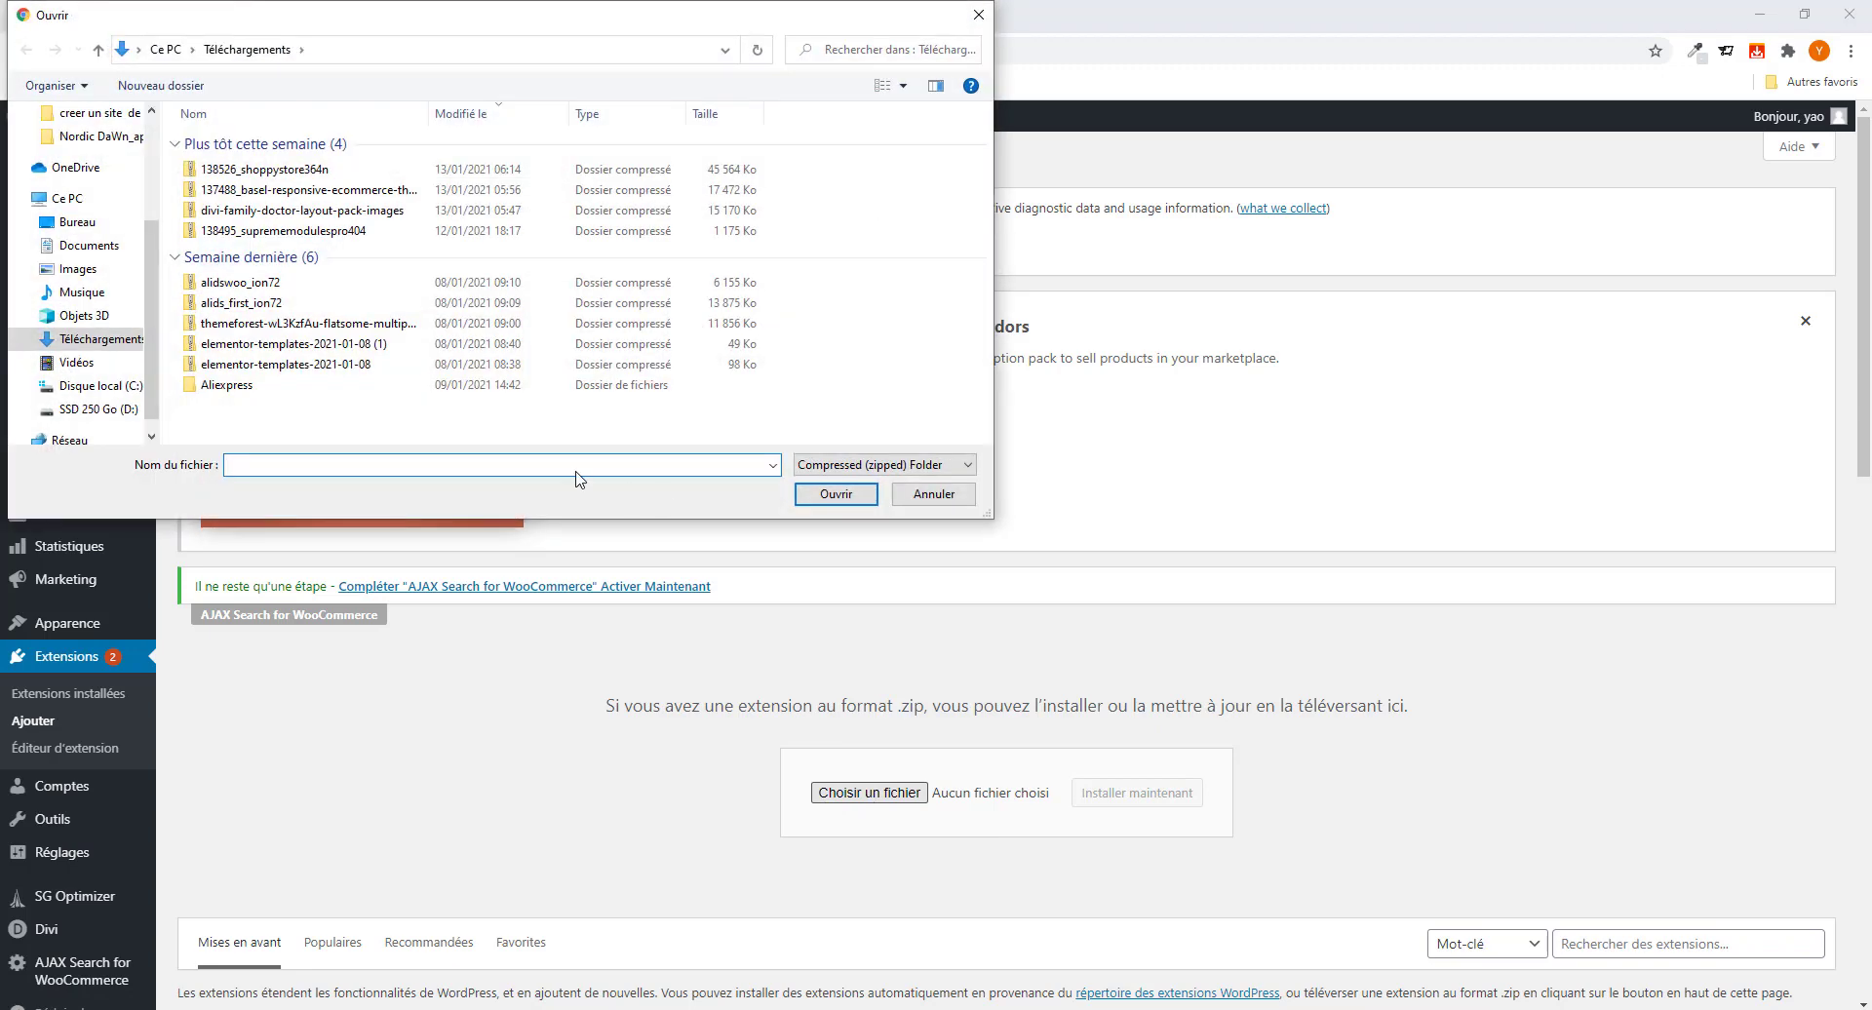
{"action": "left_click", "coordinate": [80, 232]}
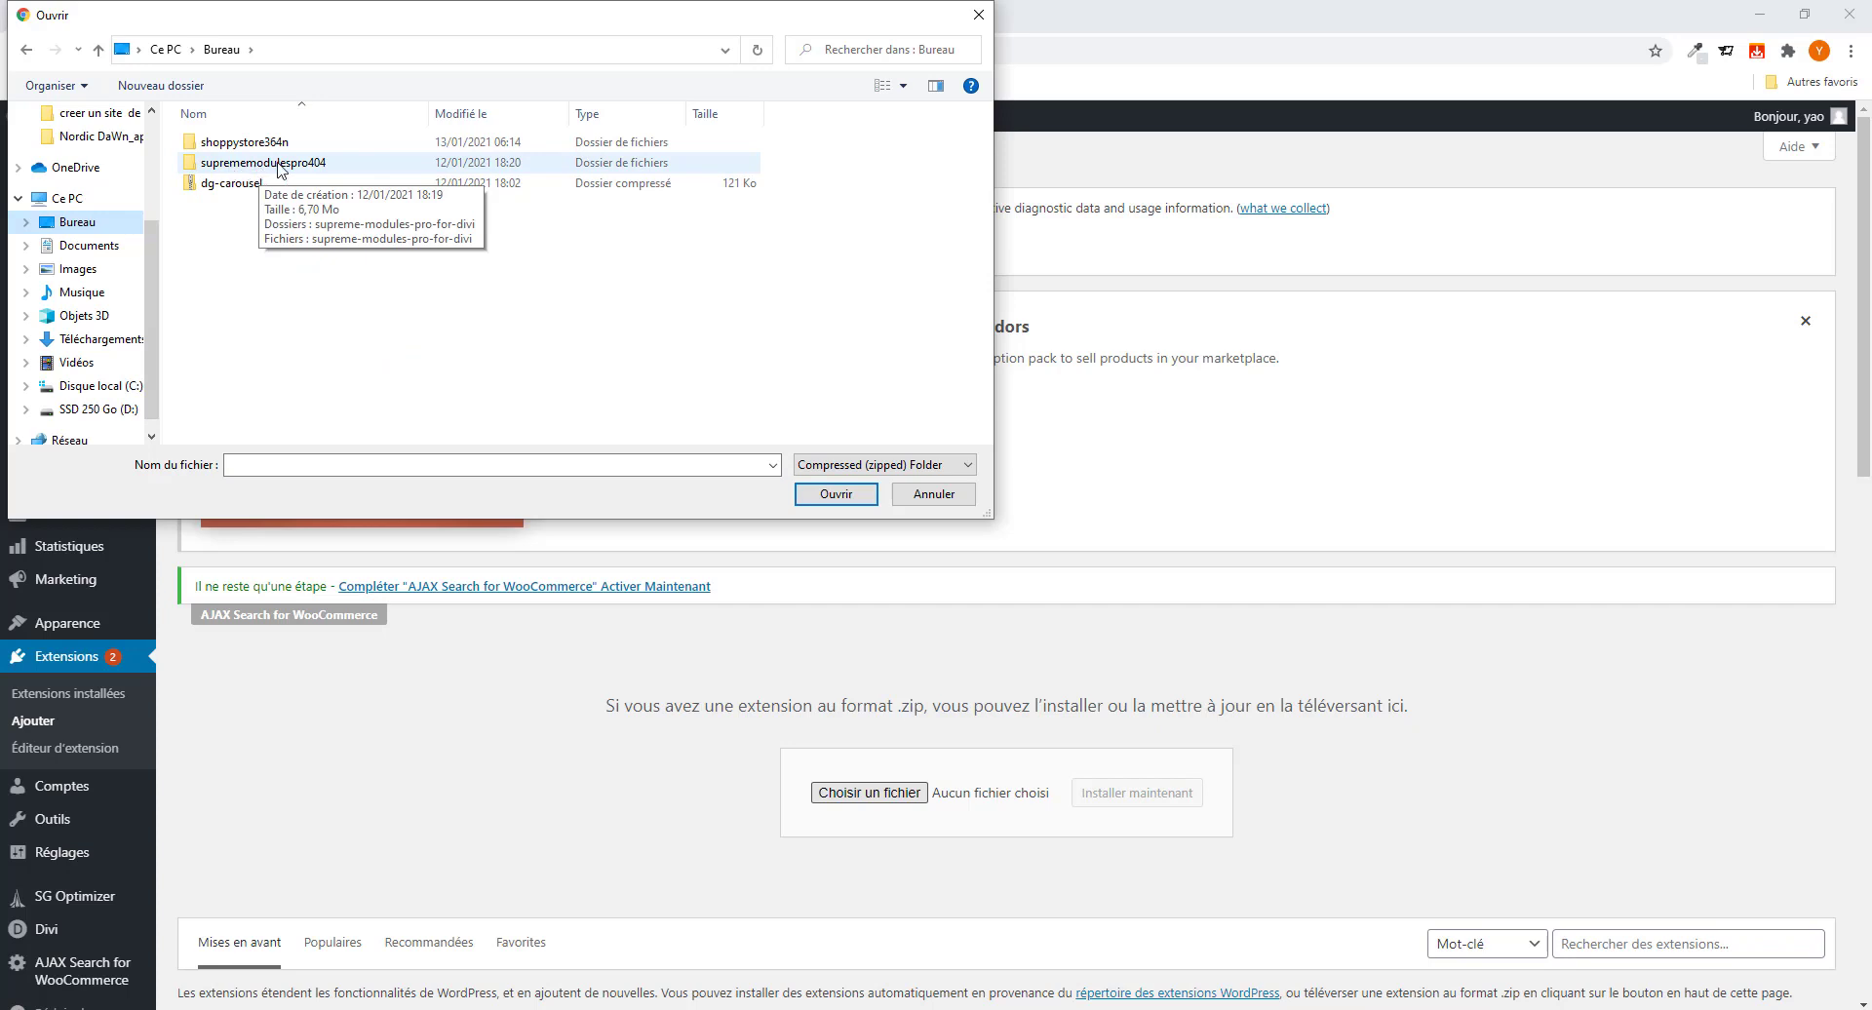
{"action": "double_click", "coordinate": [281, 167]}
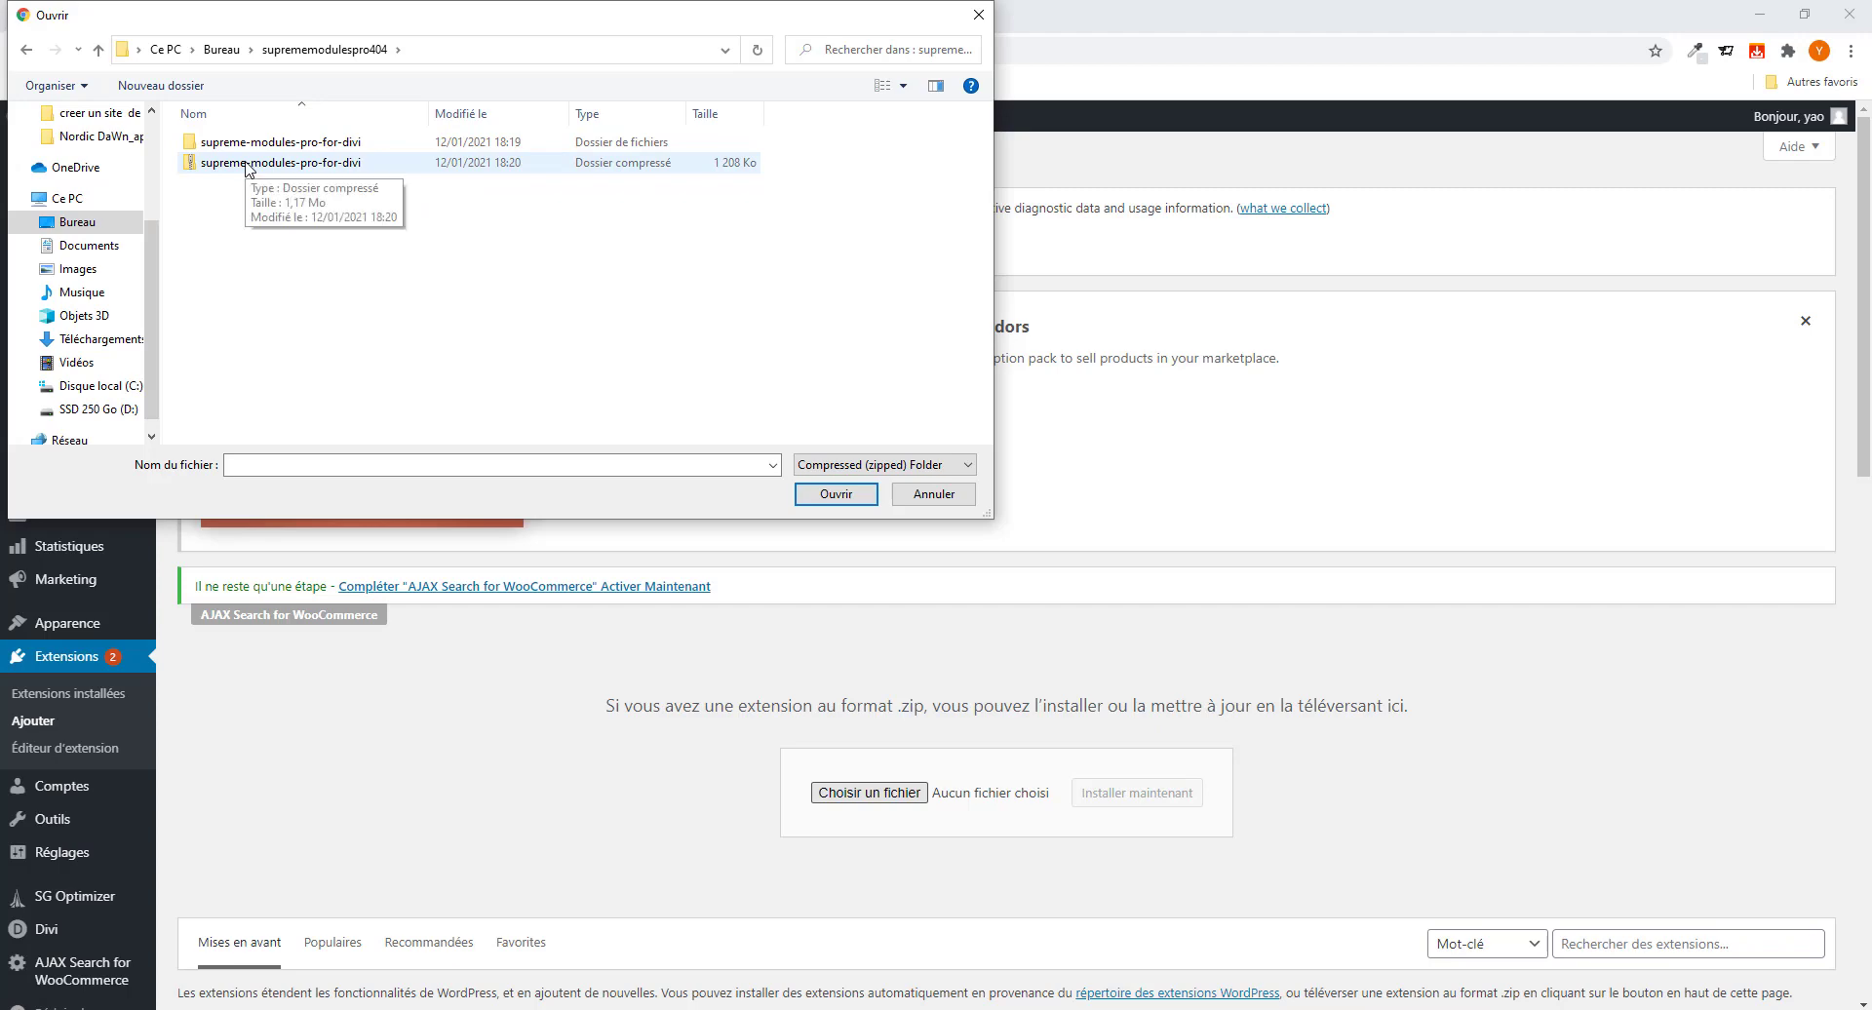
{"action": "left_click", "coordinate": [247, 166]}
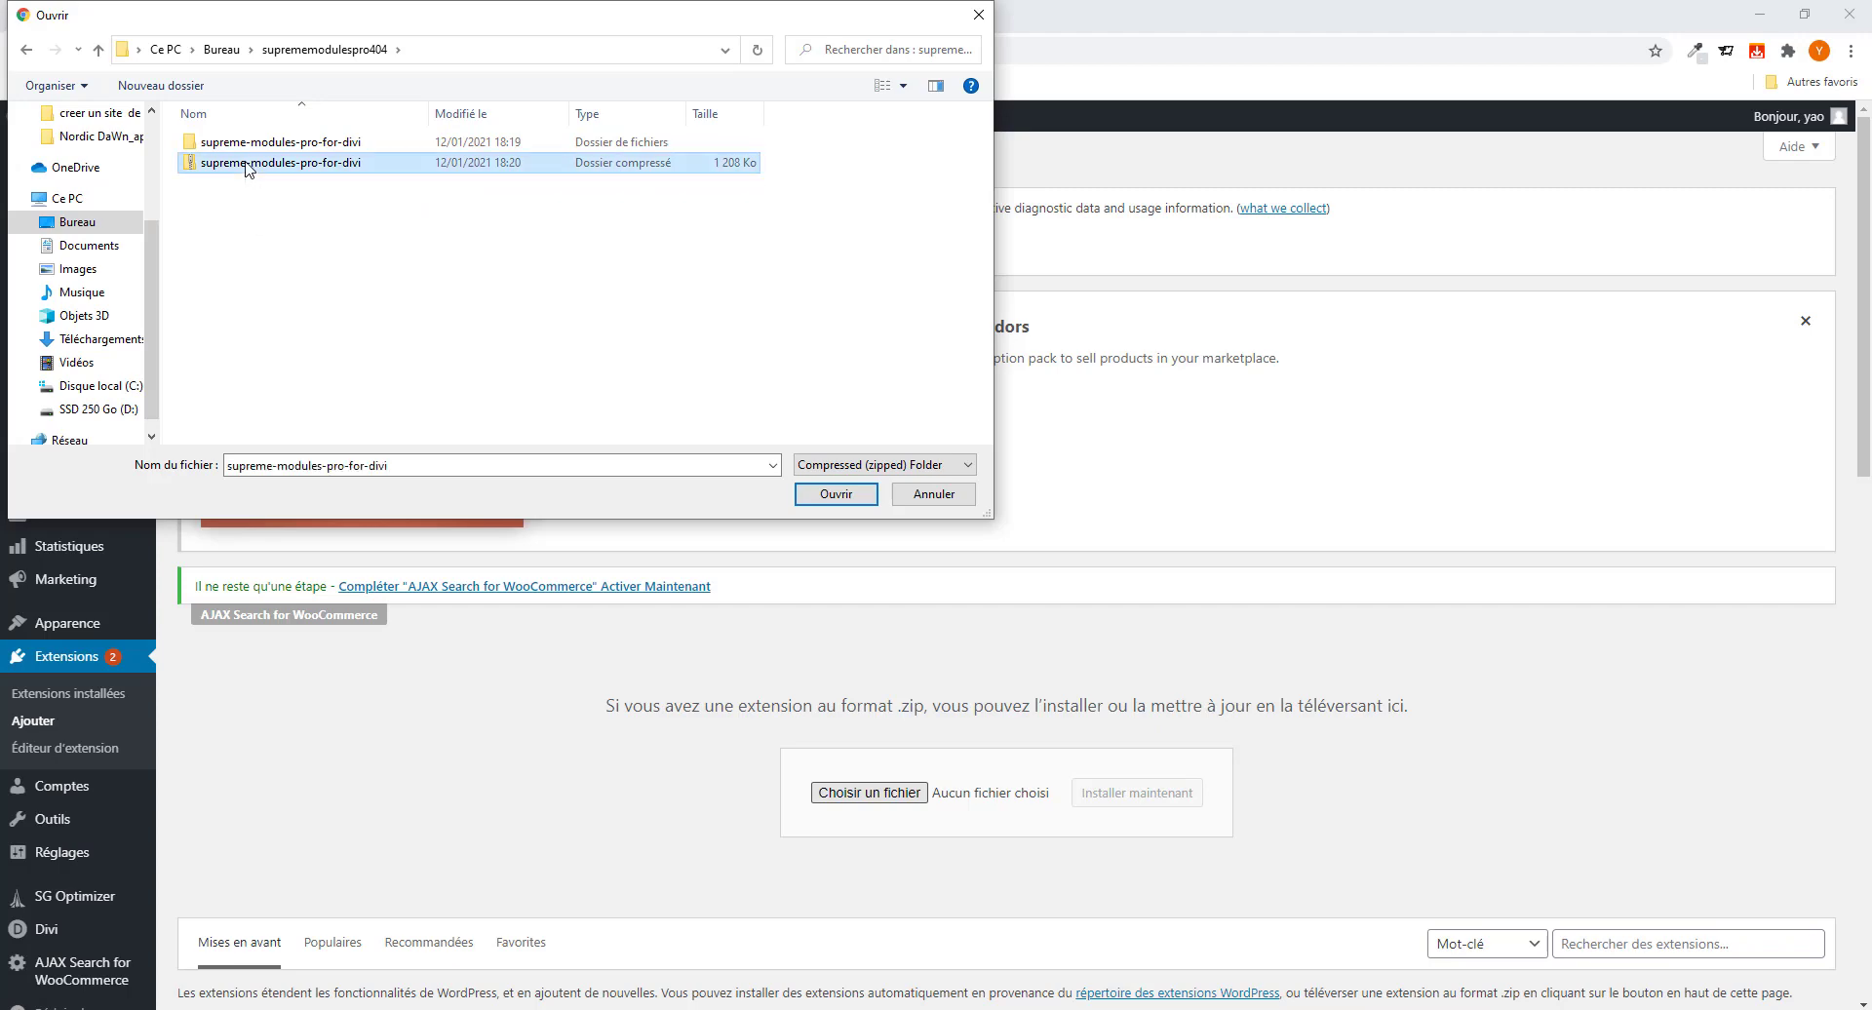
{"action": "left_click", "coordinate": [825, 498]}
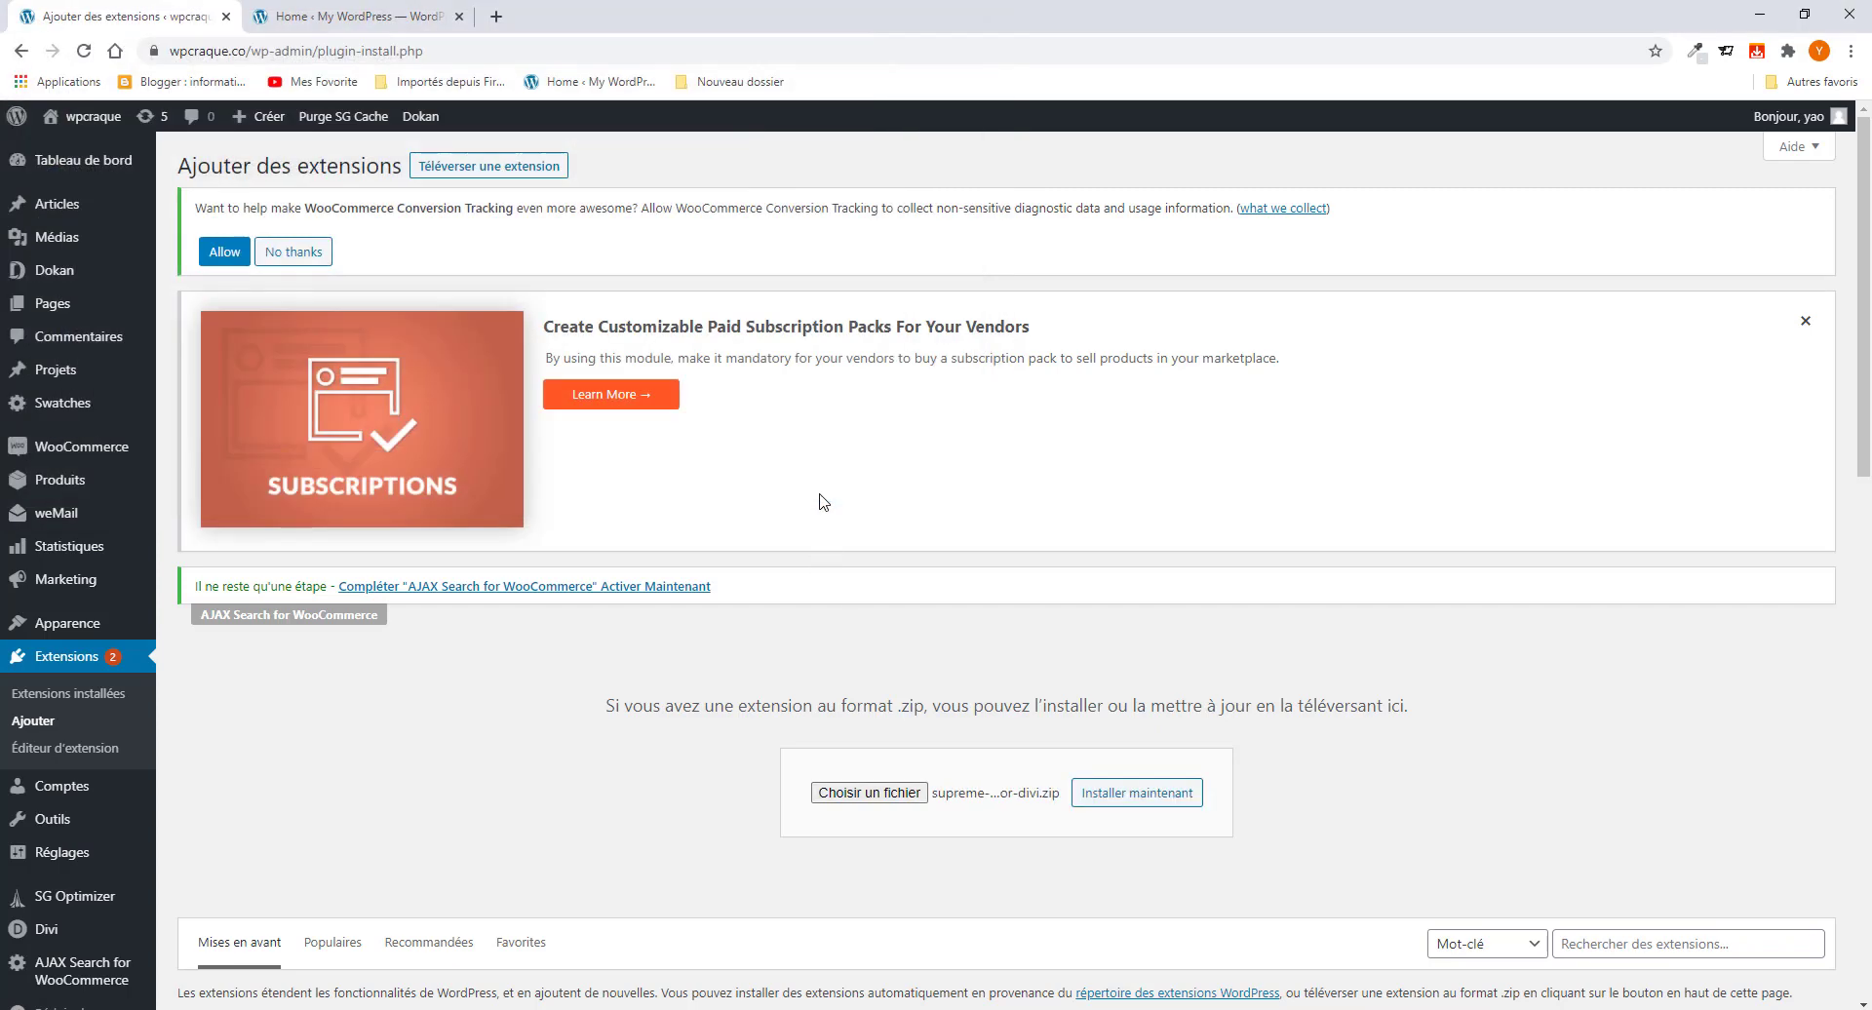
{"action": "left_click", "coordinate": [1126, 796]}
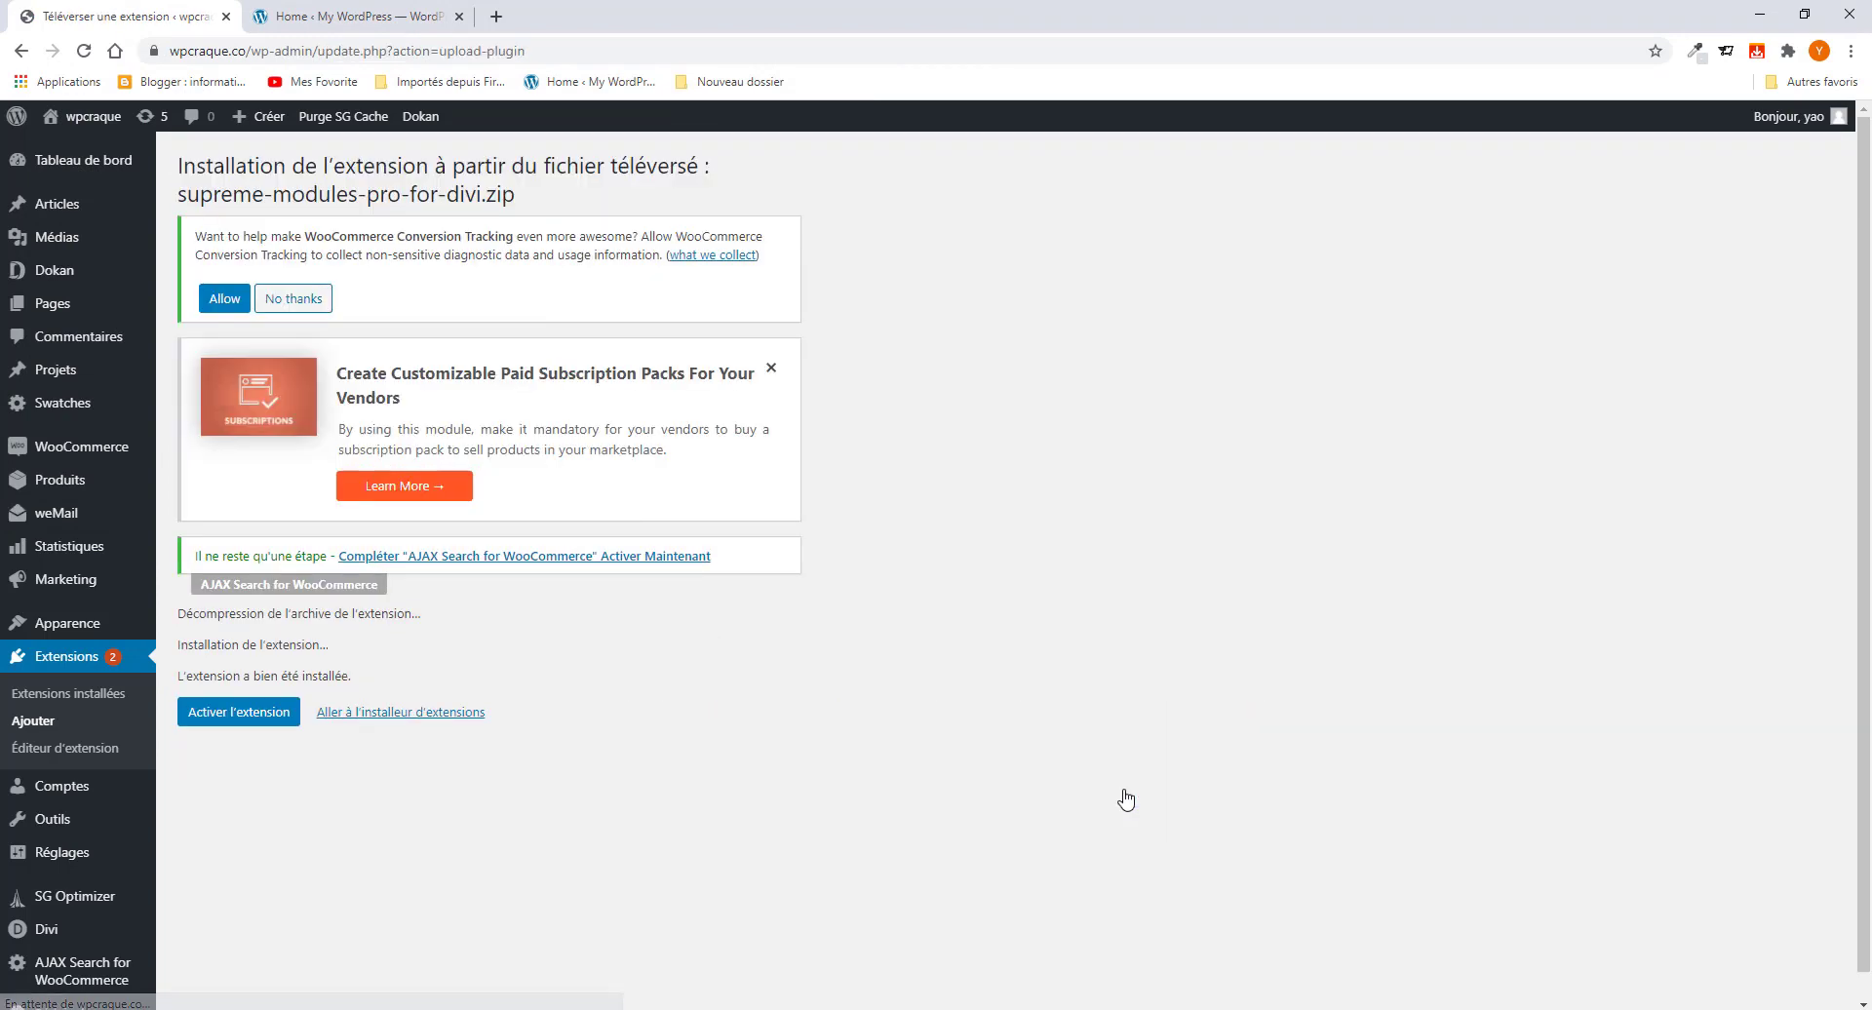
{"action": "left_click", "coordinate": [250, 720]}
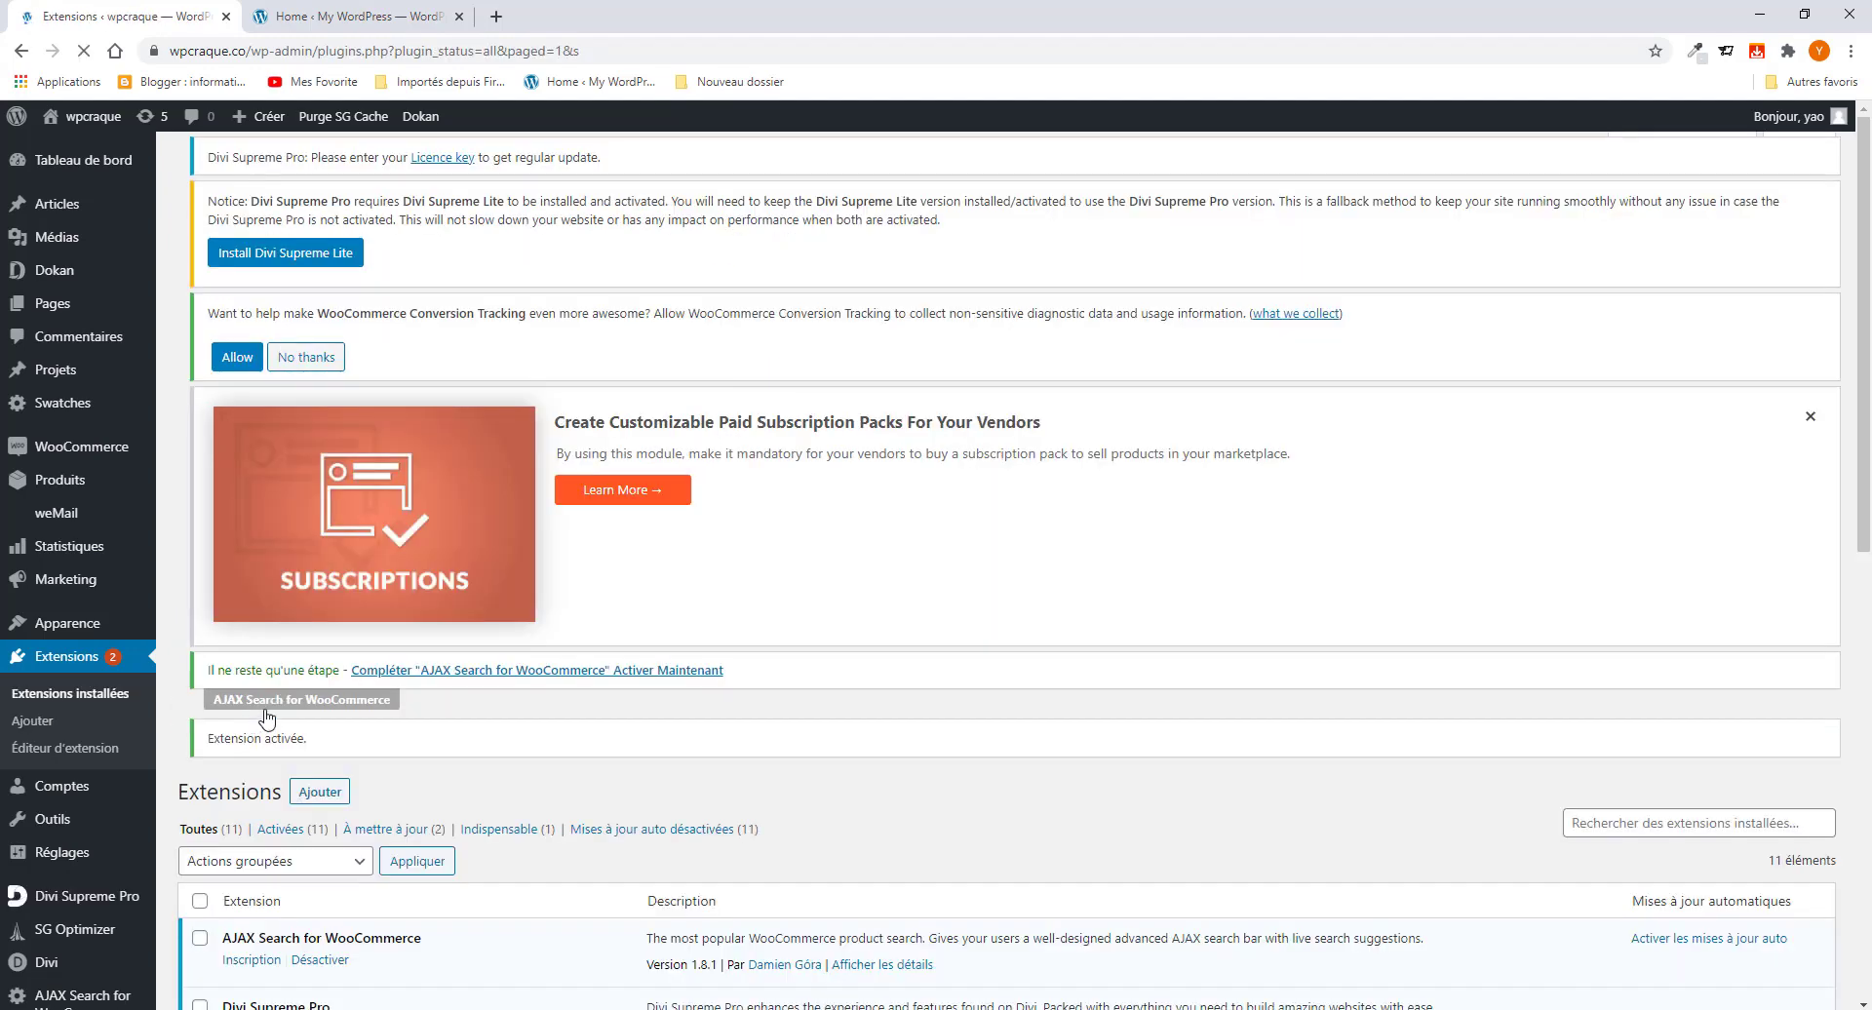
{"action": "scroll", "coordinate": [560, 785], "scroll_direction": "down", "scroll_amount": 5}
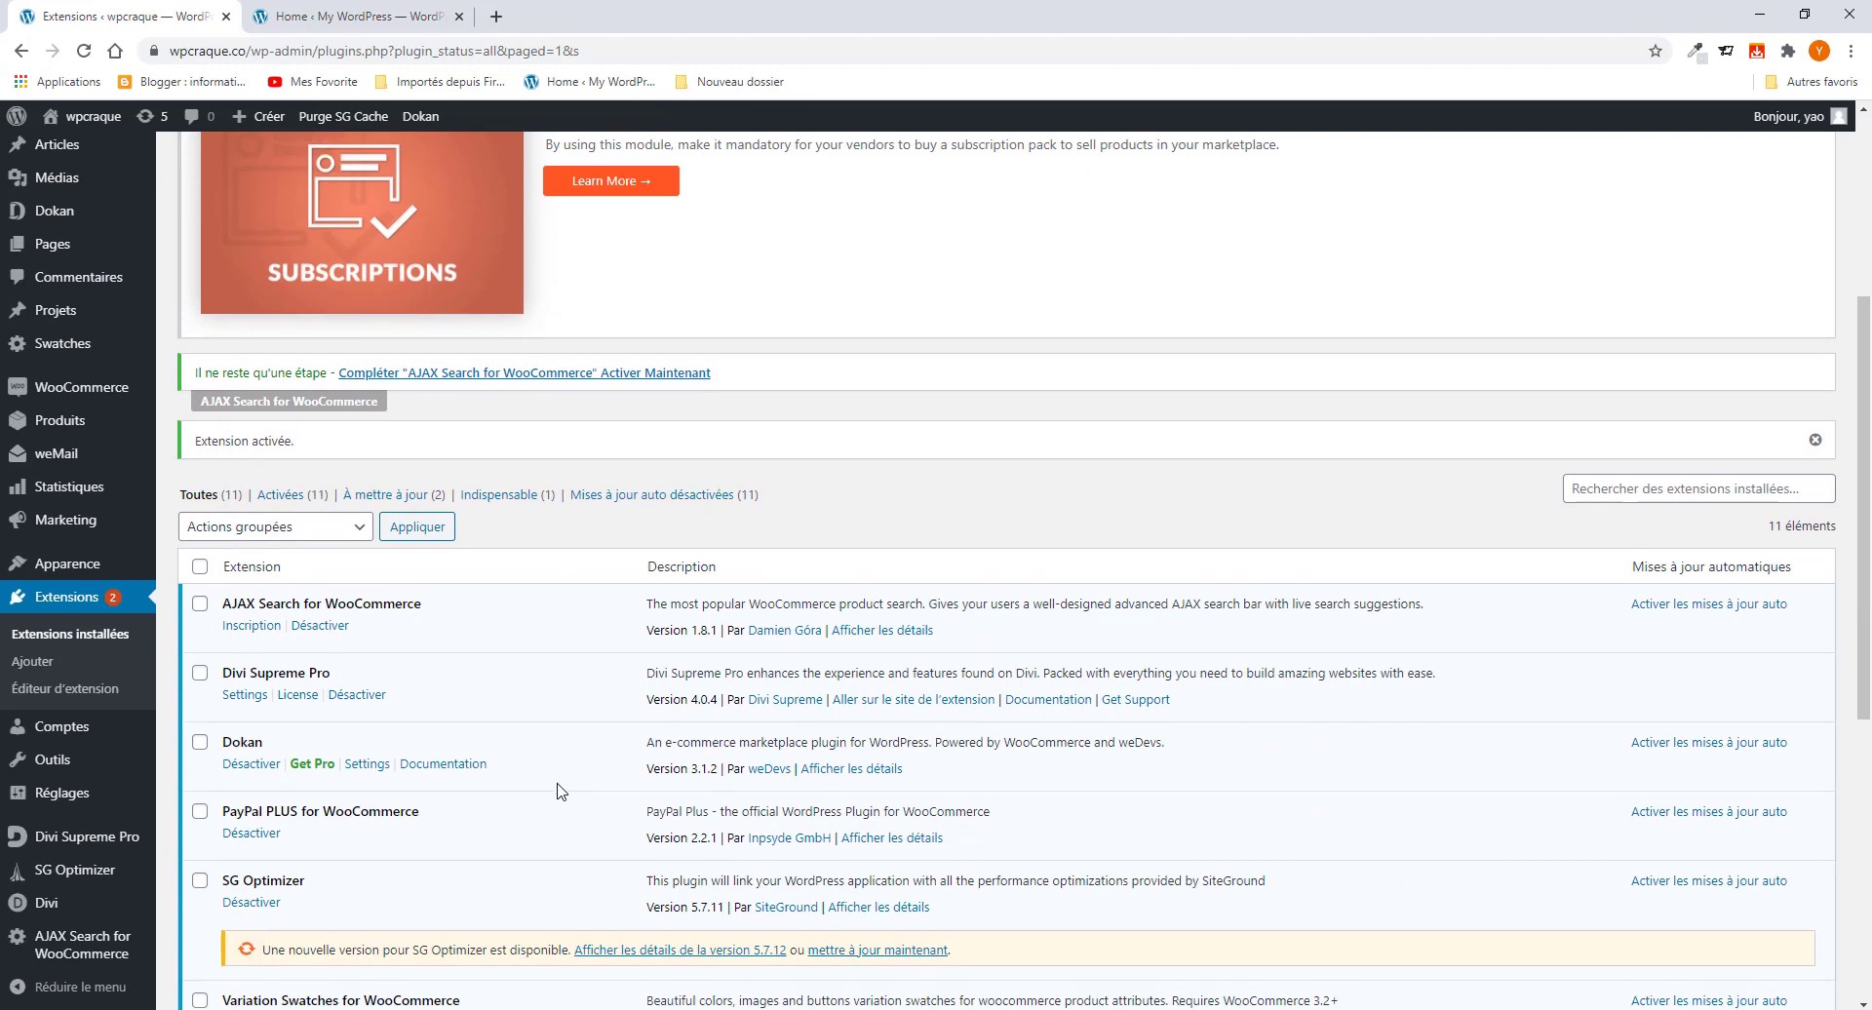
{"action": "scroll", "coordinate": [561, 786], "scroll_direction": "up", "scroll_amount": 5}
Step: Upload dg-carousel.zip from the Bureau folder as another new extension, and install and activate it
{"action": "left_click", "coordinate": [319, 167]}
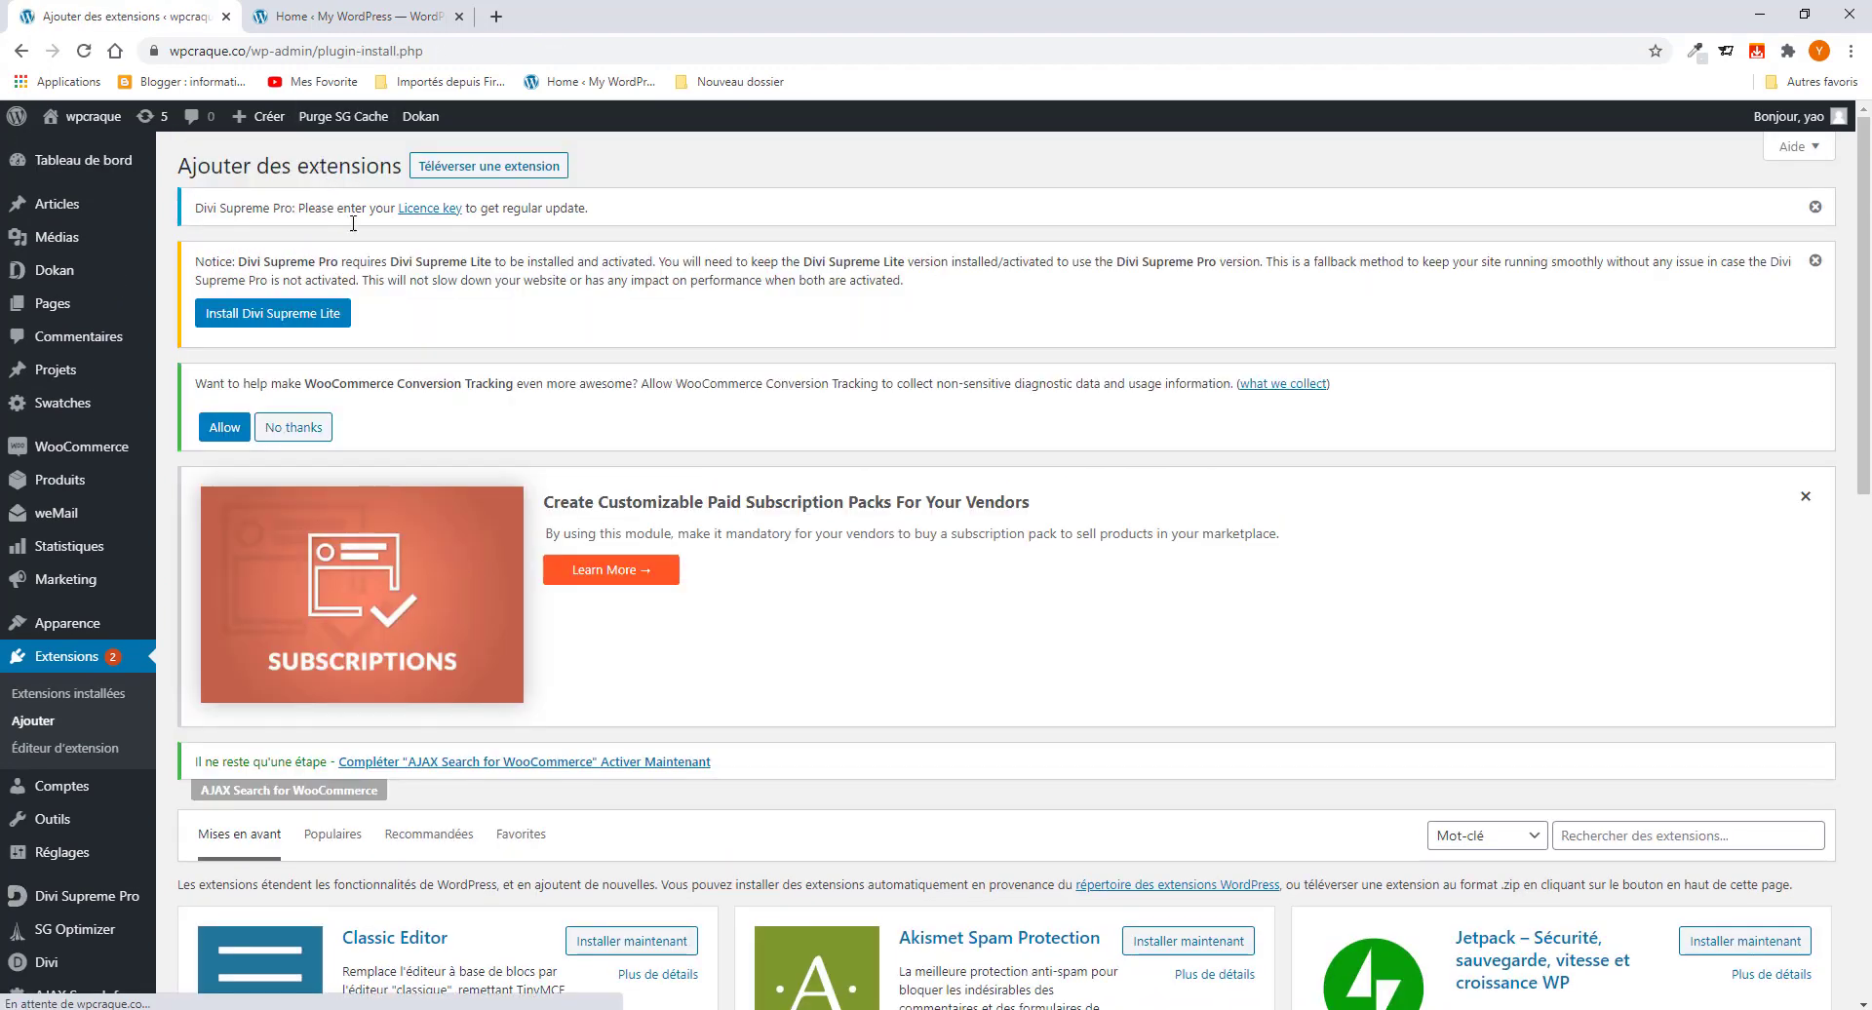
{"action": "scroll", "coordinate": [739, 714], "scroll_direction": "down", "scroll_amount": 2}
{"action": "scroll", "coordinate": [585, 546], "scroll_direction": "up", "scroll_amount": 2}
{"action": "scroll", "coordinate": [571, 524], "scroll_direction": "up", "scroll_amount": 1}
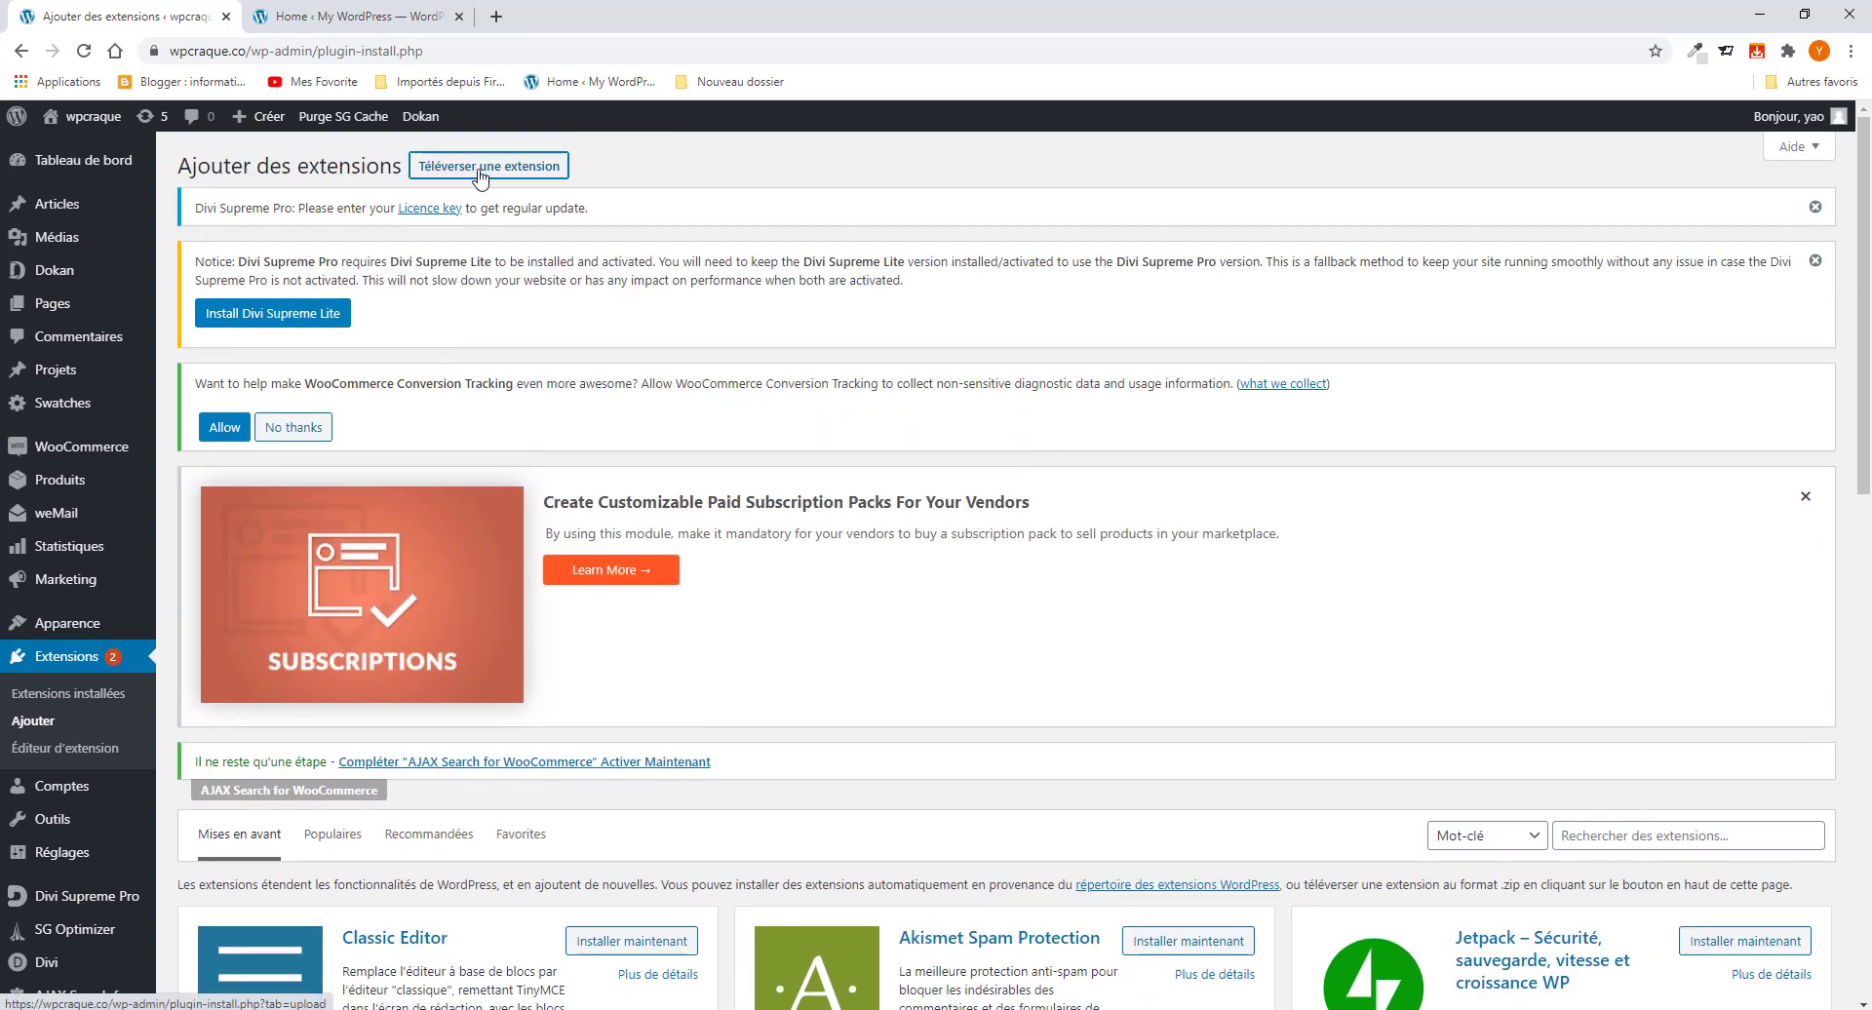
{"action": "left_click", "coordinate": [482, 167]}
{"action": "scroll", "coordinate": [629, 746], "scroll_direction": "down", "scroll_amount": 4}
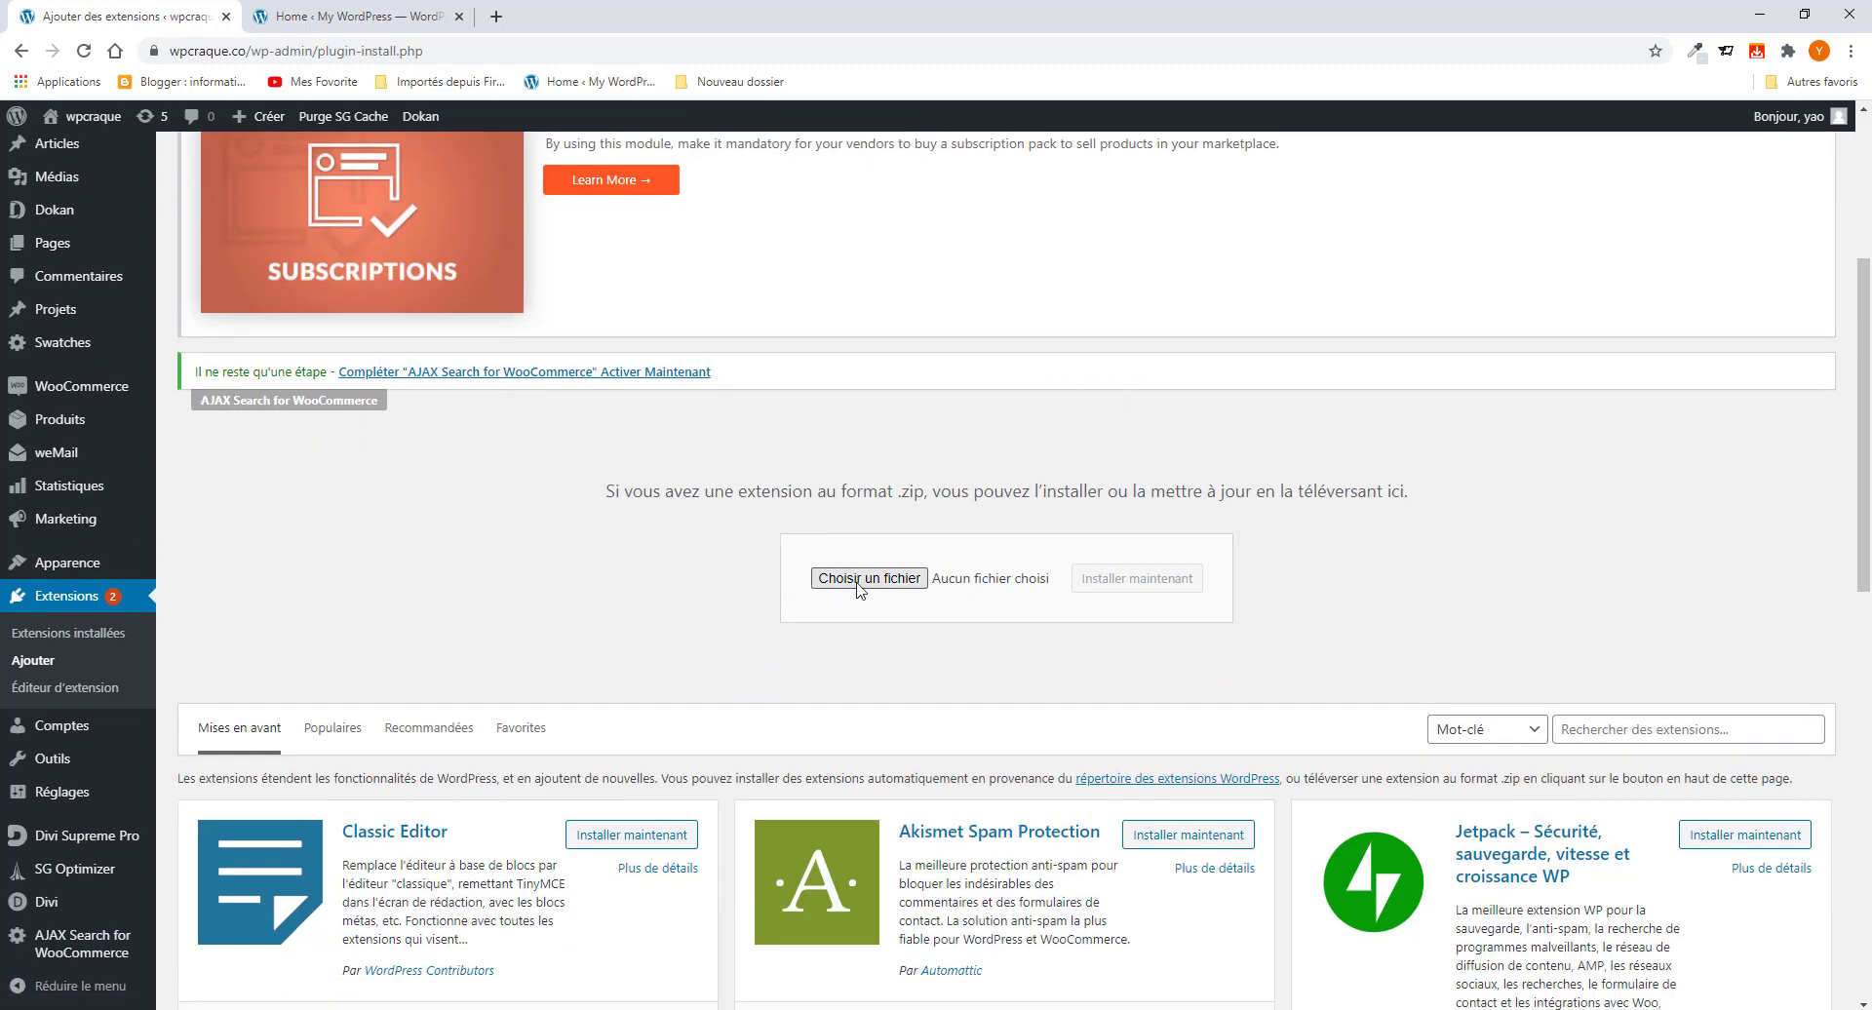
{"action": "left_click", "coordinate": [860, 578]}
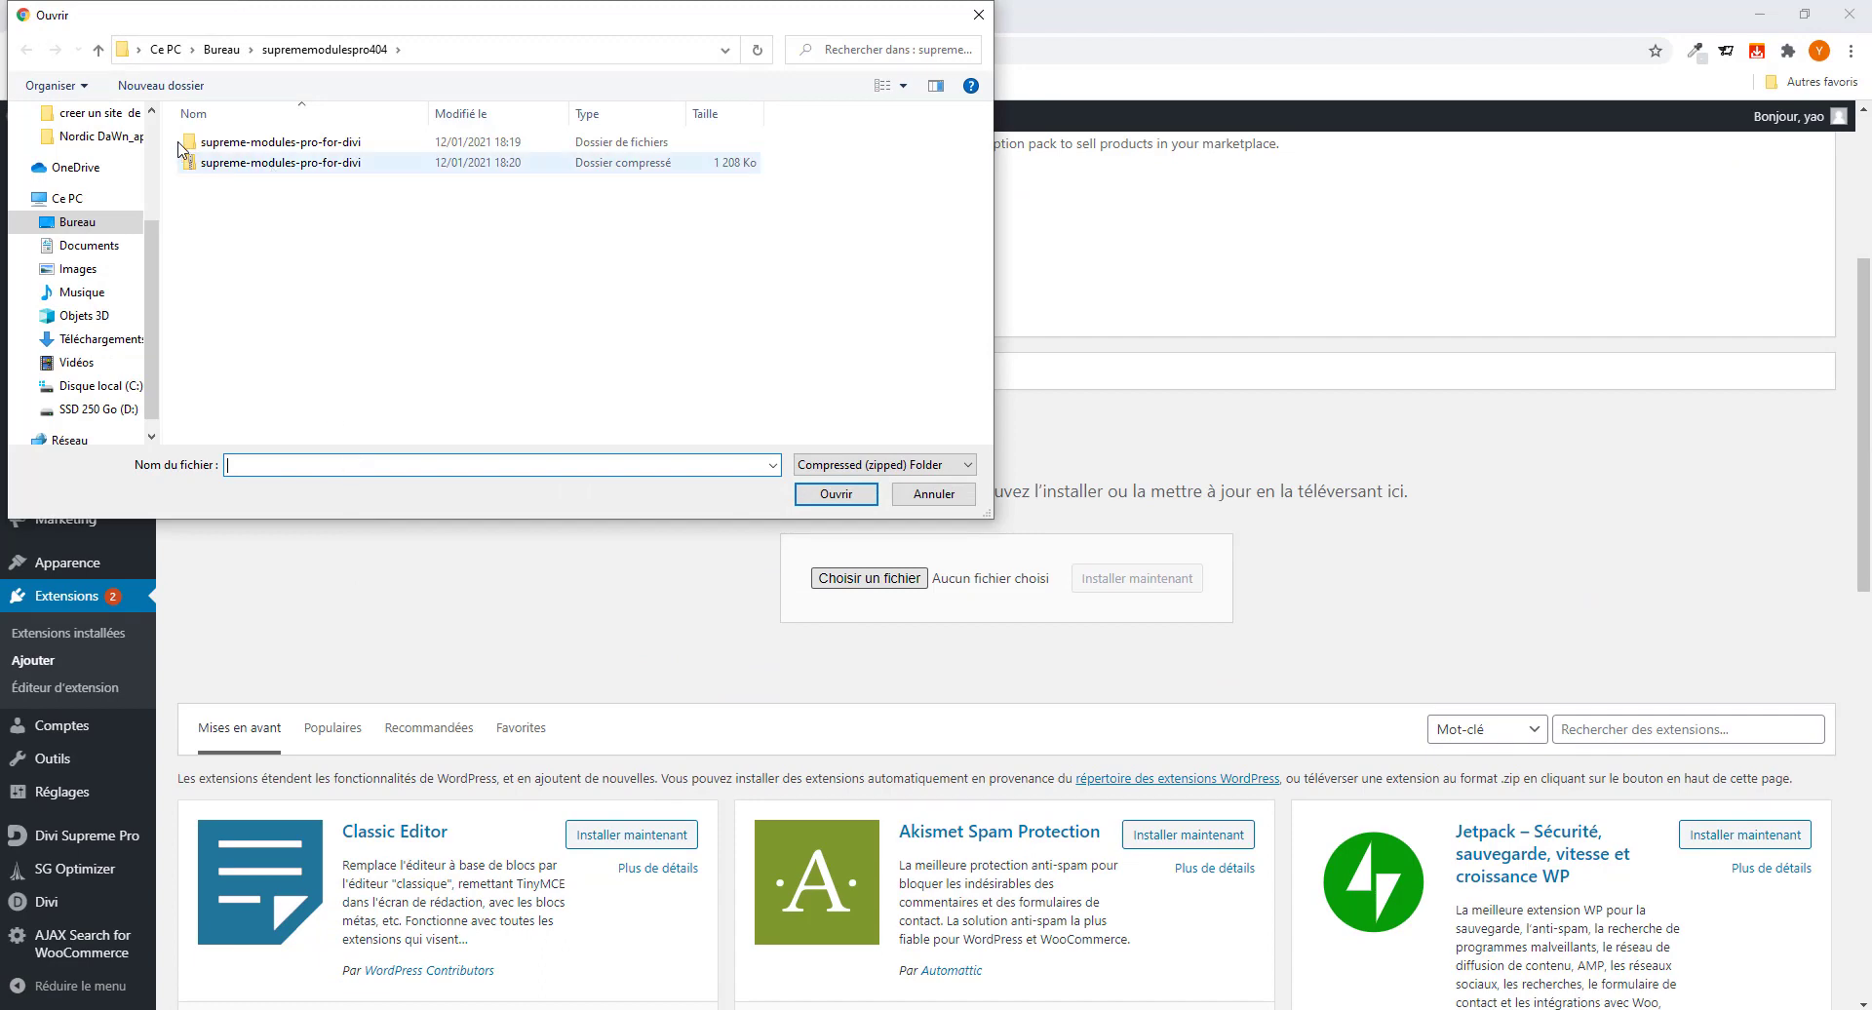
{"action": "left_click", "coordinate": [99, 50]}
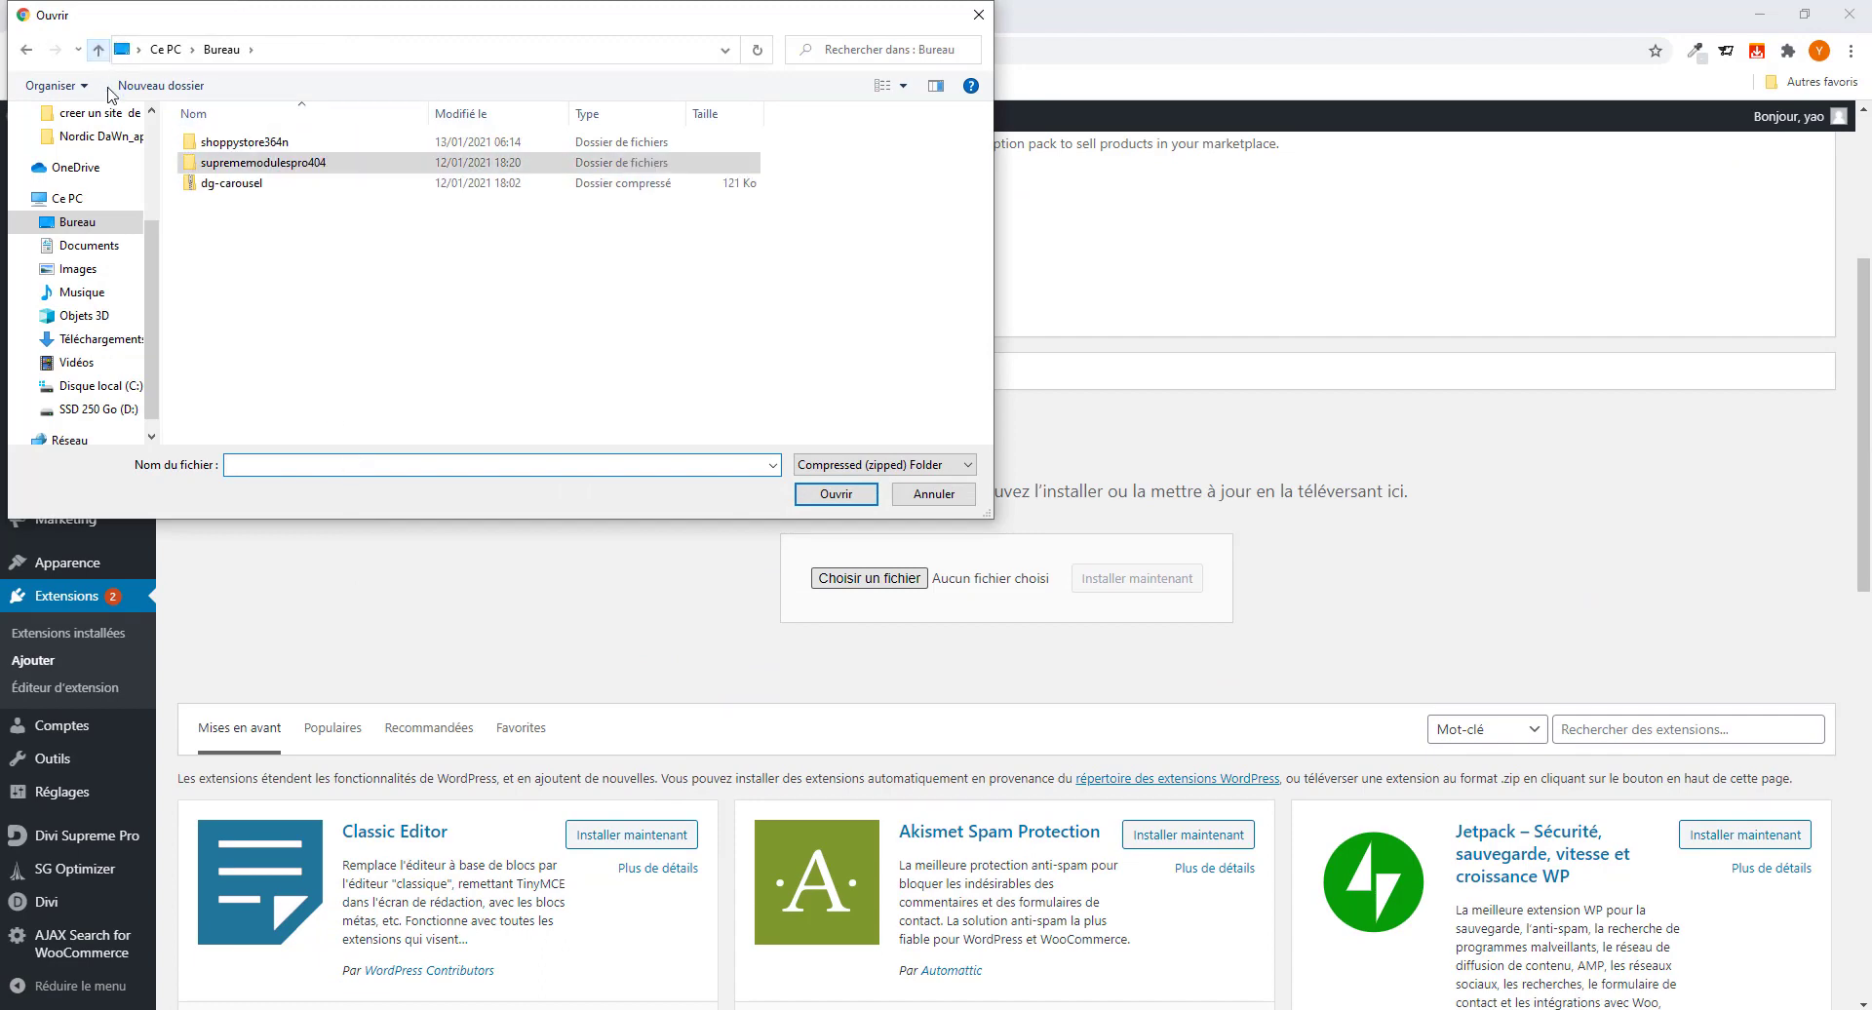
{"action": "left_click", "coordinate": [229, 183]}
{"action": "left_click", "coordinate": [835, 494]}
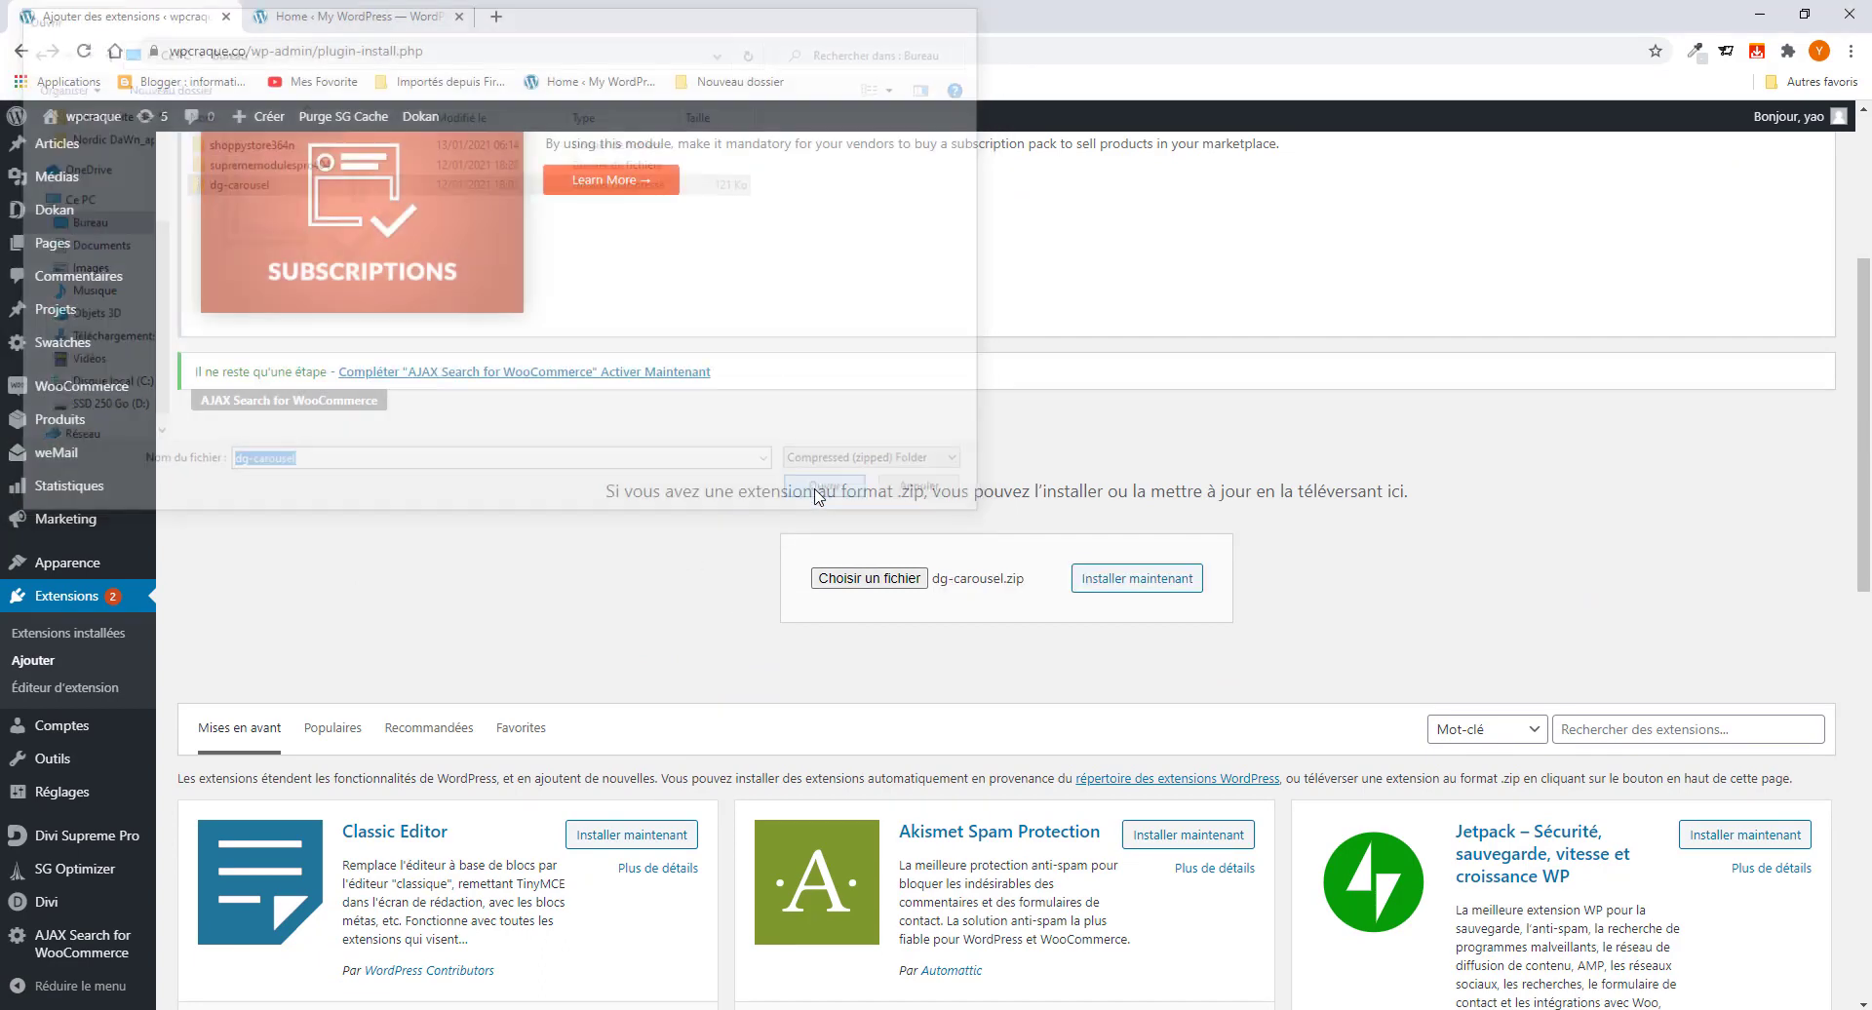
{"action": "left_click", "coordinate": [1107, 581]}
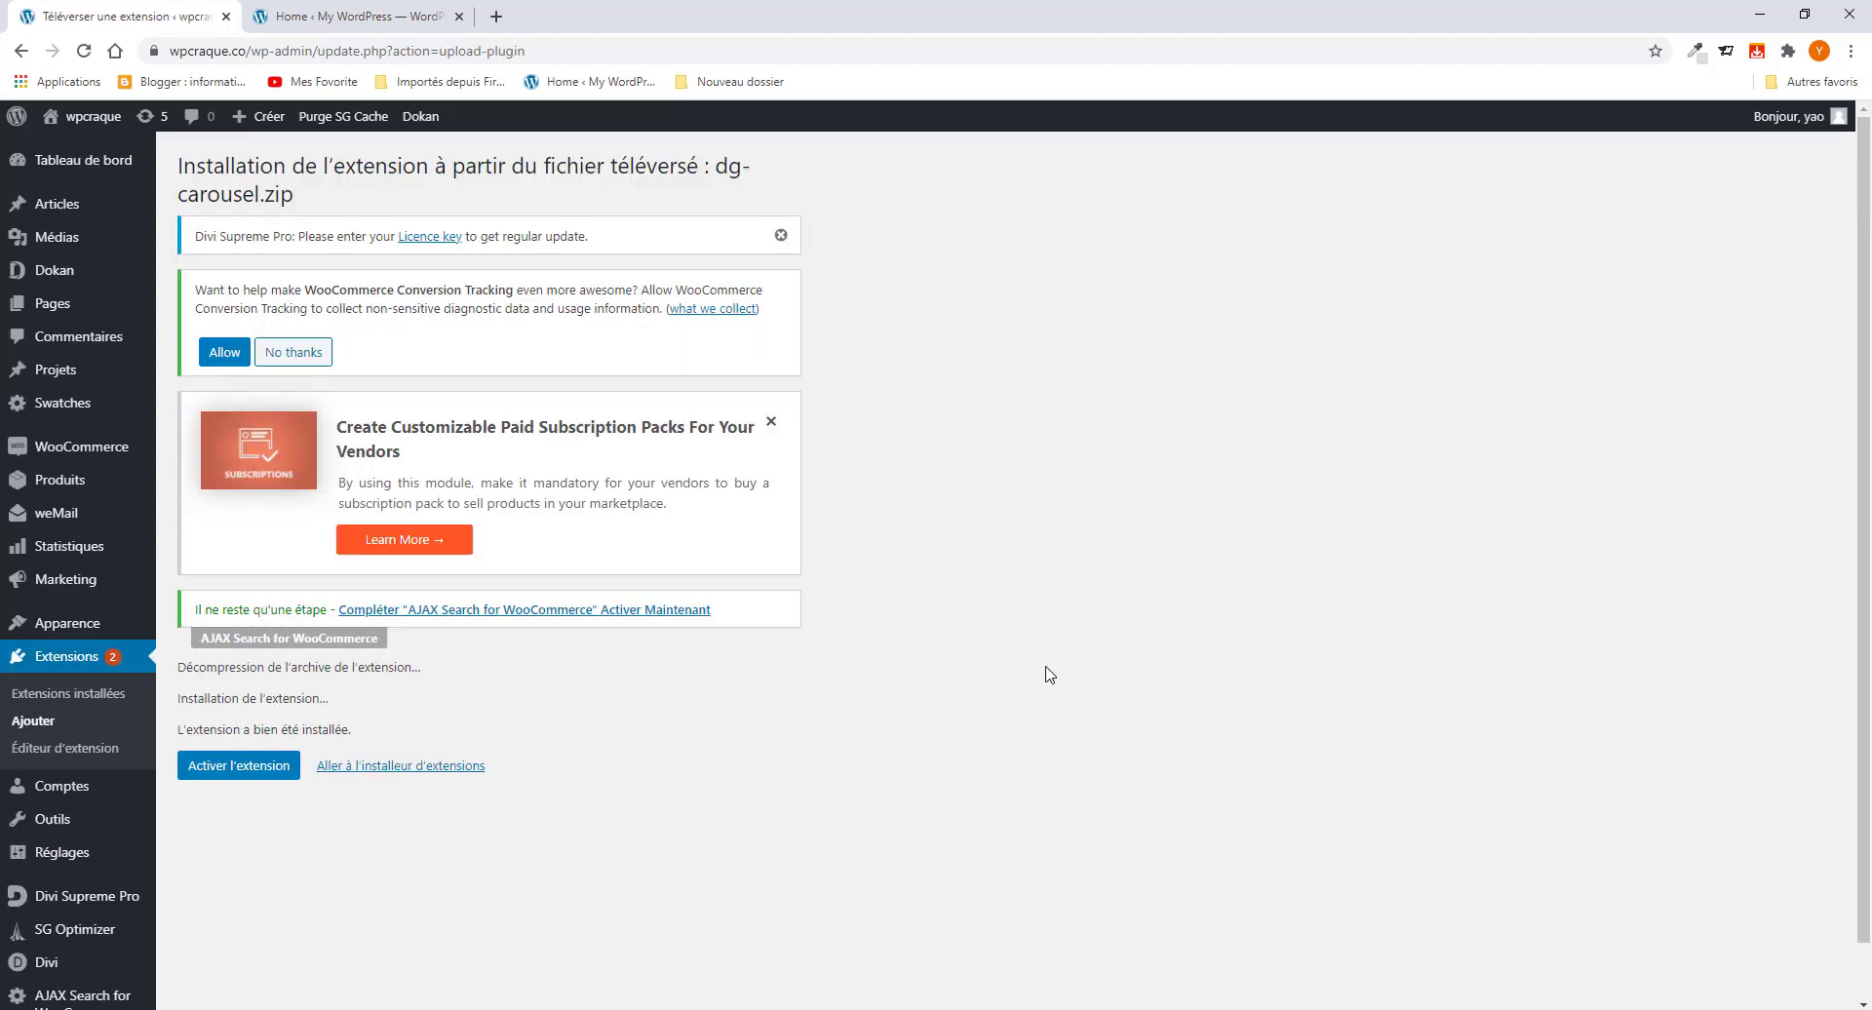
{"action": "left_click", "coordinate": [229, 770]}
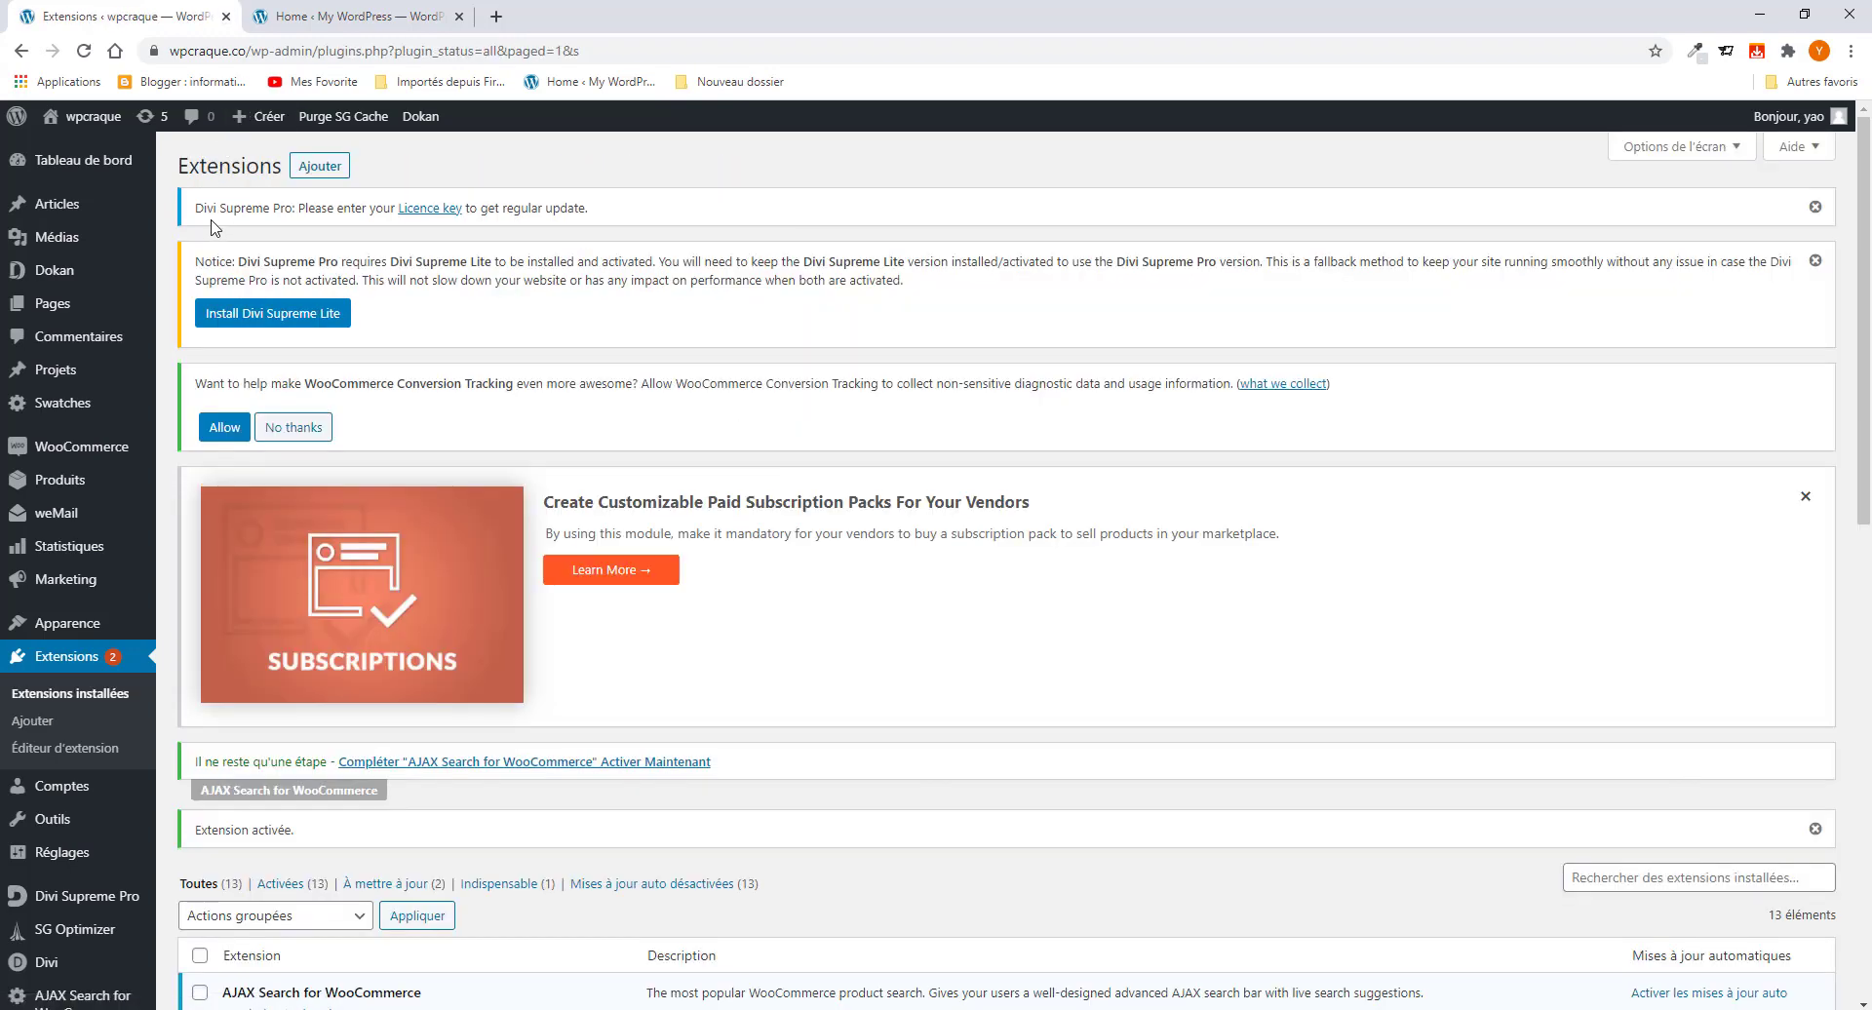
Step: Open the Divi Supreme Pro license page and look at its license key form
{"action": "left_click", "coordinate": [444, 216]}
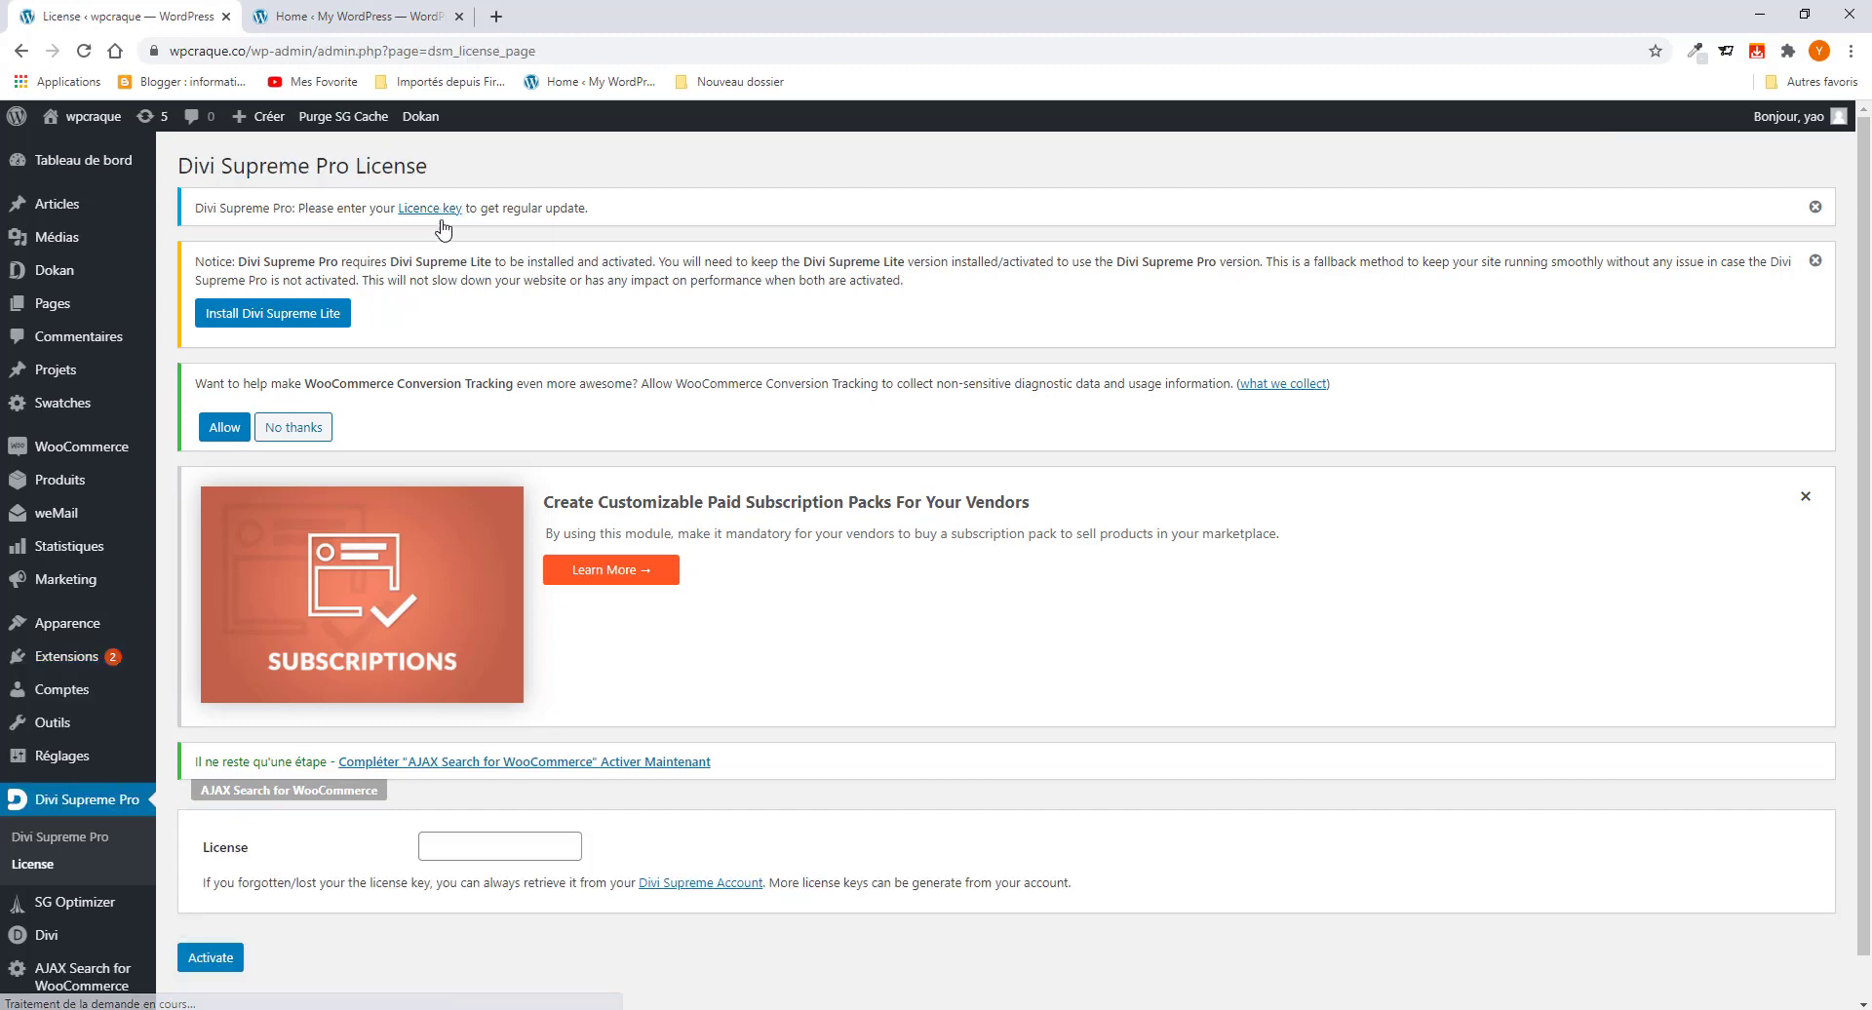
{"action": "scroll", "coordinate": [491, 488], "scroll_direction": "down", "scroll_amount": 1}
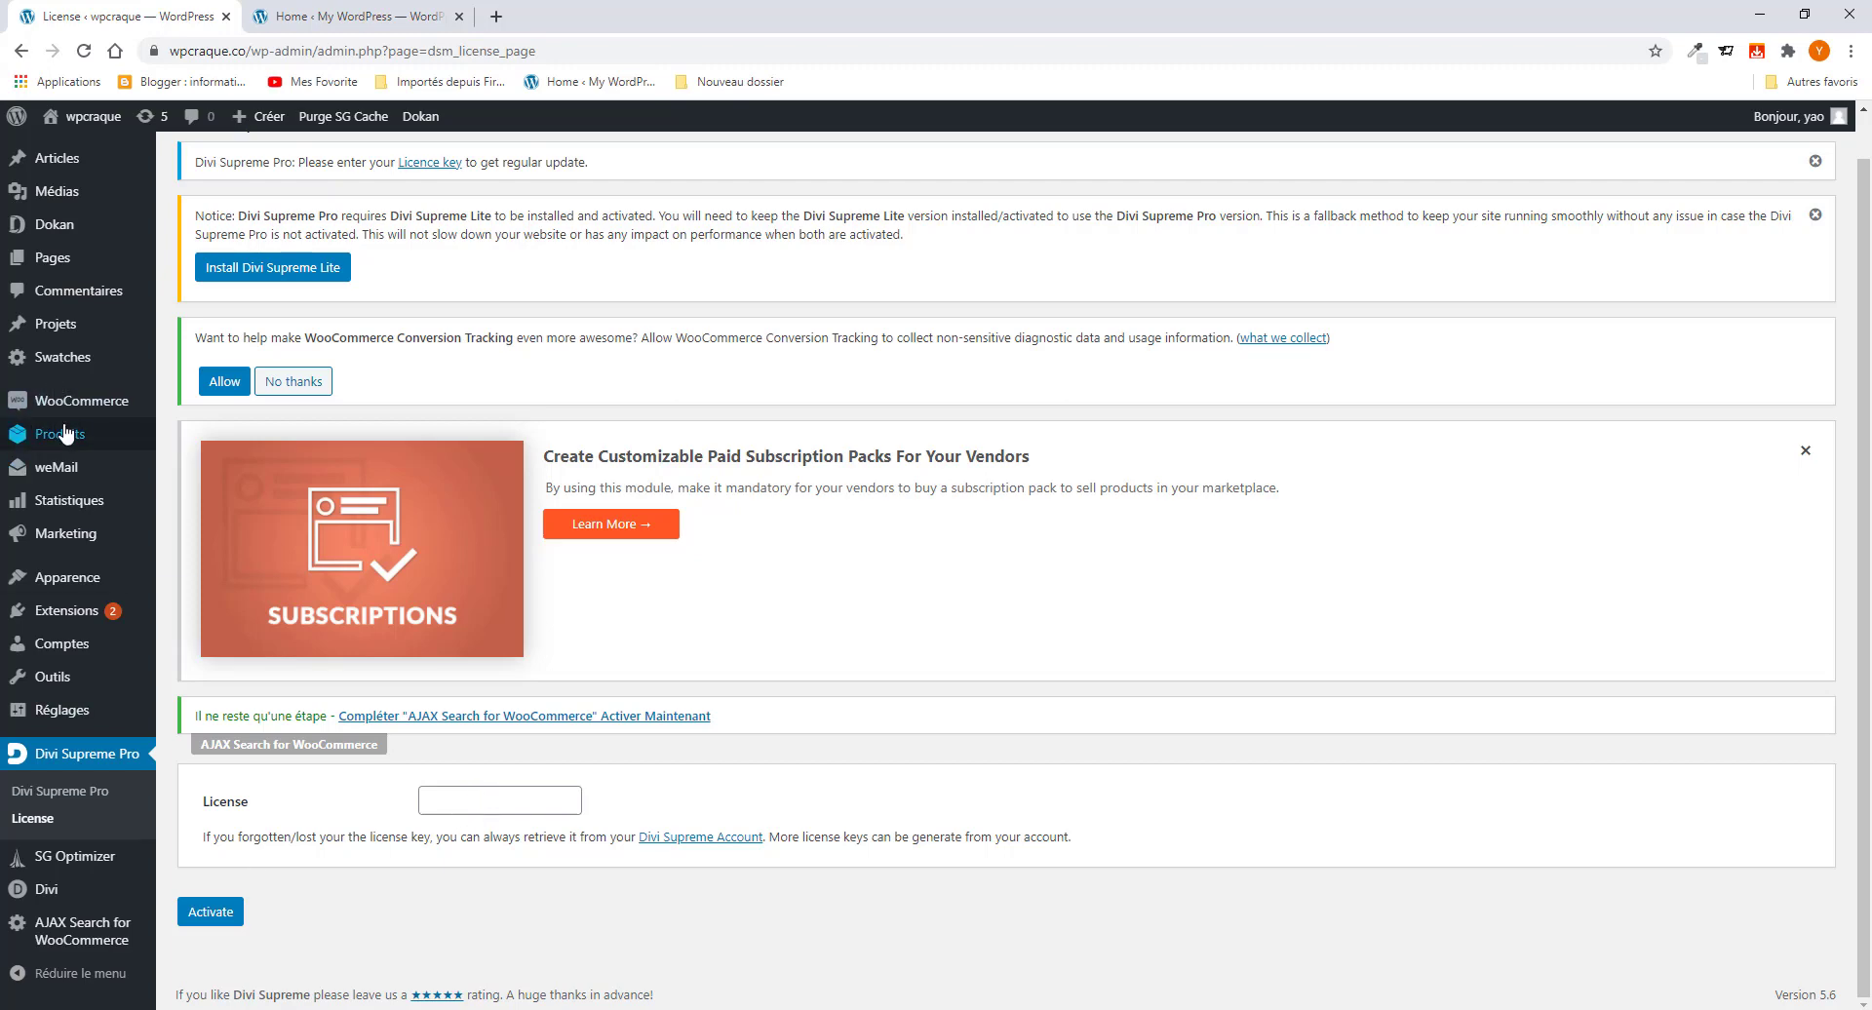
Step: Bring up the options for managing the shop's products
{"action": "mouse_move", "coordinate": [65, 434]}
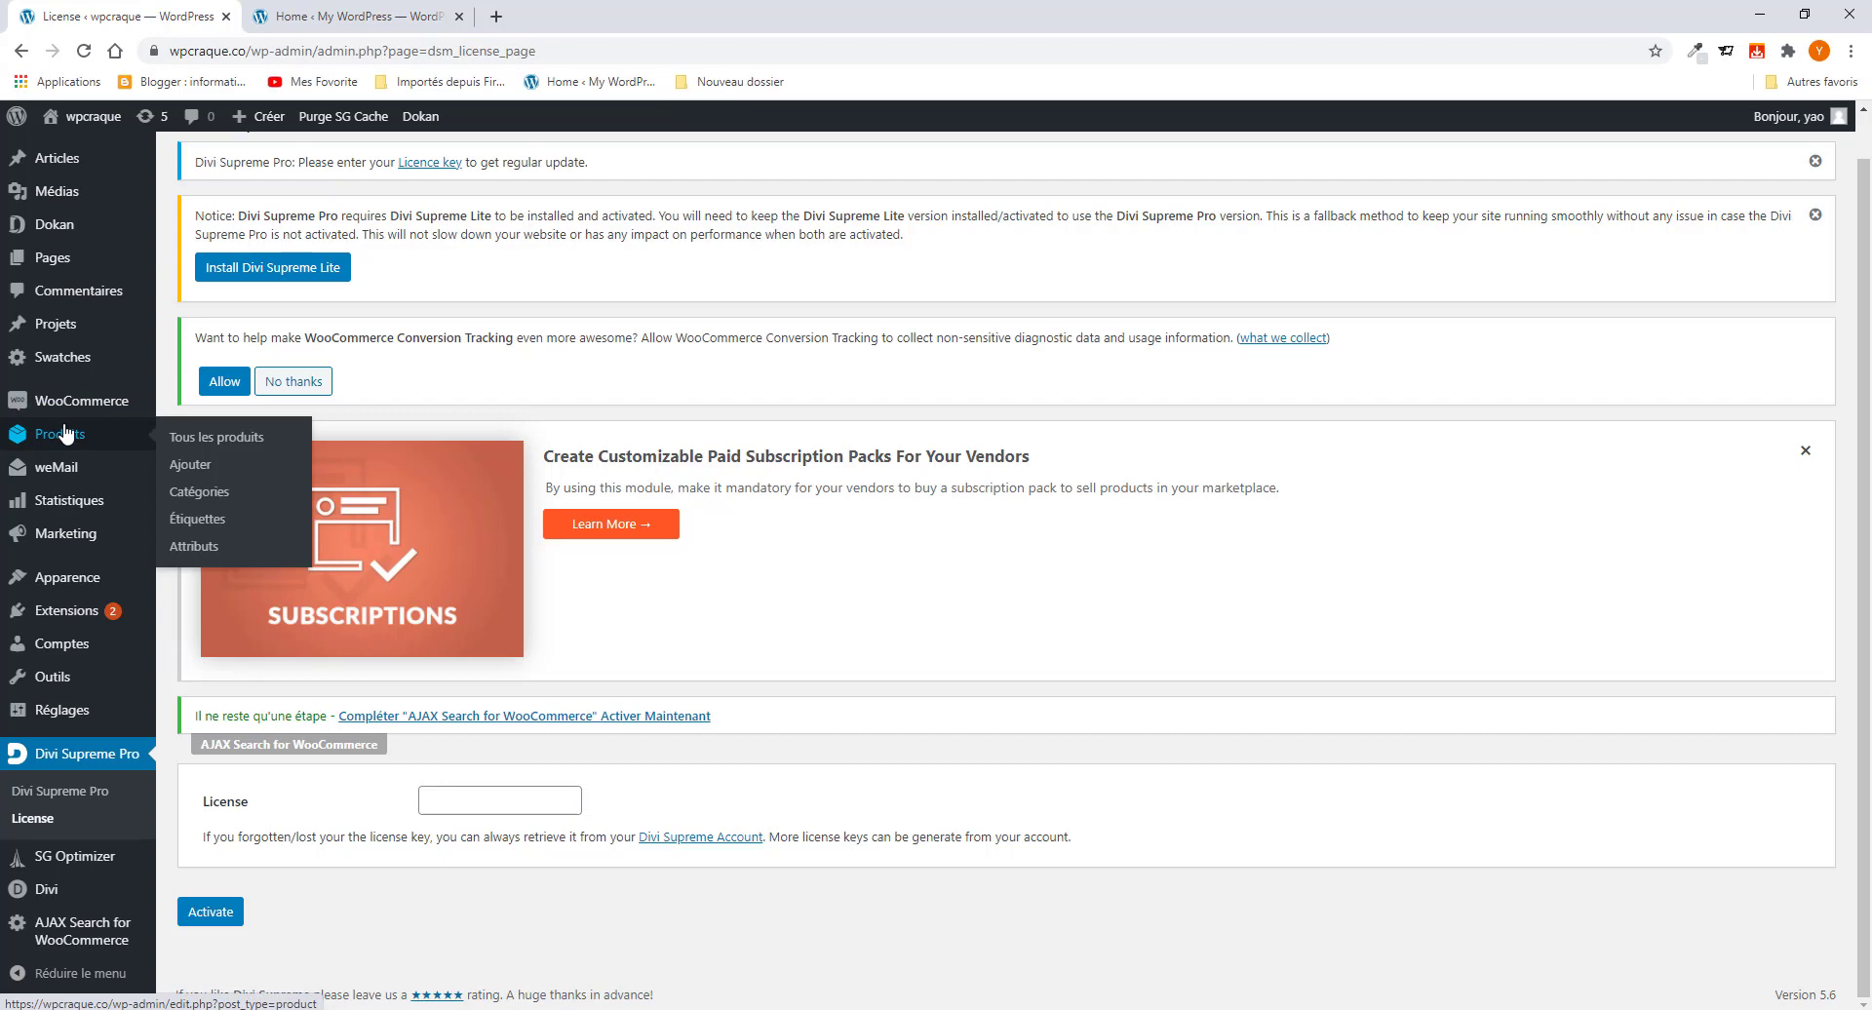